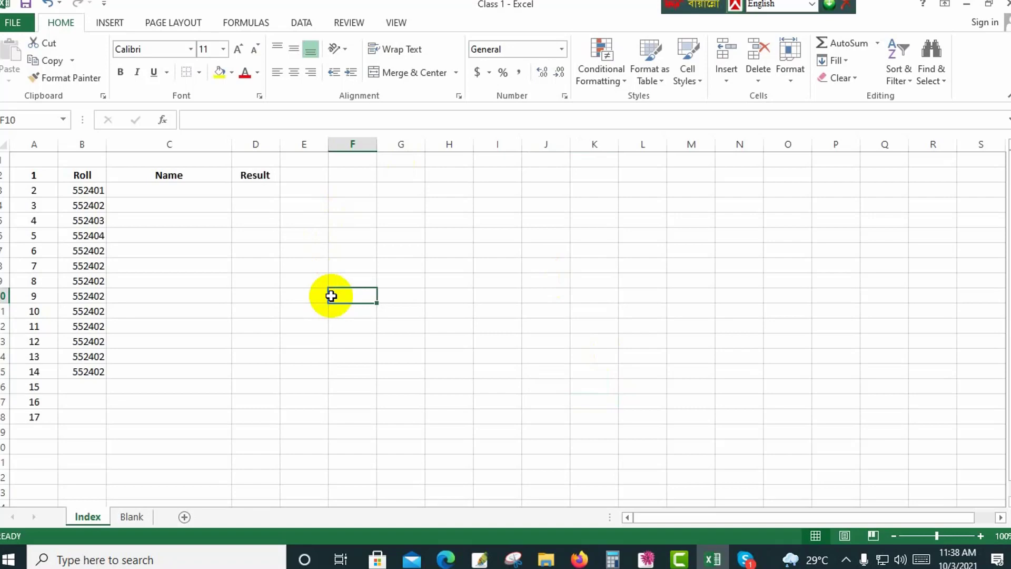
Open the Blank marksheet template and view its student details section.
{"action": "left_click", "coordinate": [132, 517]}
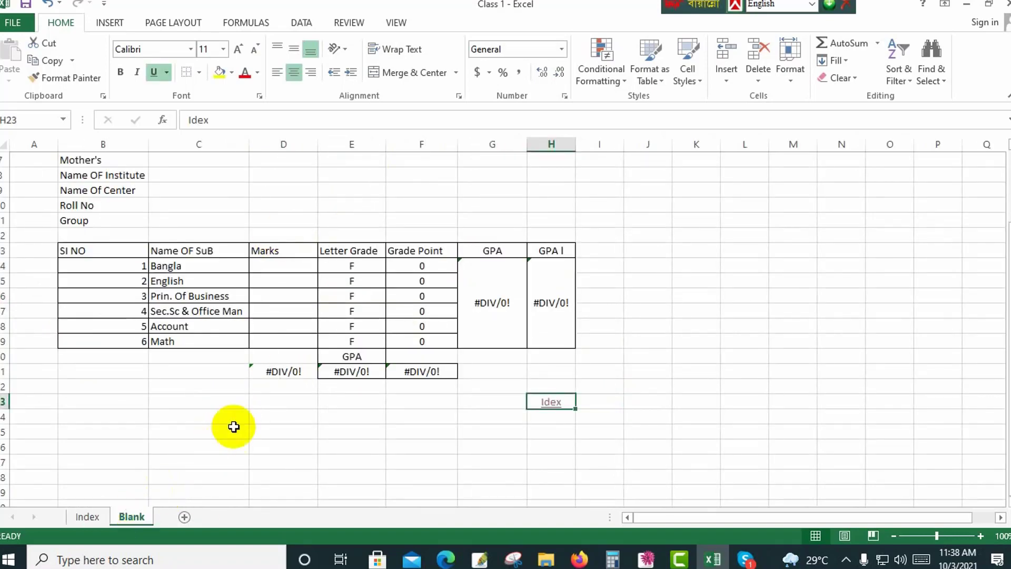
{"action": "scroll", "coordinate": [248, 416], "scroll_direction": "up", "scroll_amount": 2}
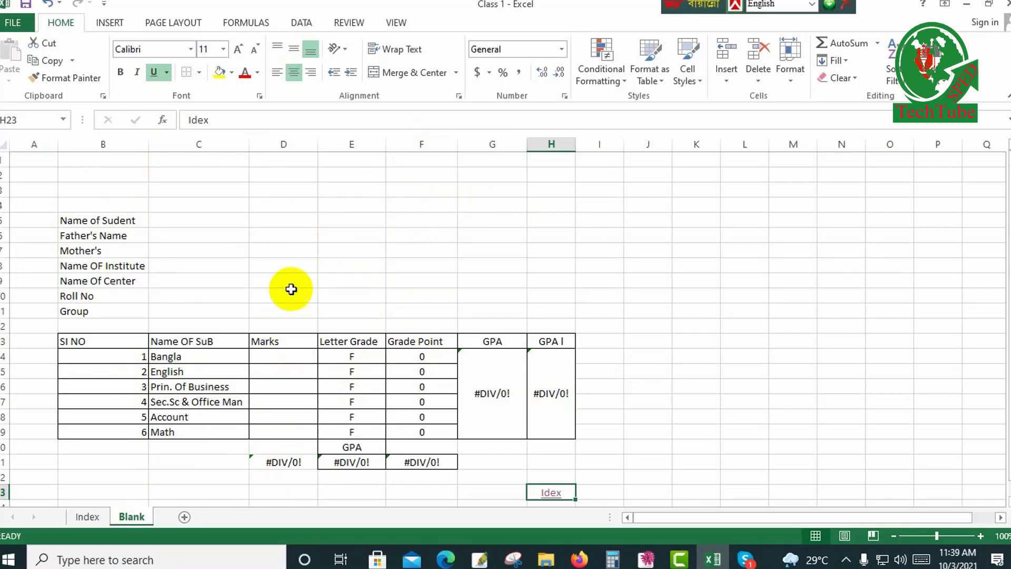
{"action": "left_click", "coordinate": [203, 223]}
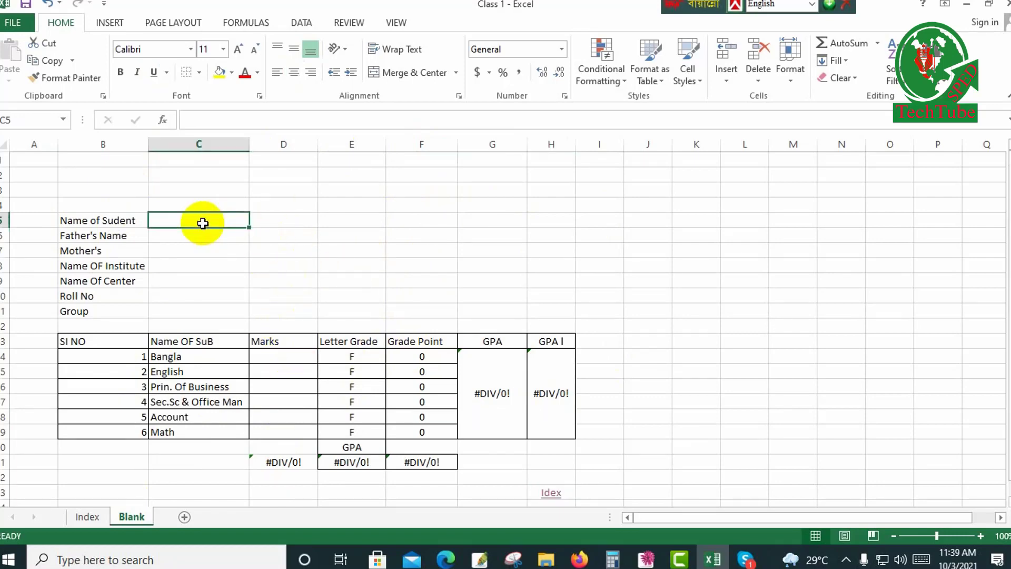
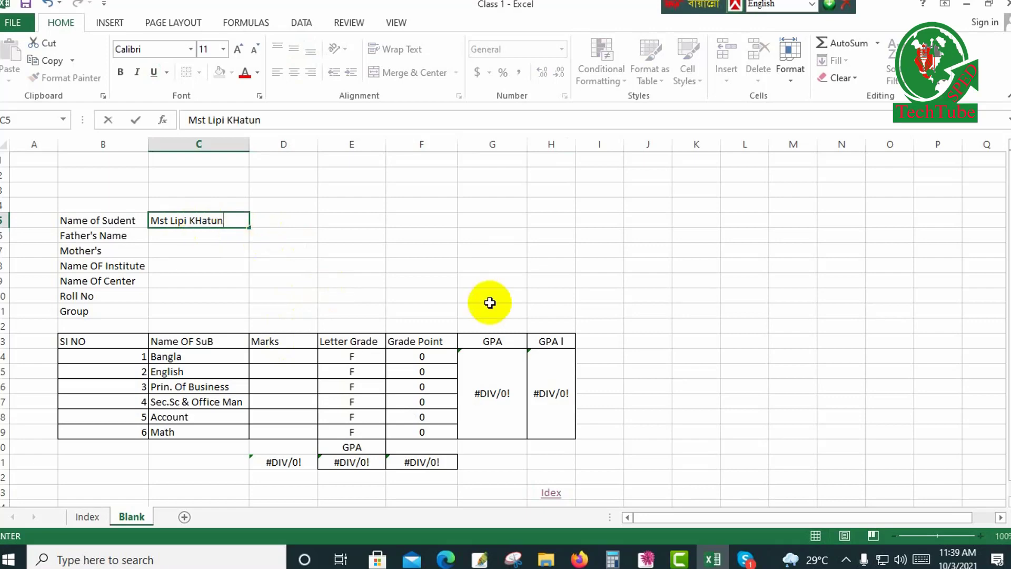
{"action": "left_click", "coordinate": [235, 266]}
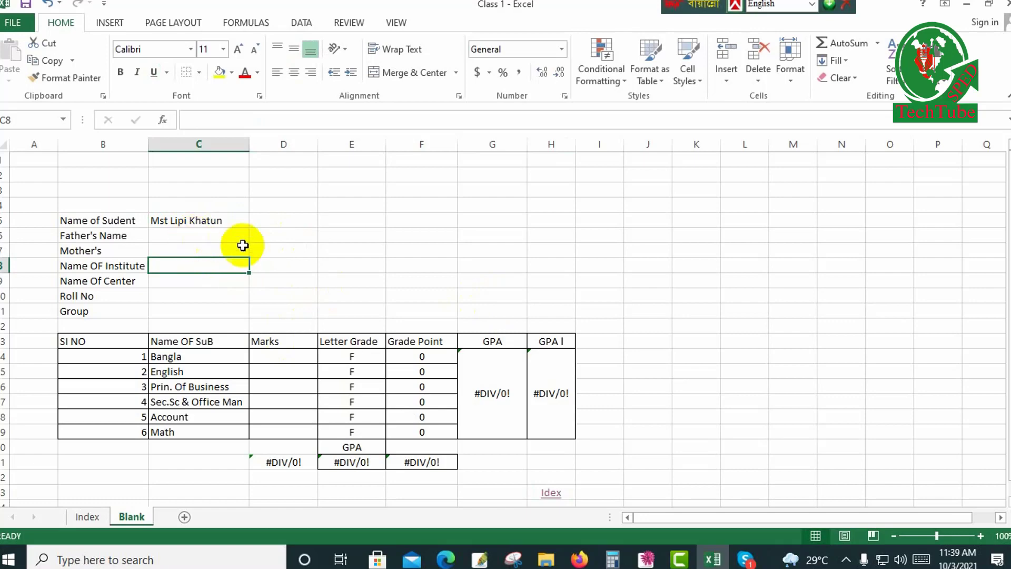
{"action": "left_click", "coordinate": [228, 219]}
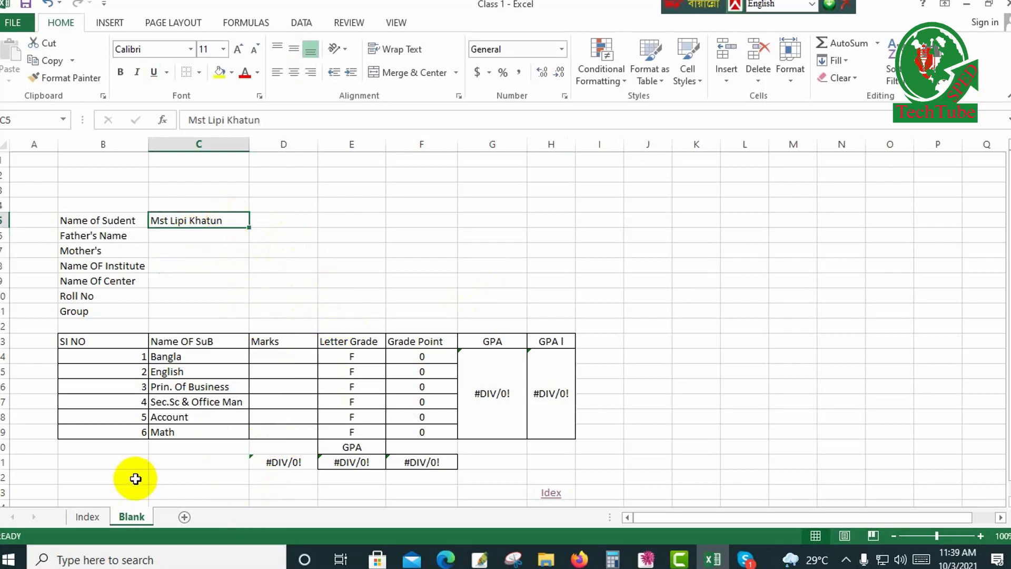
{"action": "key", "text": "Delete"}
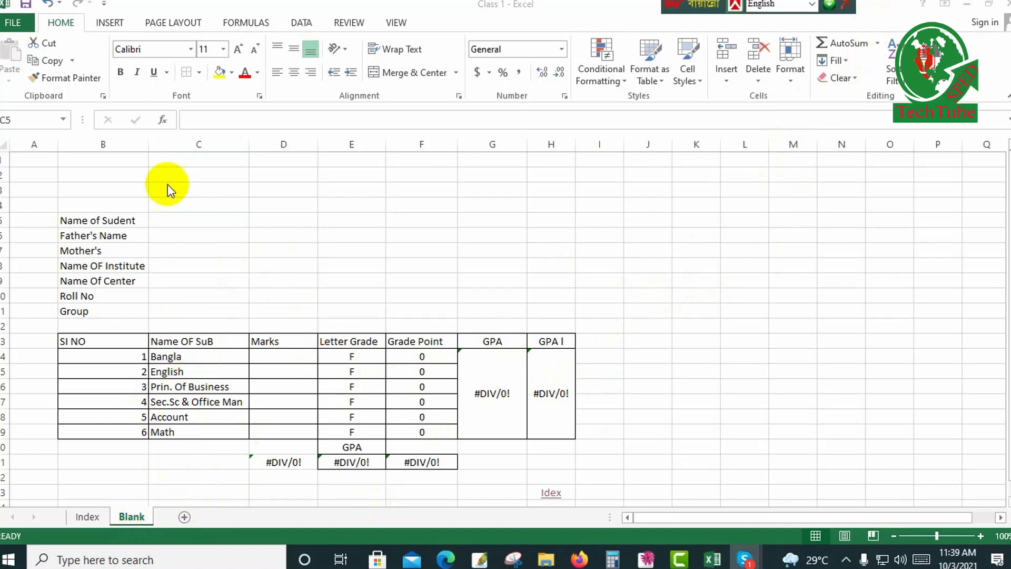
Create a copy of the Blank sheet in Class 1.xlsx, placed before the Blank sheet.
{"action": "left_click", "coordinate": [130, 519]}
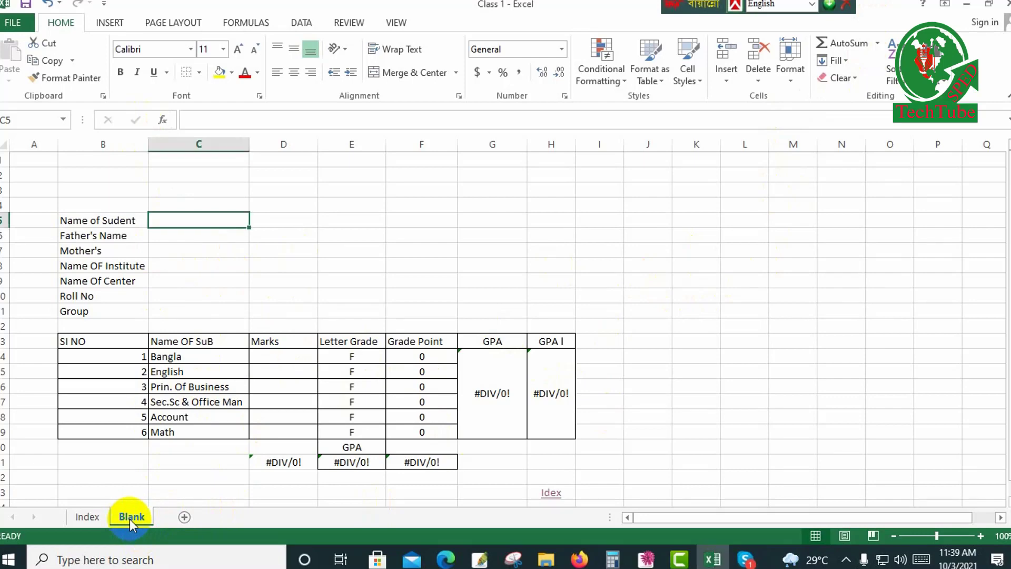
{"action": "right_click", "coordinate": [130, 519]}
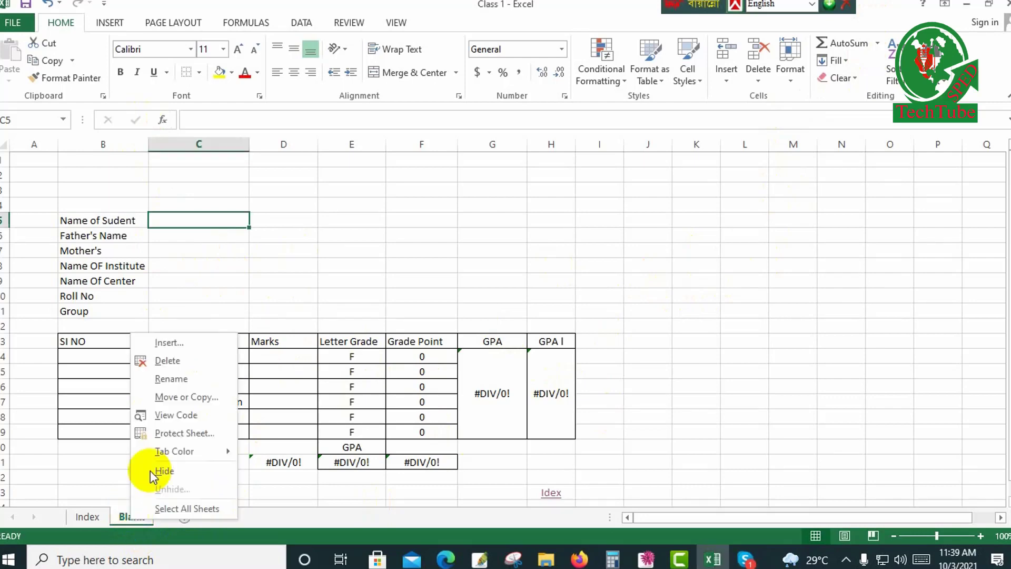
{"action": "left_click", "coordinate": [170, 398]}
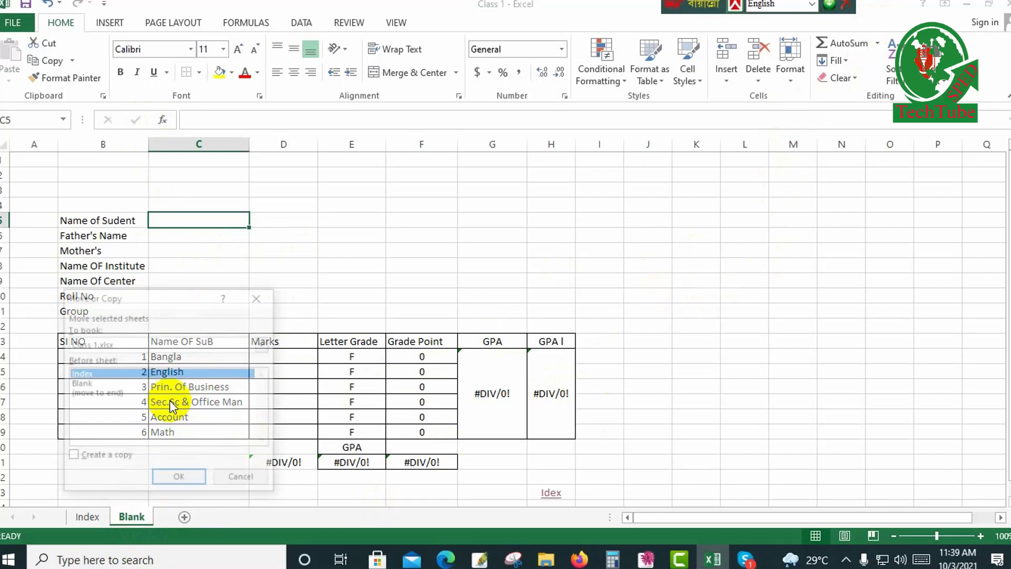
{"action": "left_click", "coordinate": [82, 383]}
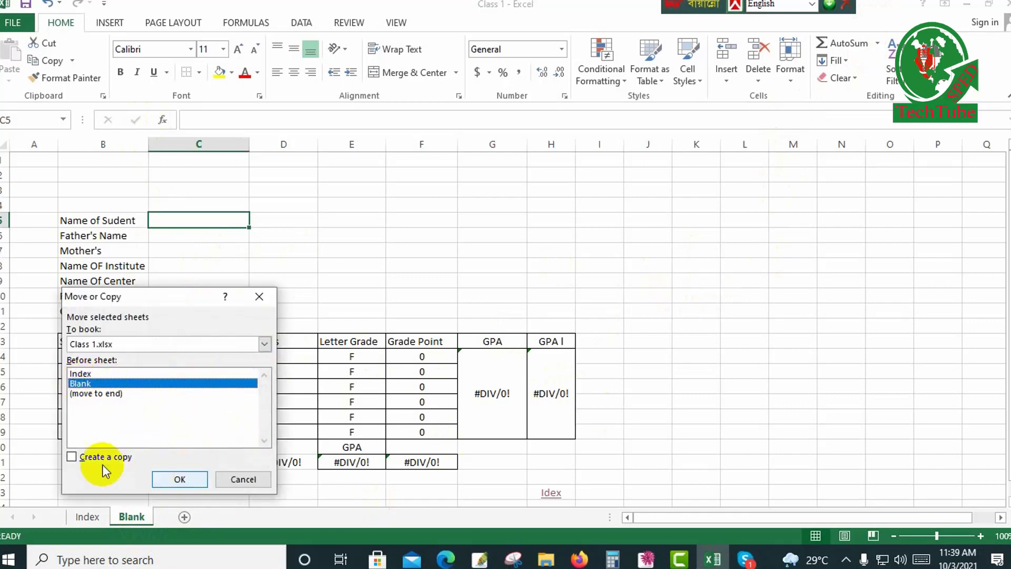
{"action": "left_click", "coordinate": [87, 457]}
{"action": "left_click", "coordinate": [170, 477]}
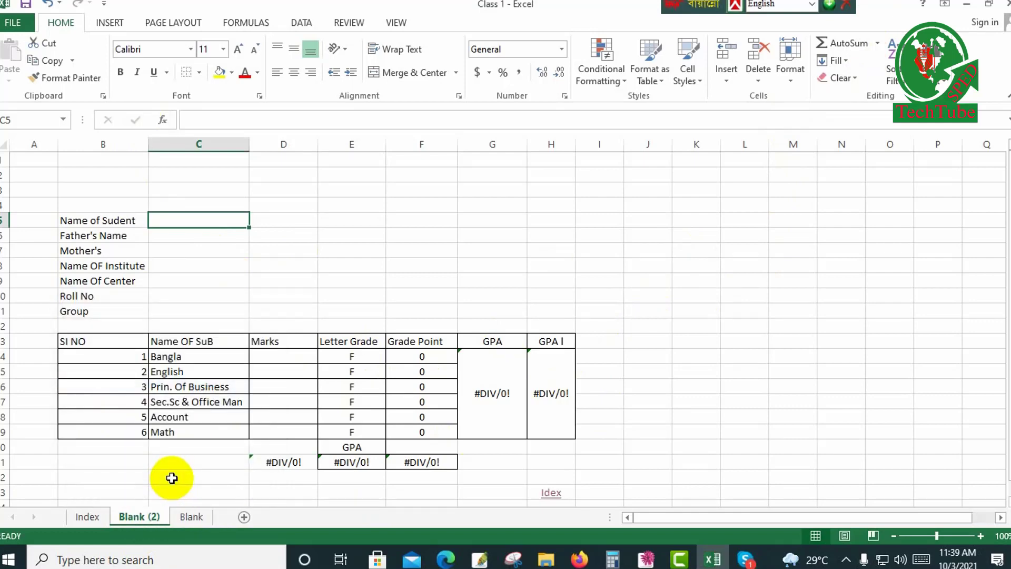
Rename the copied sheet as 201.
{"action": "right_click", "coordinate": [152, 517]}
{"action": "left_click", "coordinate": [194, 378]}
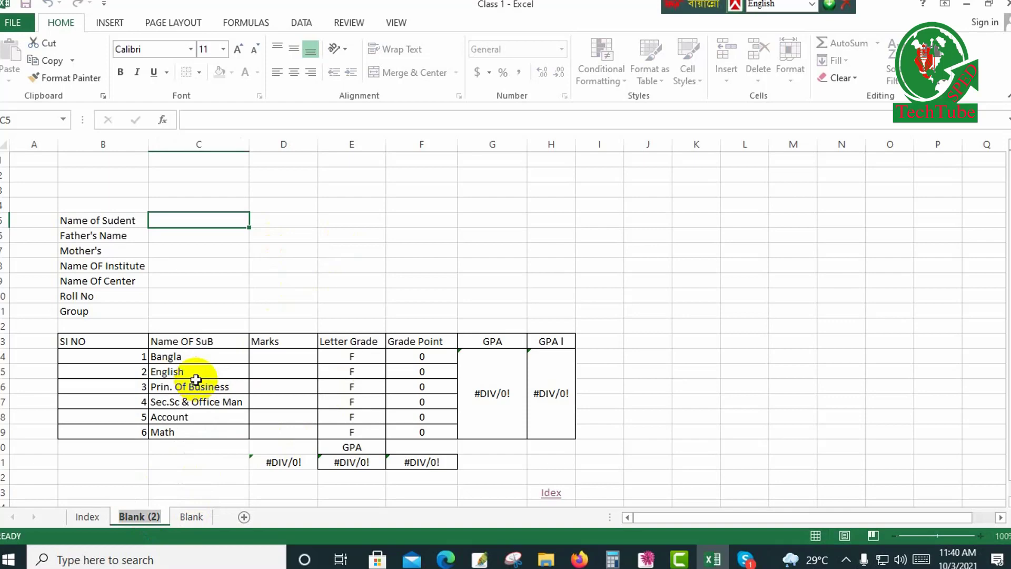
{"action": "type", "text": "201"}
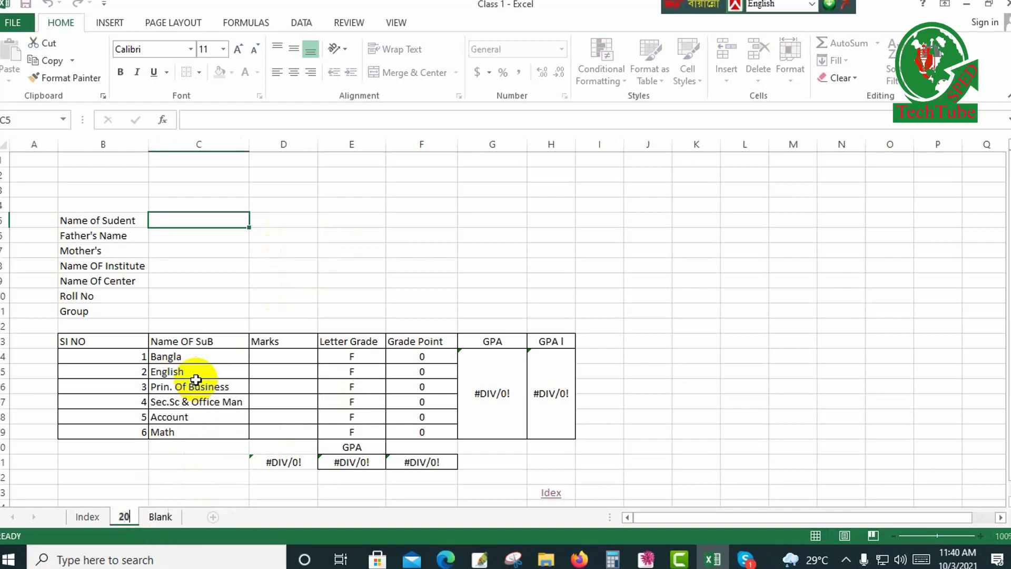
{"action": "left_click", "coordinate": [329, 279]}
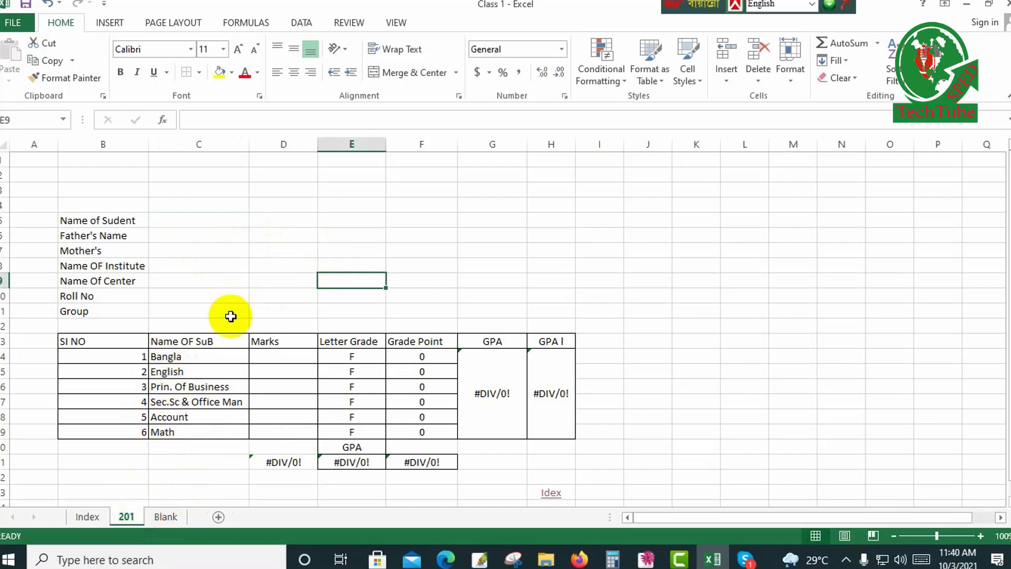
Enter the student's full name in cell C5 of the marksheet.
{"action": "left_click", "coordinate": [197, 225]}
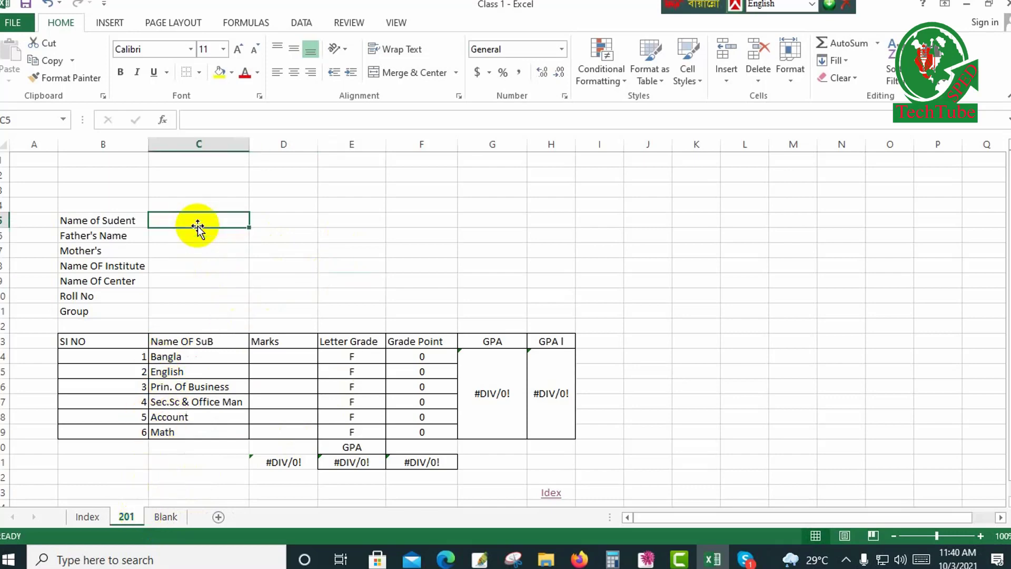
{"action": "type", "text": "Ms"}
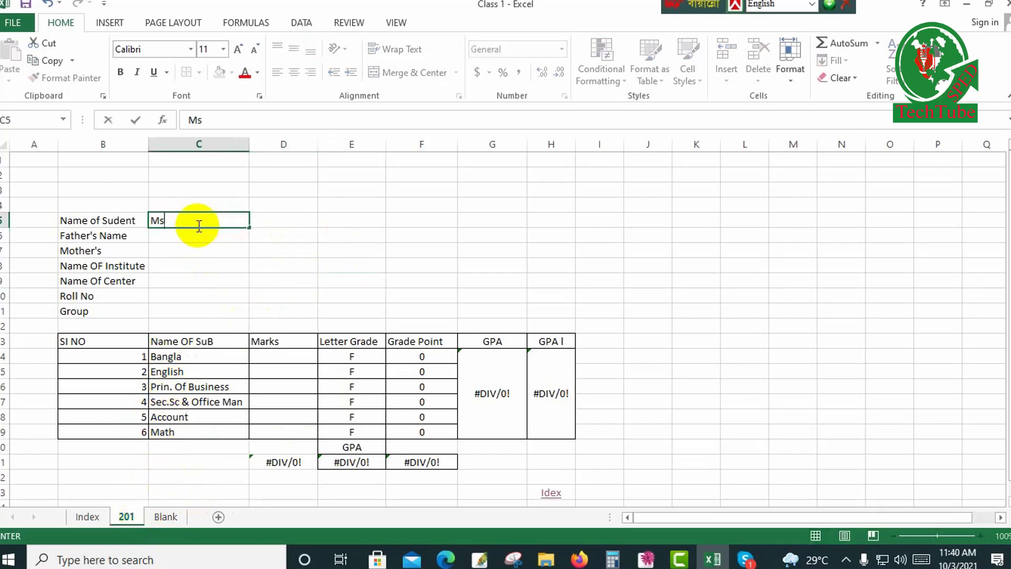
{"action": "key", "text": "BackSpace"}
{"action": "key", "text": "Return"}
{"action": "left_click", "coordinate": [215, 279]}
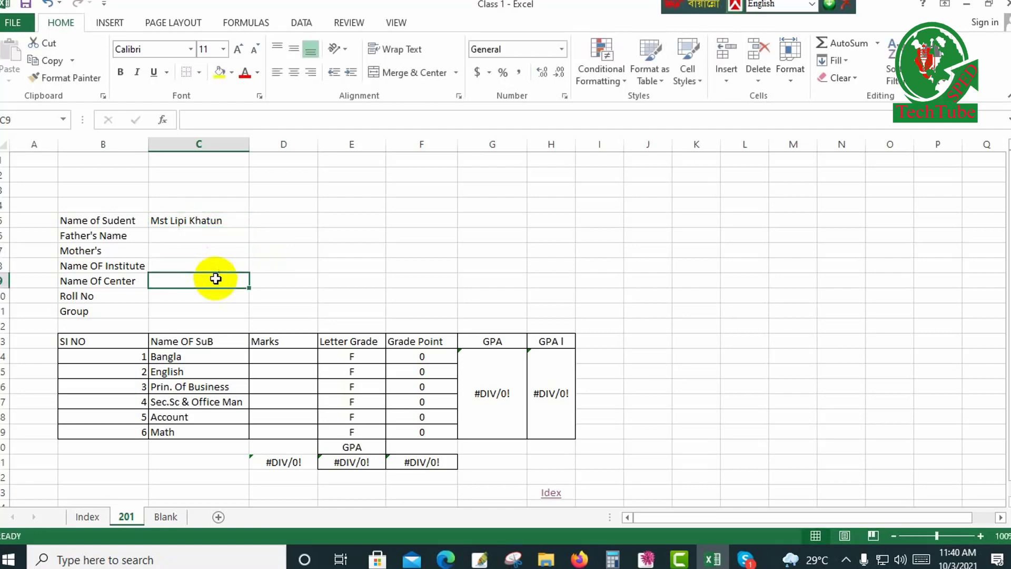
Enter the marks 85 for Bangla, 96 for English and 74 for Prin. Of Business.
{"action": "left_click", "coordinate": [273, 355]}
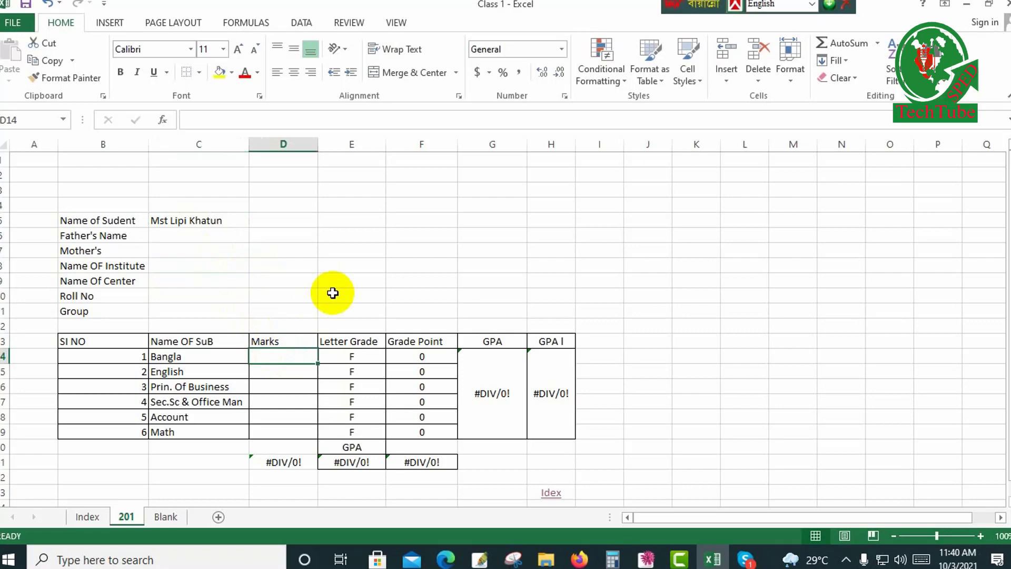
{"action": "type", "text": "85"}
{"action": "key", "text": "Return"}
{"action": "type", "text": "96"}
{"action": "key", "text": "Return"}
{"action": "type", "text": "7"}
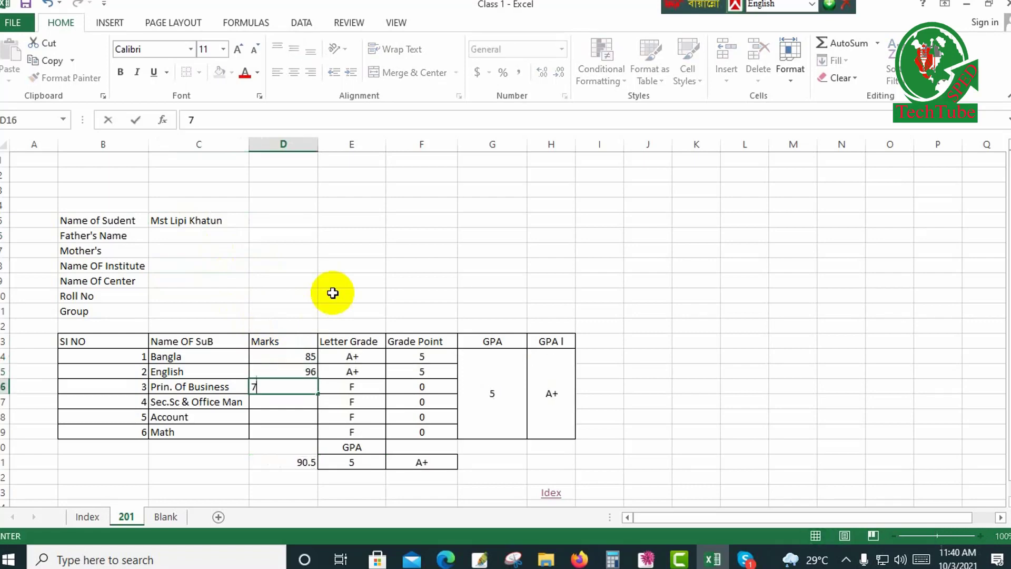
{"action": "type", "text": "4"}
{"action": "key", "text": "Return"}
Enter the marks 58 for Sec.Sc & Office Man, 69 for Account and 85 for Math.
{"action": "type", "text": "58"}
{"action": "key", "text": "Return"}
{"action": "type", "text": "696"}
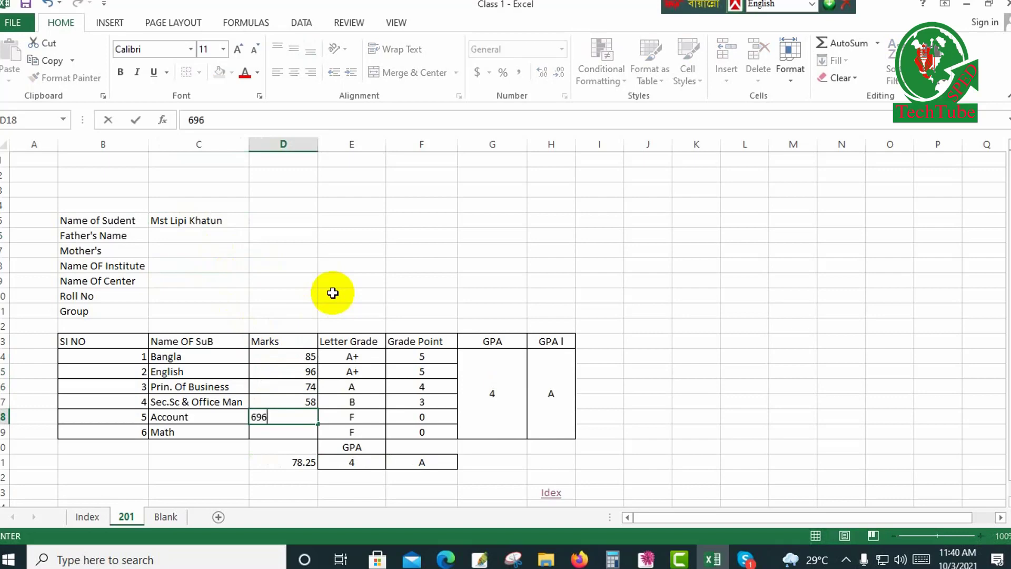
{"action": "key", "text": "BackSpace"}
{"action": "key", "text": "Return"}
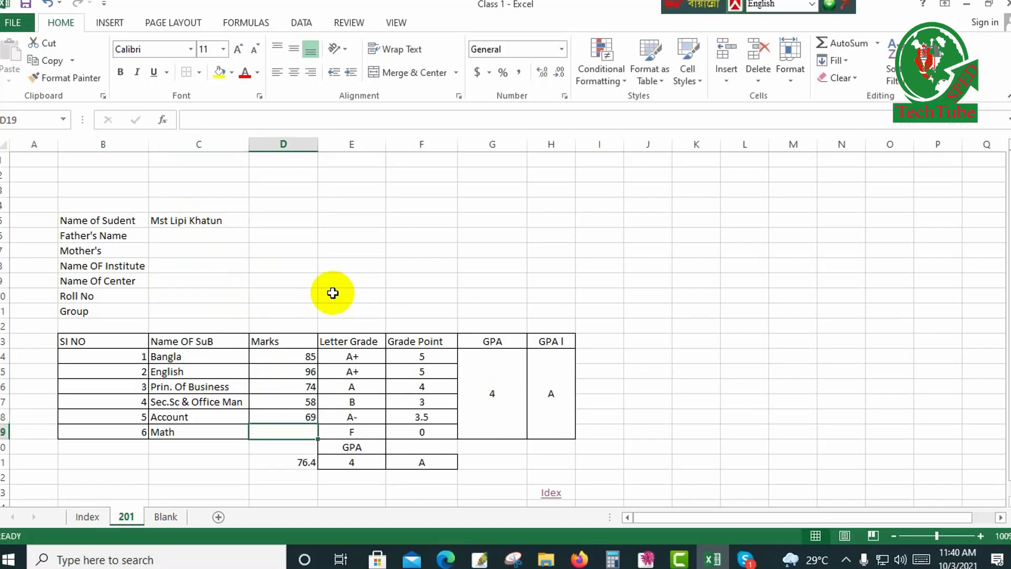
{"action": "type", "text": "85"}
{"action": "key", "text": "Return"}
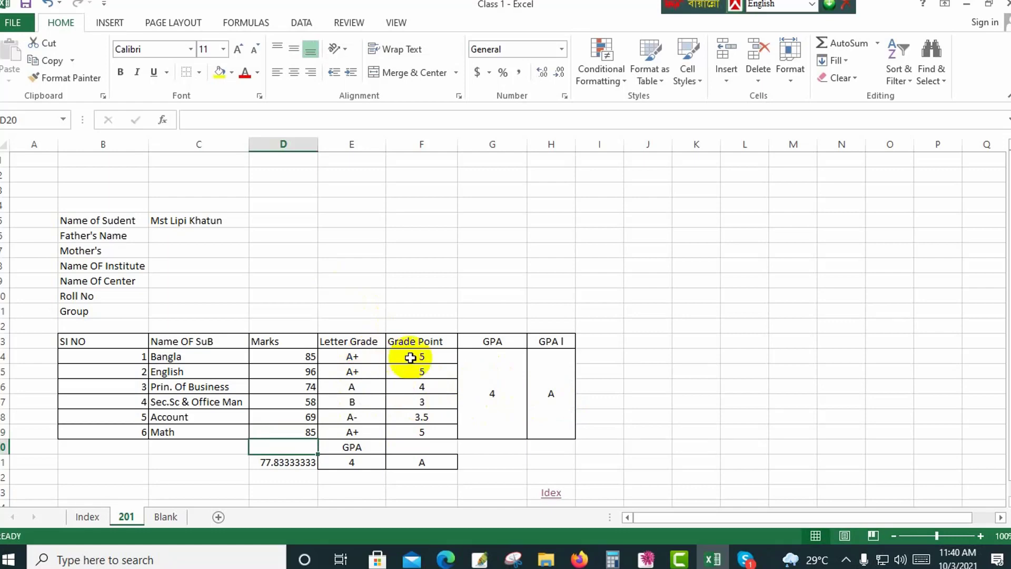
Examine the formulas behind the overall grade point in E21 and the letter grade in F21.
{"action": "scroll", "coordinate": [403, 388], "scroll_direction": "down", "scroll_amount": 1}
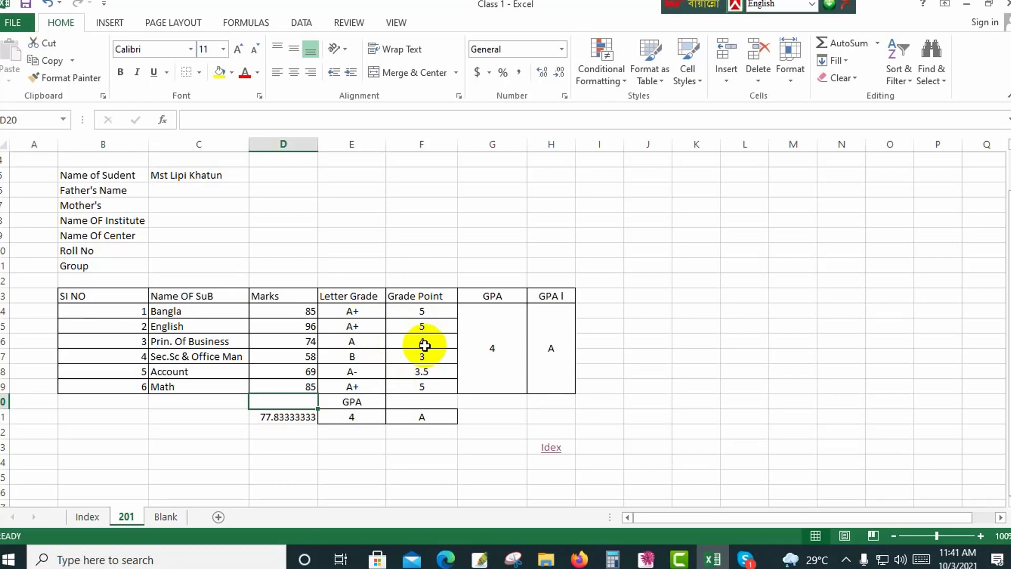
{"action": "left_click", "coordinate": [382, 435]}
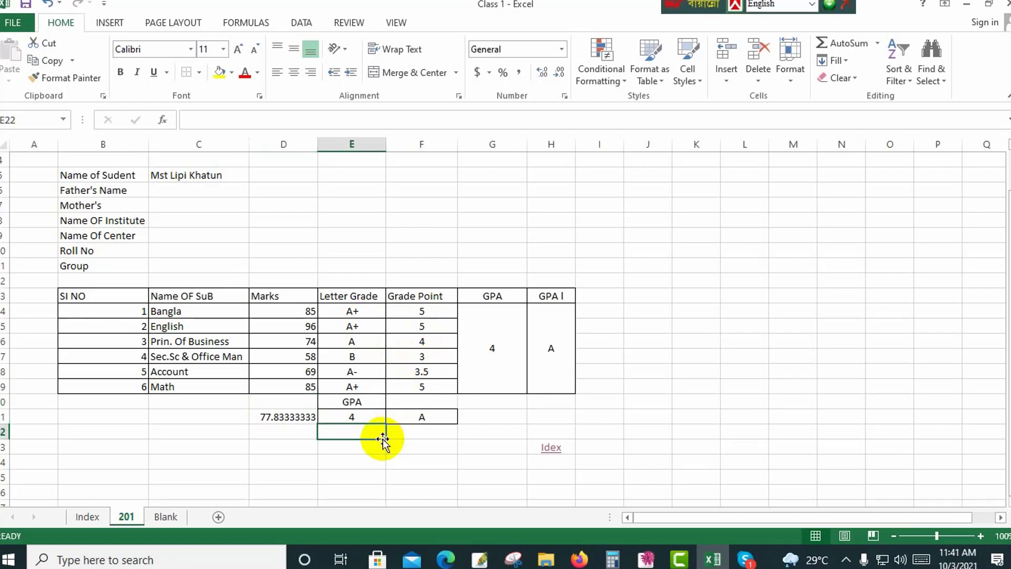
{"action": "left_click", "coordinate": [437, 476]}
{"action": "left_click", "coordinate": [355, 420]}
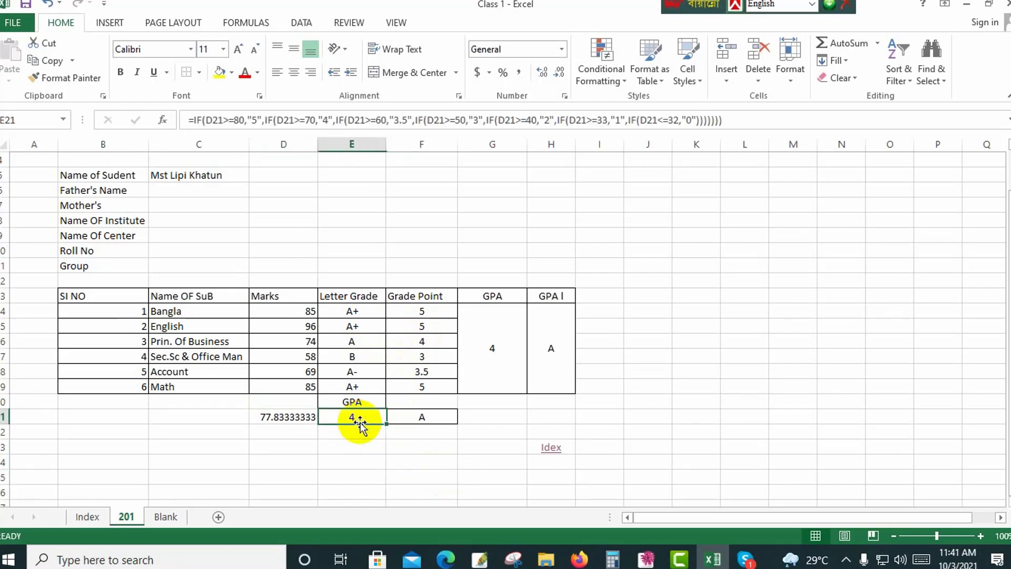
{"action": "left_click", "coordinate": [427, 417]}
{"action": "left_click", "coordinate": [453, 448]}
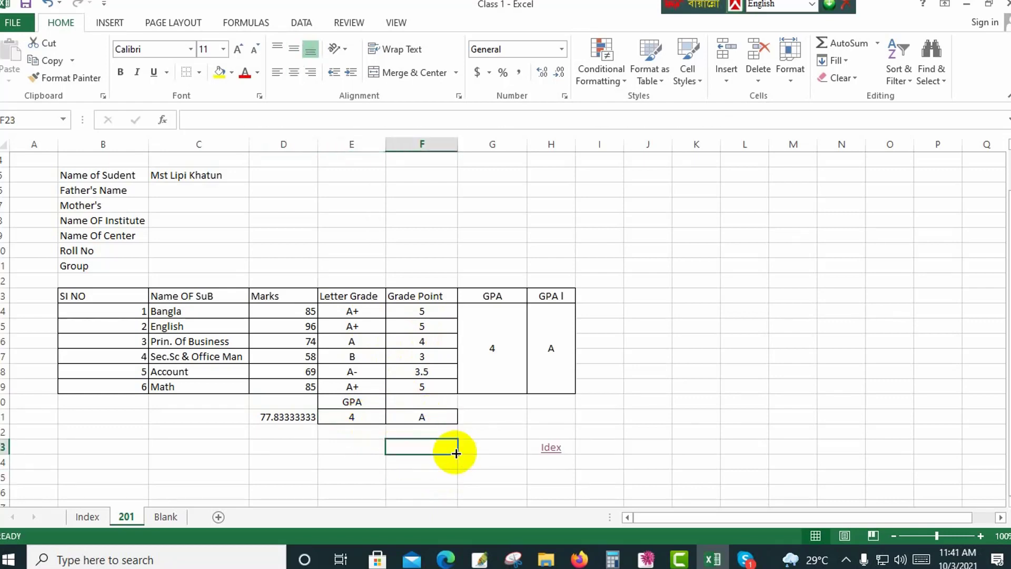
{"action": "left_click", "coordinate": [372, 418]}
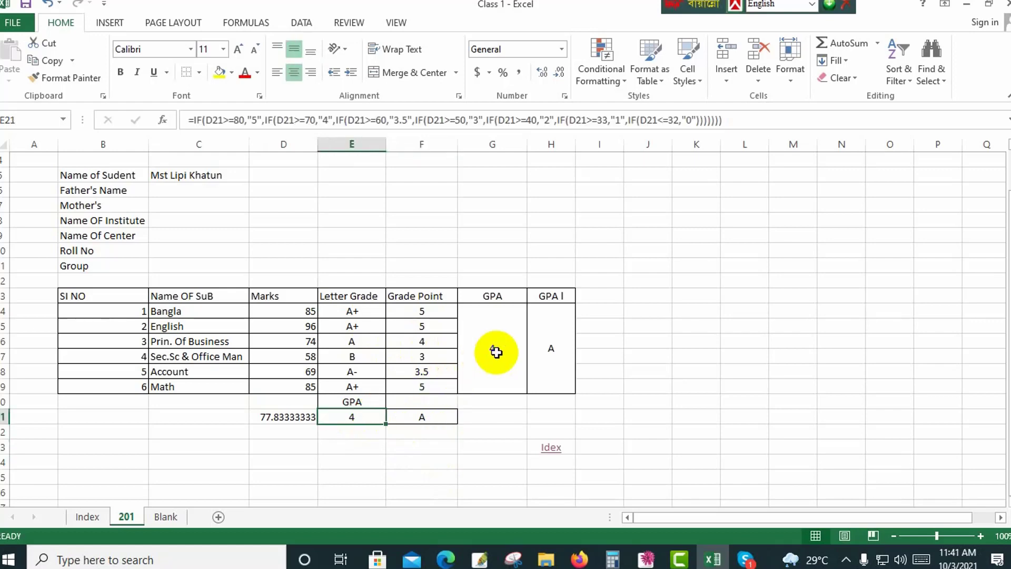
Clear the merged GPA and GPA l result cells, and link the GPA cell G14 to the grade point with =E21.
{"action": "left_click", "coordinate": [496, 351]}
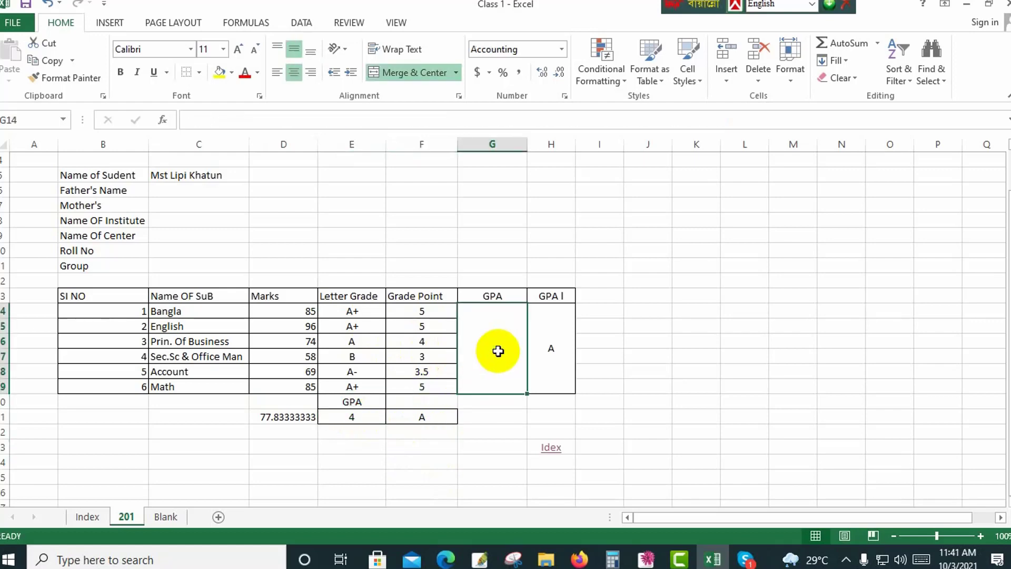
{"action": "left_click", "coordinate": [549, 351]}
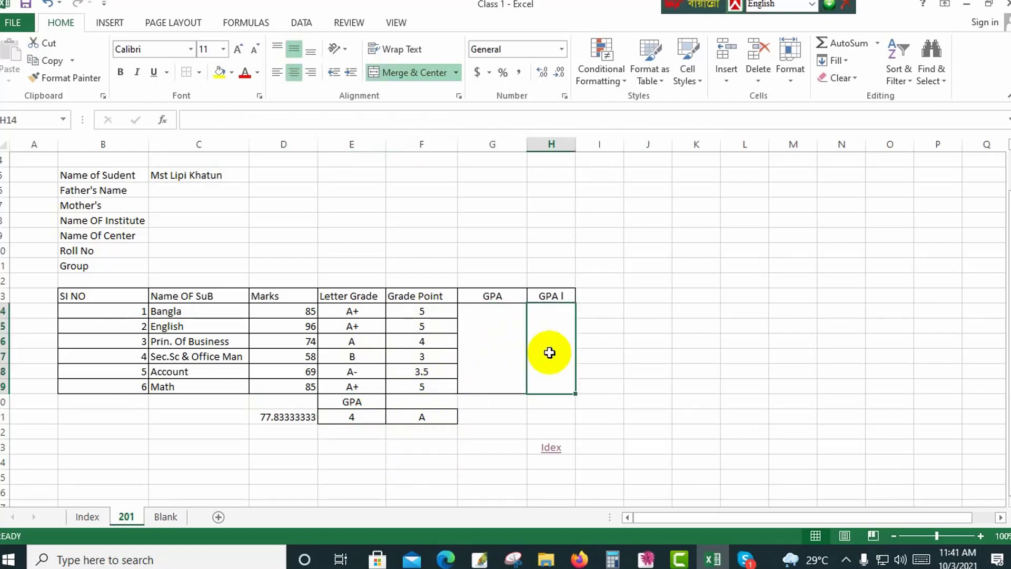
{"action": "left_click", "coordinate": [496, 344]}
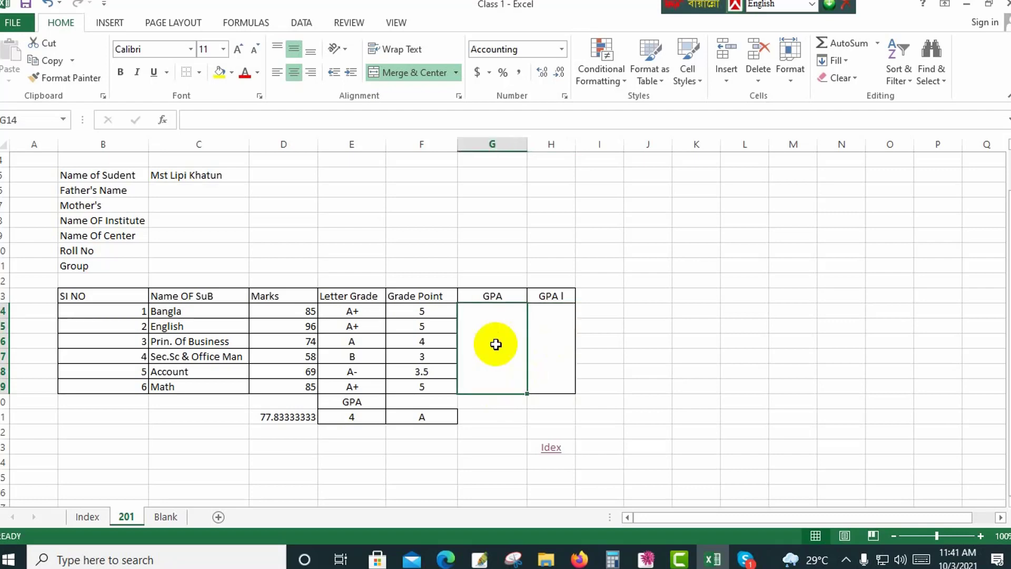
{"action": "type", "text": "="}
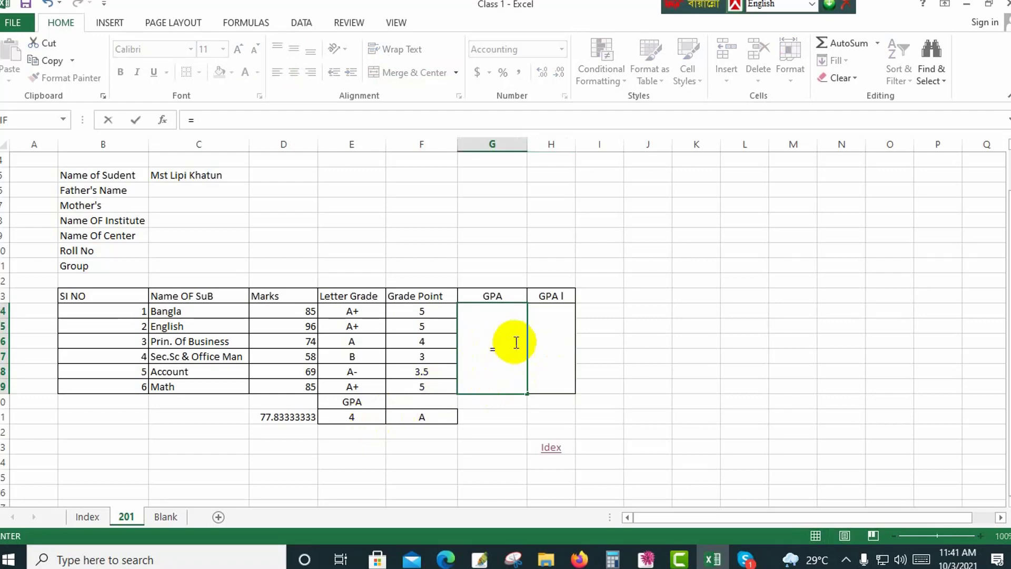
{"action": "left_click", "coordinate": [356, 418]}
{"action": "key", "text": "Return"}
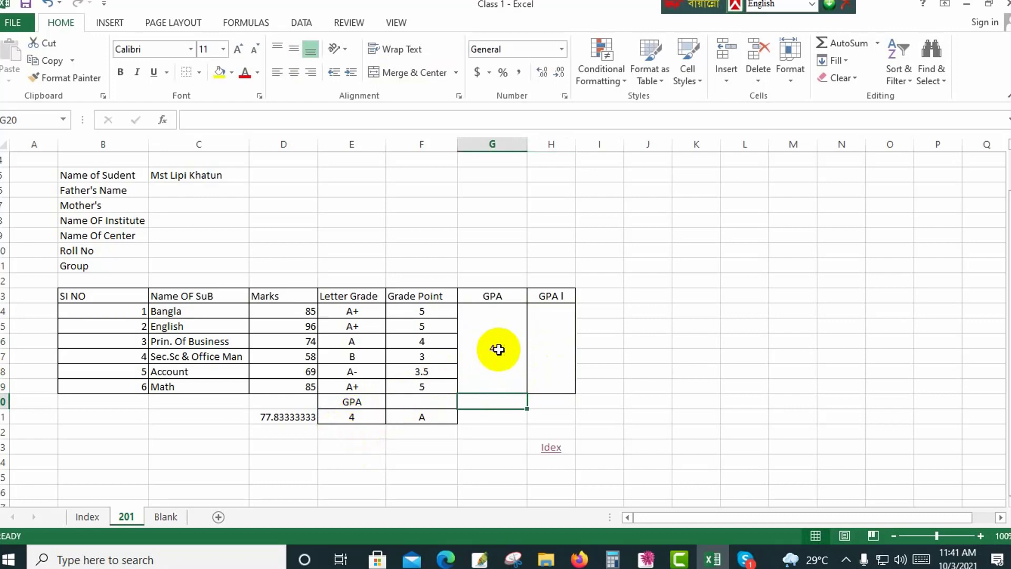
{"action": "left_click", "coordinate": [498, 349]}
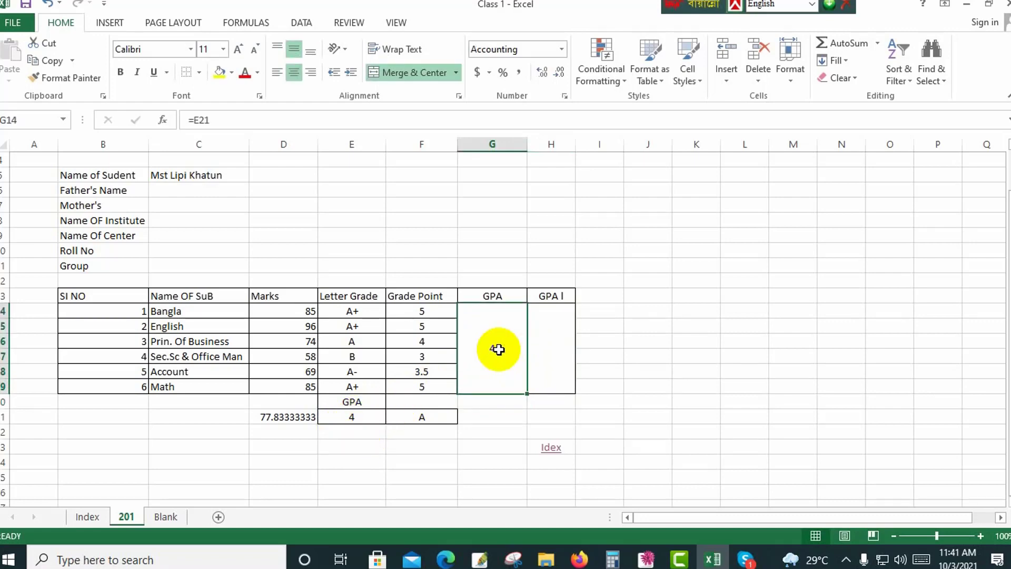
Link the merged GPA l cell H14 to the overall letter grade with =F21.
{"action": "left_click", "coordinate": [565, 346]}
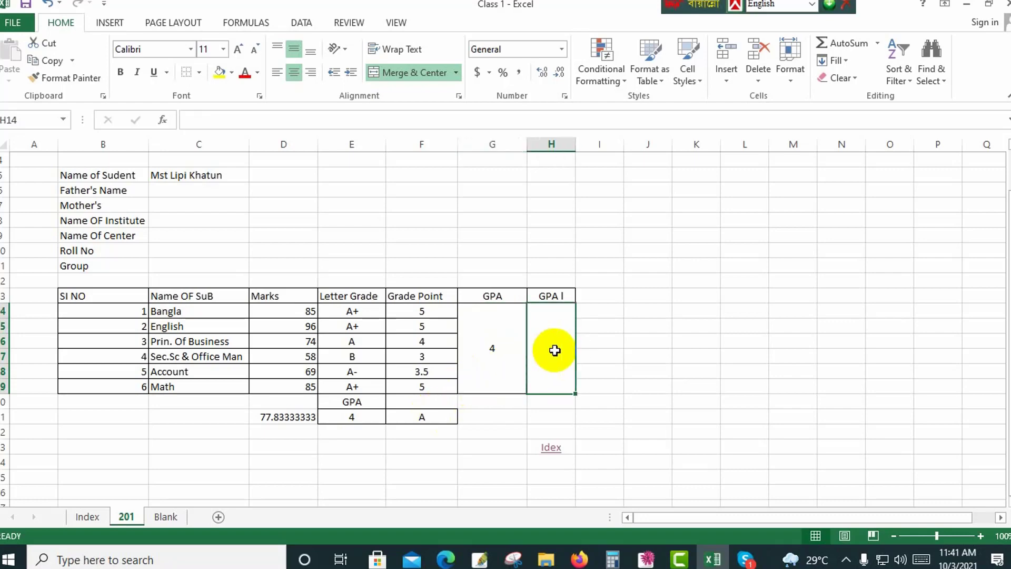
{"action": "type", "text": "="}
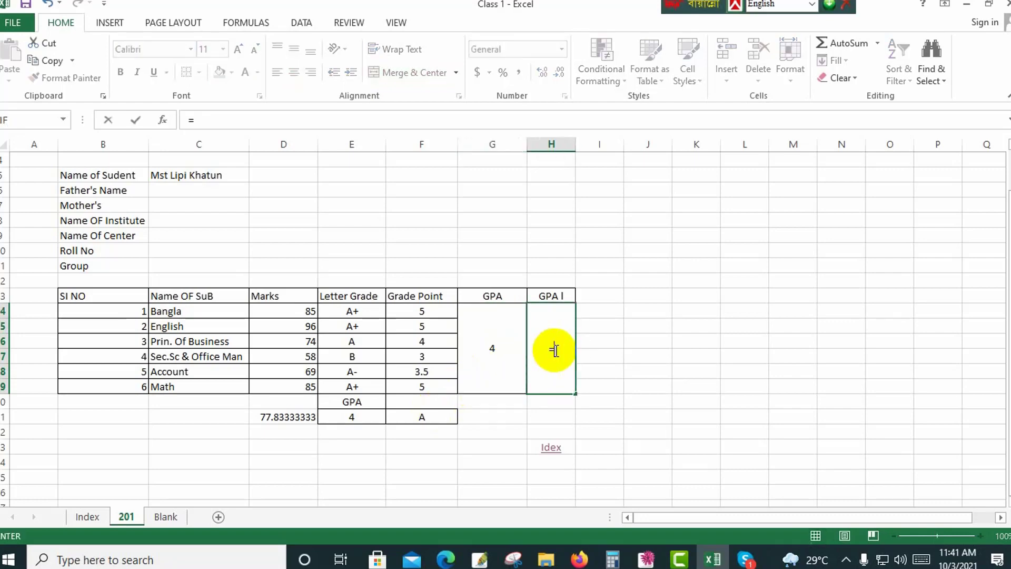
{"action": "left_click", "coordinate": [434, 416]}
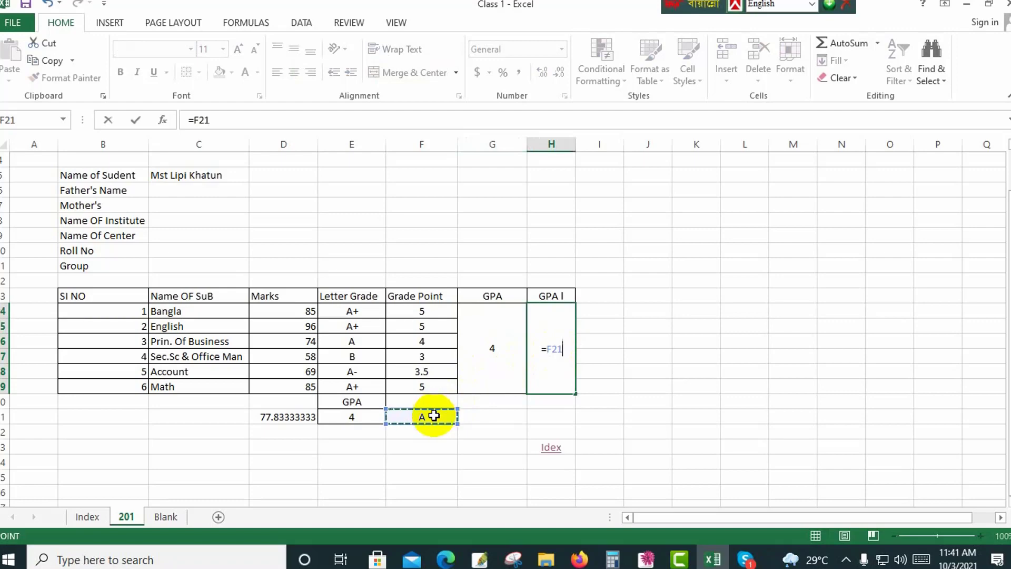
{"action": "key", "text": "BackSpace"}
{"action": "key", "text": "BackSpace"}
{"action": "key", "text": "BackSpace"}
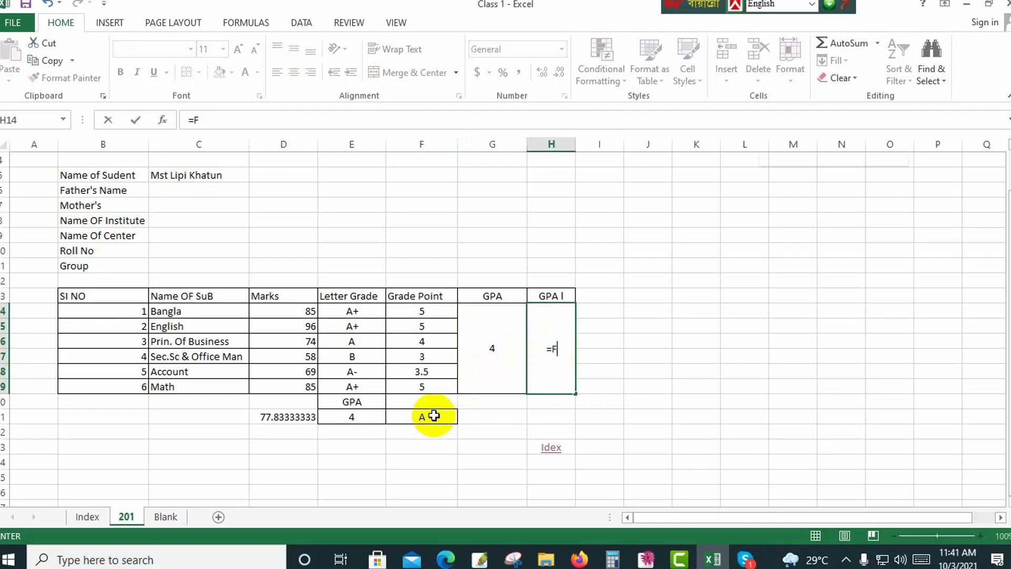
{"action": "type", "text": "f21"}
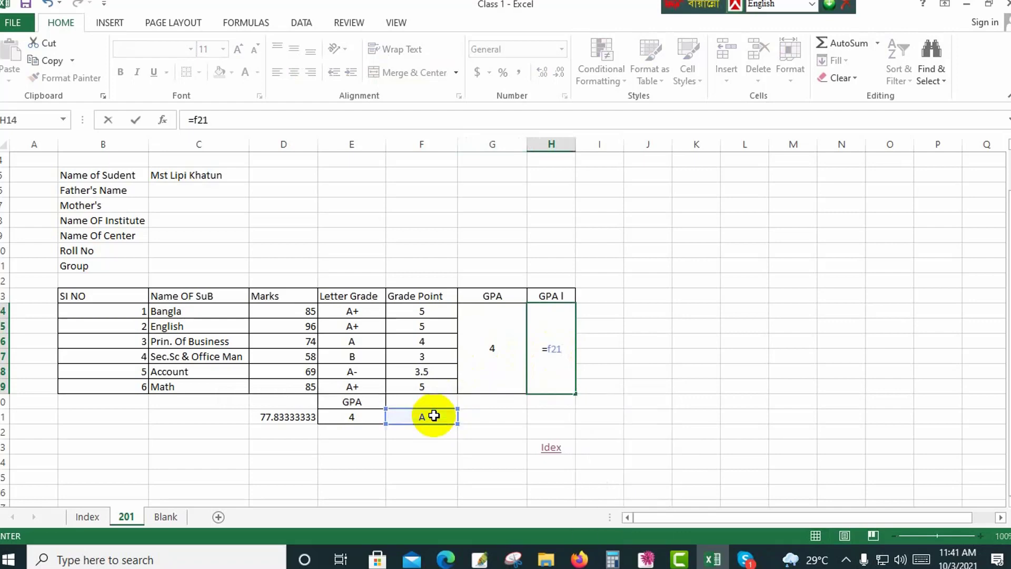
{"action": "key", "text": "Return"}
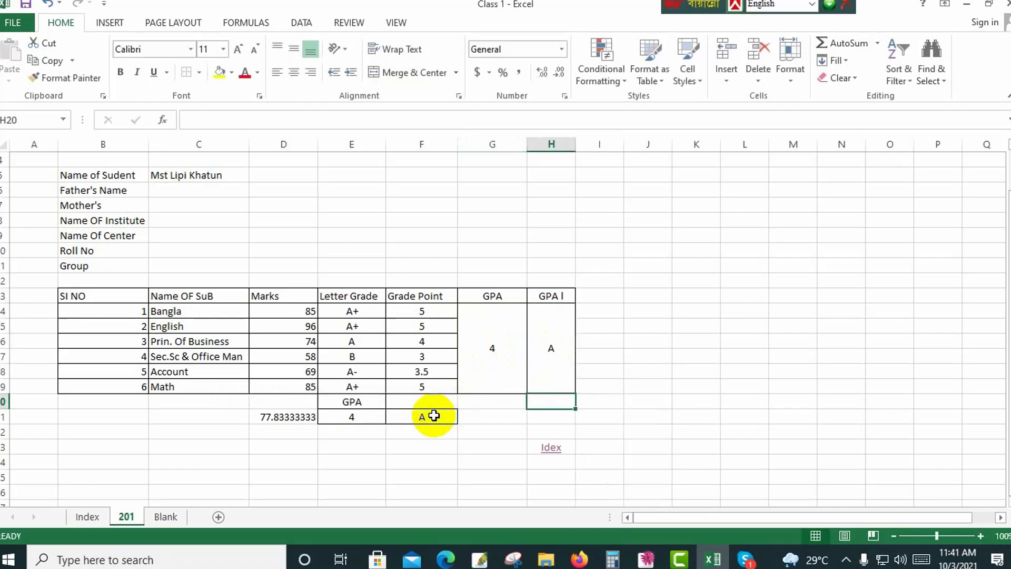
{"action": "left_click", "coordinate": [559, 370]}
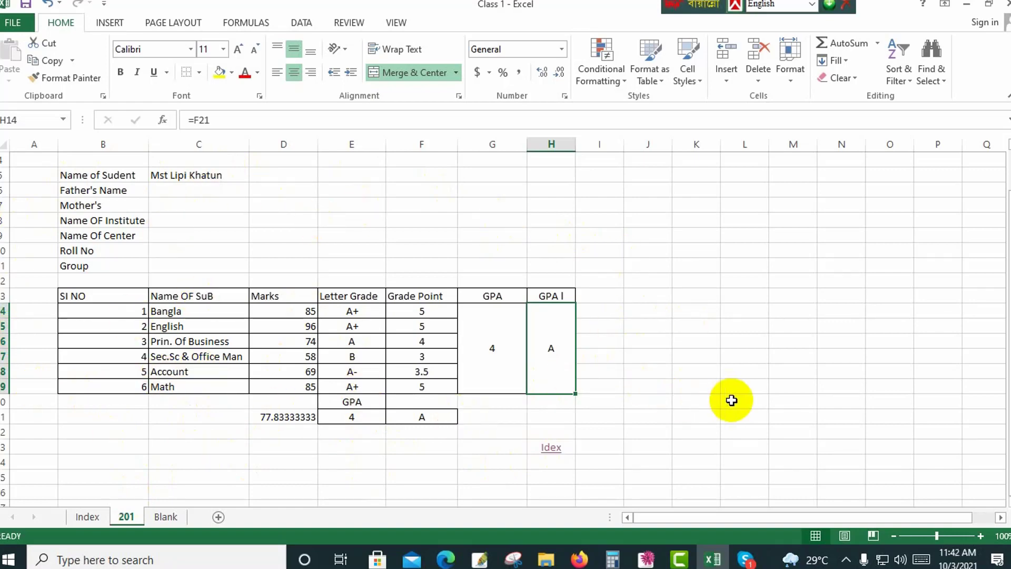
Clear the existing roll numbers in B3:B15 of the Index sheet.
{"action": "left_click", "coordinate": [551, 448]}
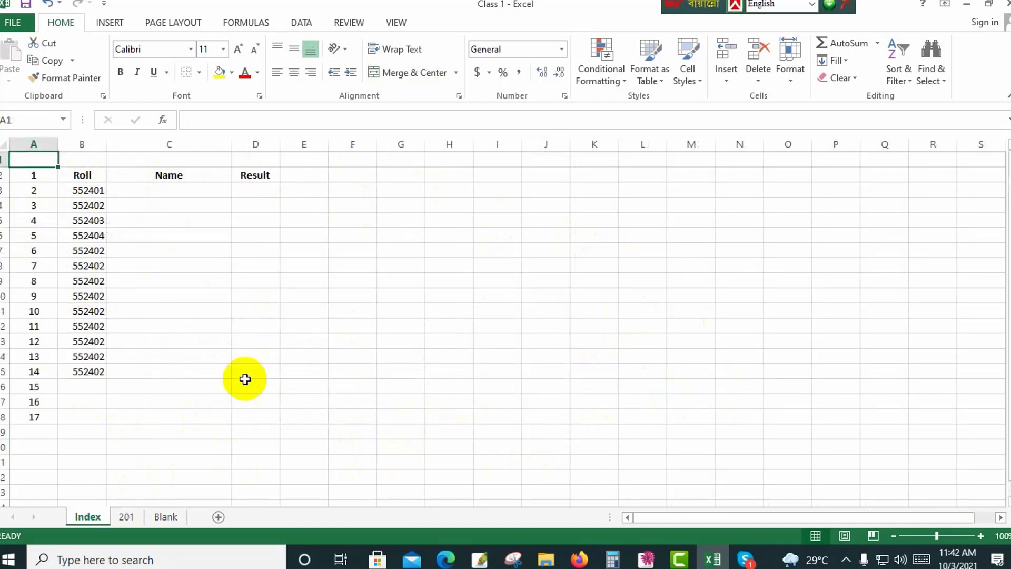
{"action": "left_click", "coordinate": [126, 516]}
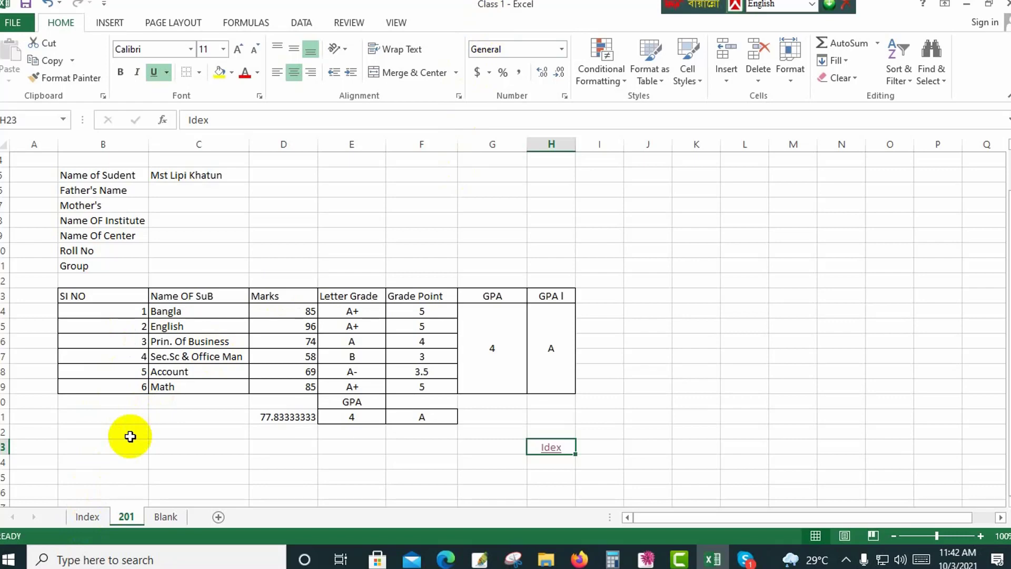
{"action": "left_click", "coordinate": [88, 516]}
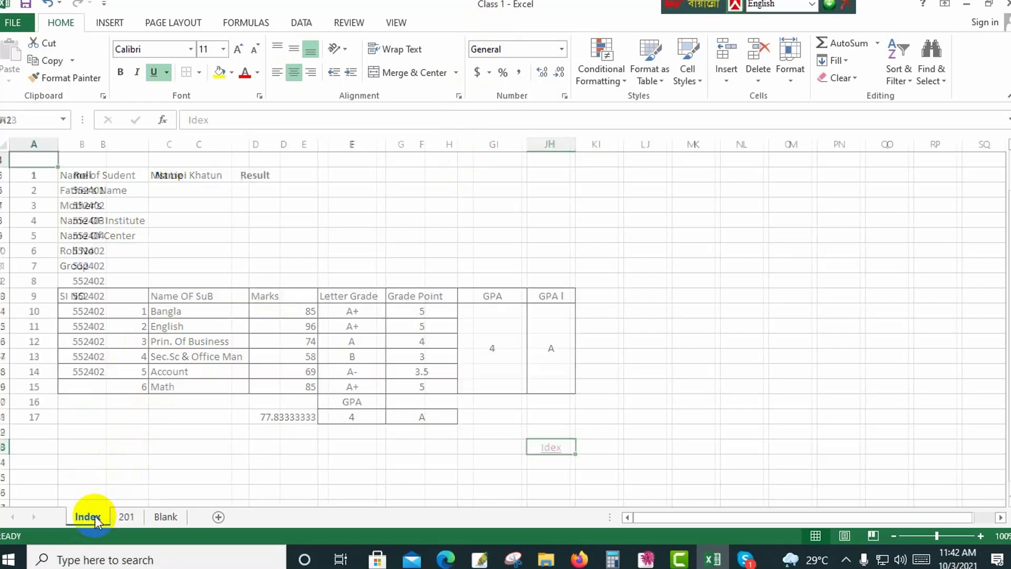
{"action": "left_click", "coordinate": [92, 190]}
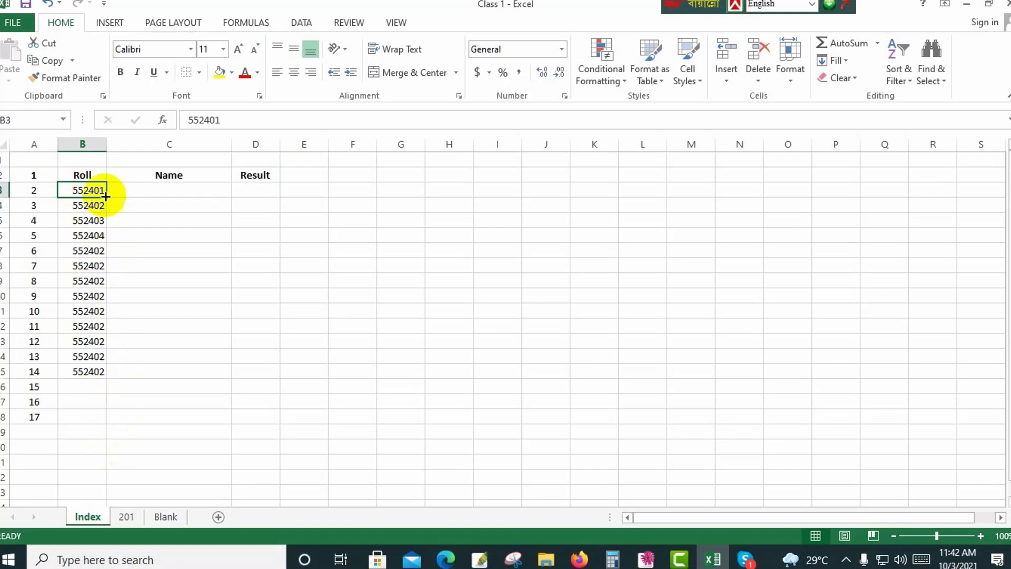
{"action": "left_click_drag", "start_coordinate": [101, 192], "coordinate": [96, 369]}
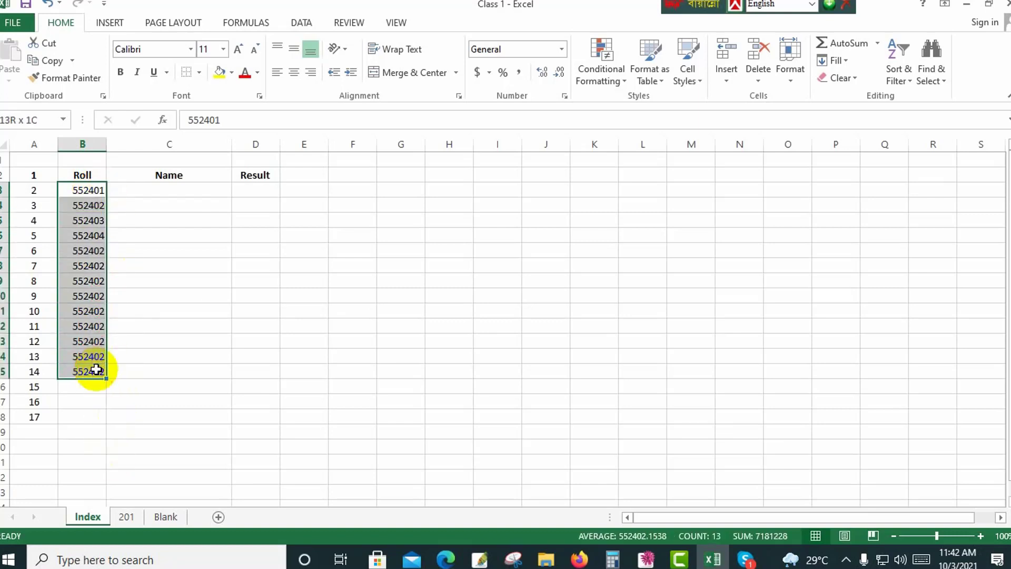
{"action": "key", "text": "Delete"}
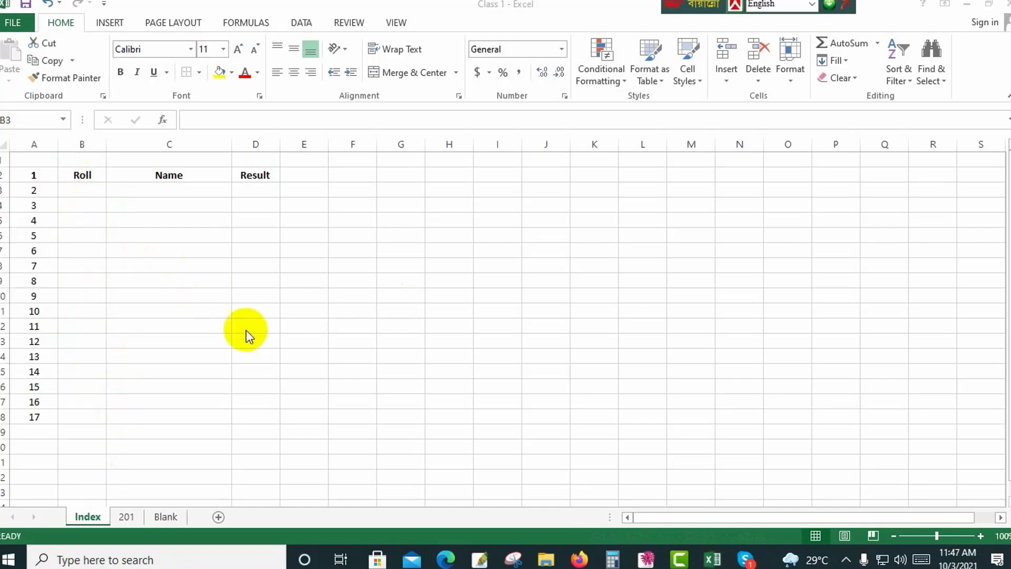
Enter the student's roll number, matching the sheet name, in the Roll No cell C10 of sheet 201.
{"action": "left_click", "coordinate": [134, 527]}
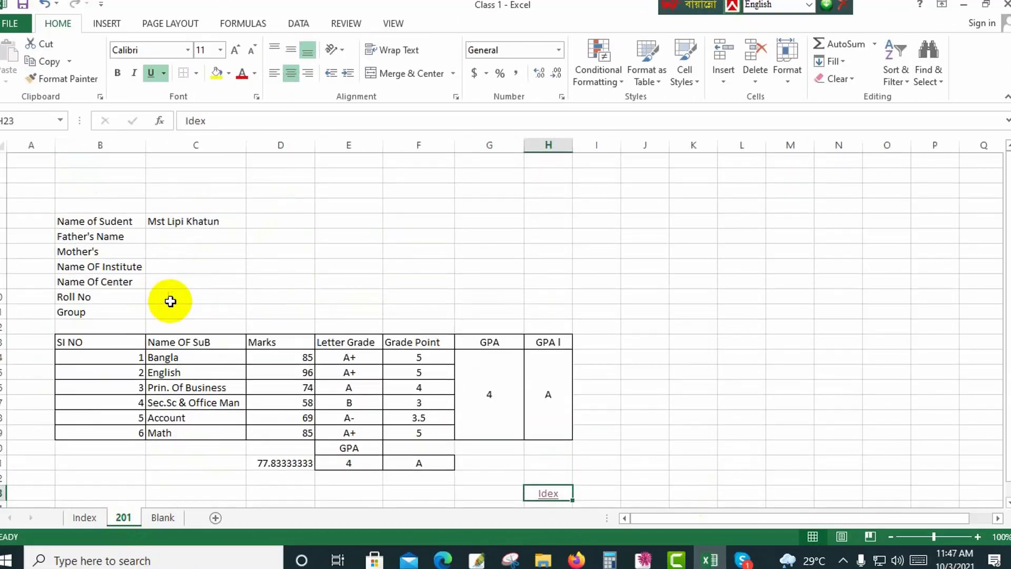
{"action": "left_click", "coordinate": [179, 298]}
{"action": "type", "text": "201"}
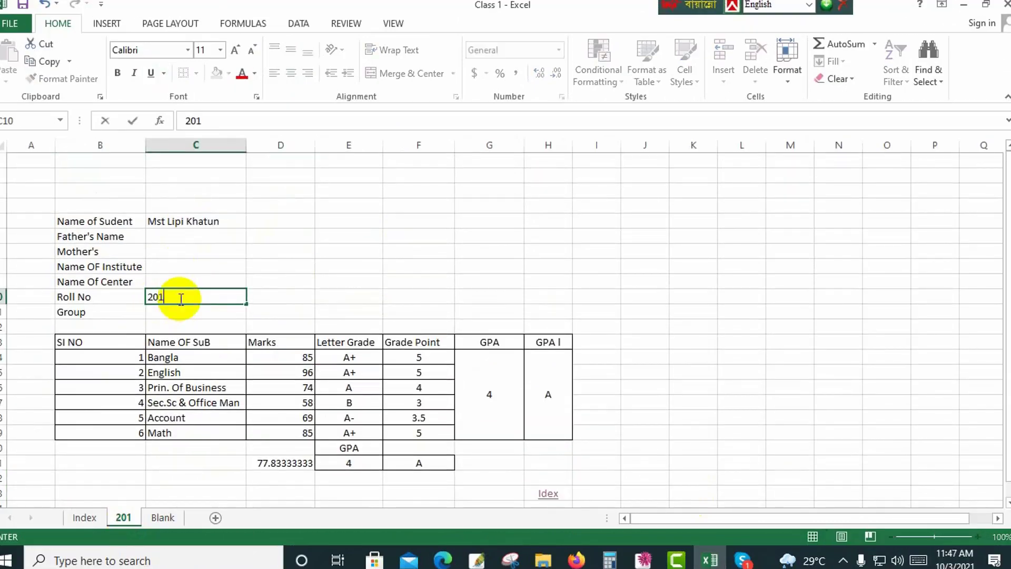
{"action": "left_click", "coordinate": [363, 264]}
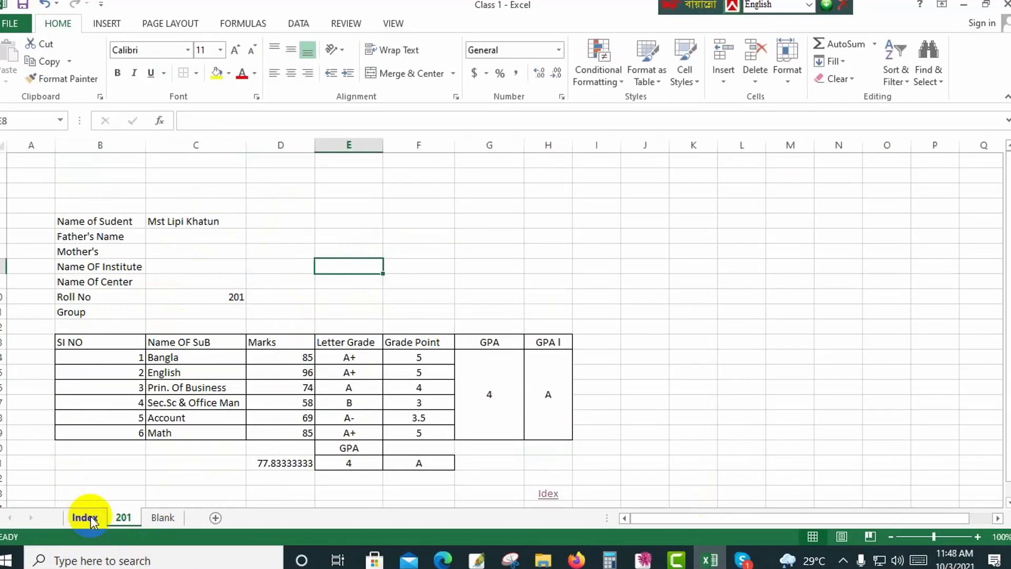
Link the first Roll cell B3 on the Index sheet to the roll number in C10 of sheet 201.
{"action": "left_click", "coordinate": [87, 518]}
{"action": "left_click", "coordinate": [94, 191]}
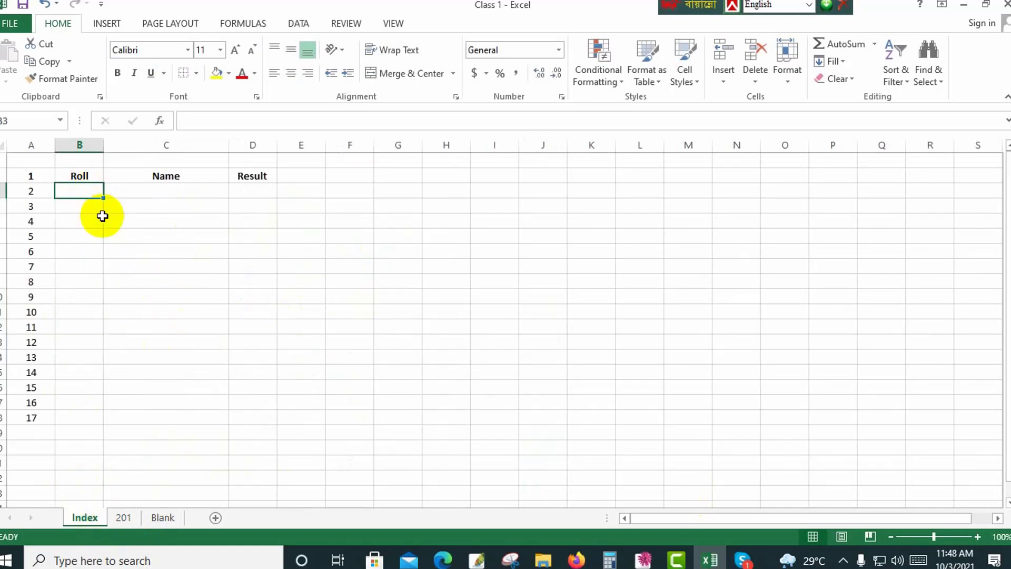
{"action": "type", "text": "="}
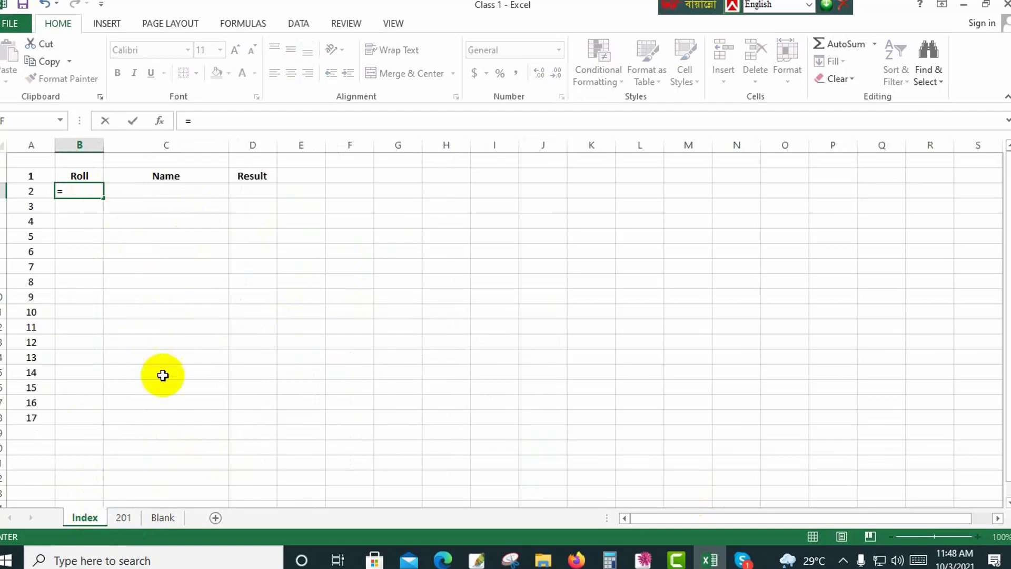
{"action": "left_click", "coordinate": [126, 518]}
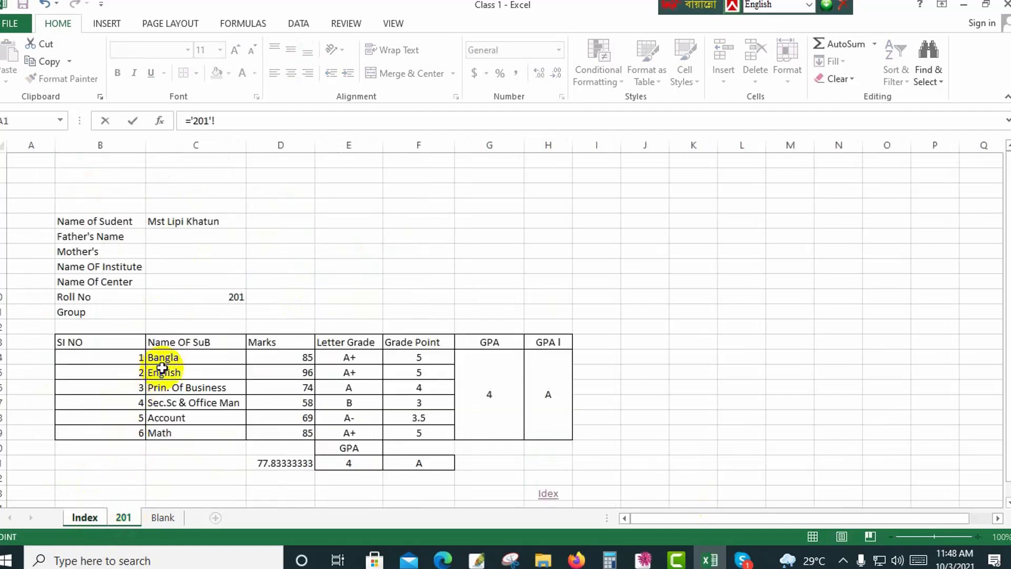
{"action": "left_click", "coordinate": [210, 299]}
{"action": "key", "text": "Return"}
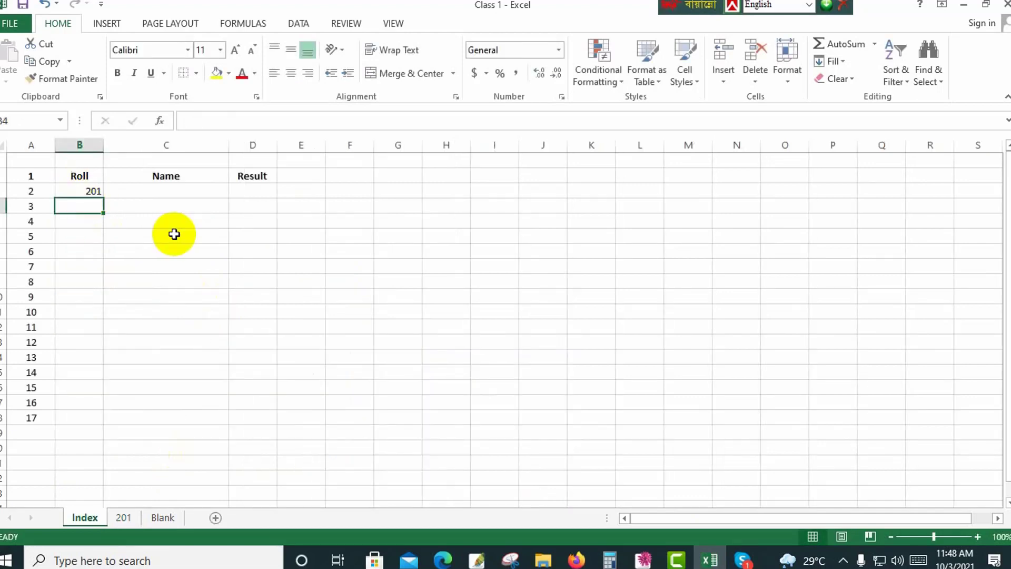
Link the Name cell C3 on the Index sheet to the student's name in C5 of sheet 201.
{"action": "left_click", "coordinate": [156, 189]}
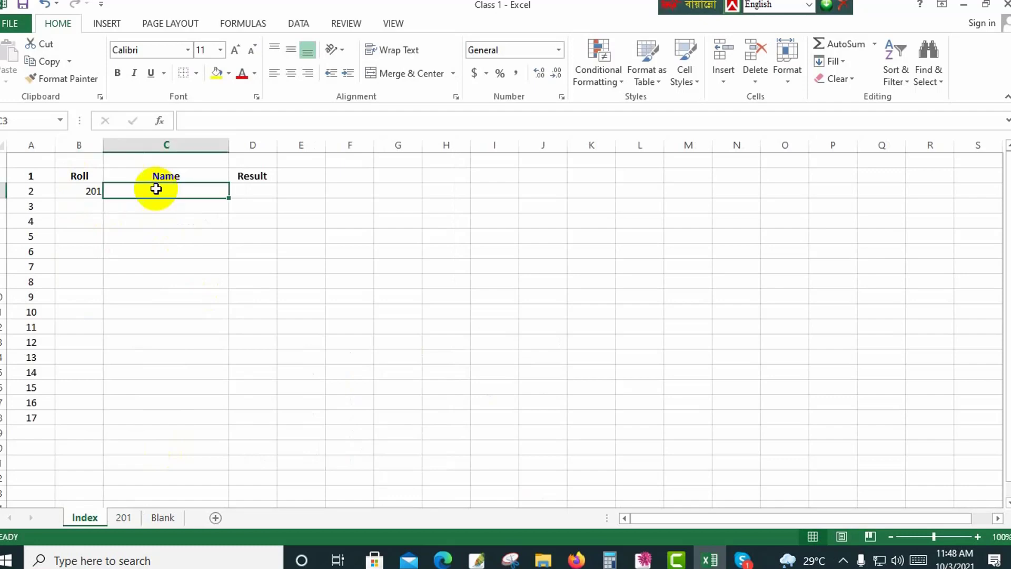
{"action": "type", "text": "="}
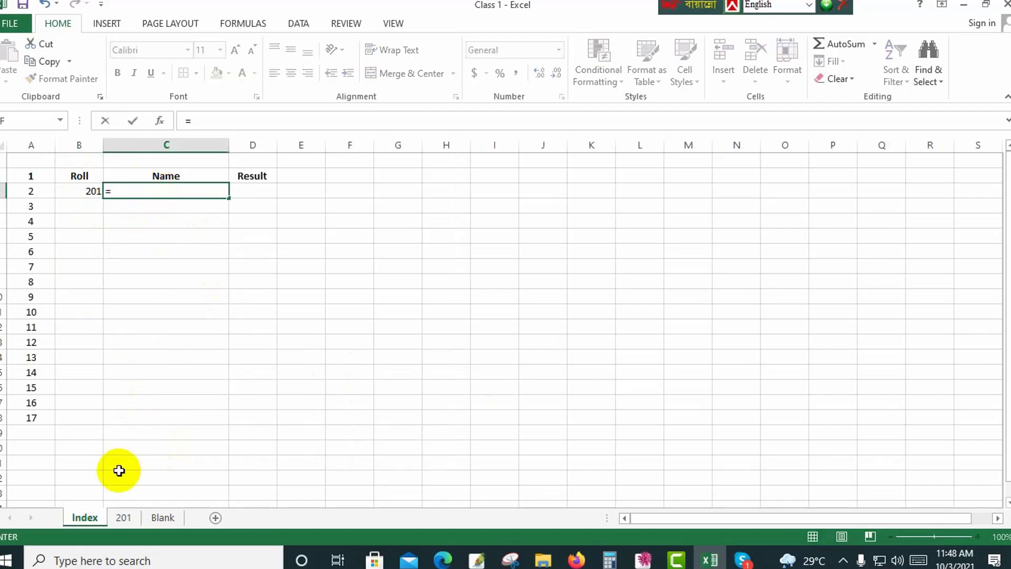
{"action": "left_click", "coordinate": [129, 518]}
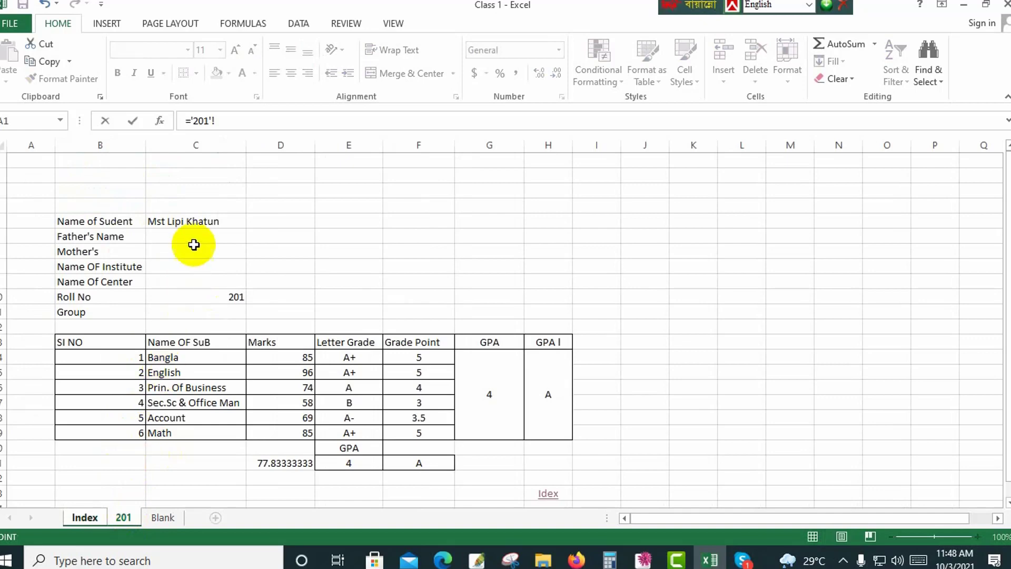
{"action": "left_click", "coordinate": [199, 222]}
{"action": "key", "text": "Return"}
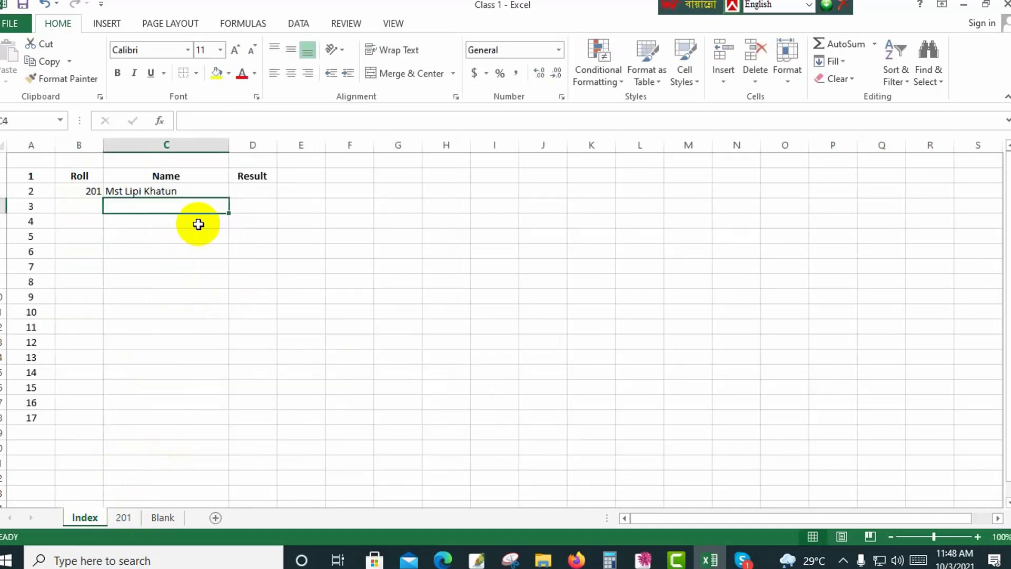
Link the Result cell D3 on the Index sheet to the overall grade point with ='201'!E21.
{"action": "left_click", "coordinate": [259, 194]}
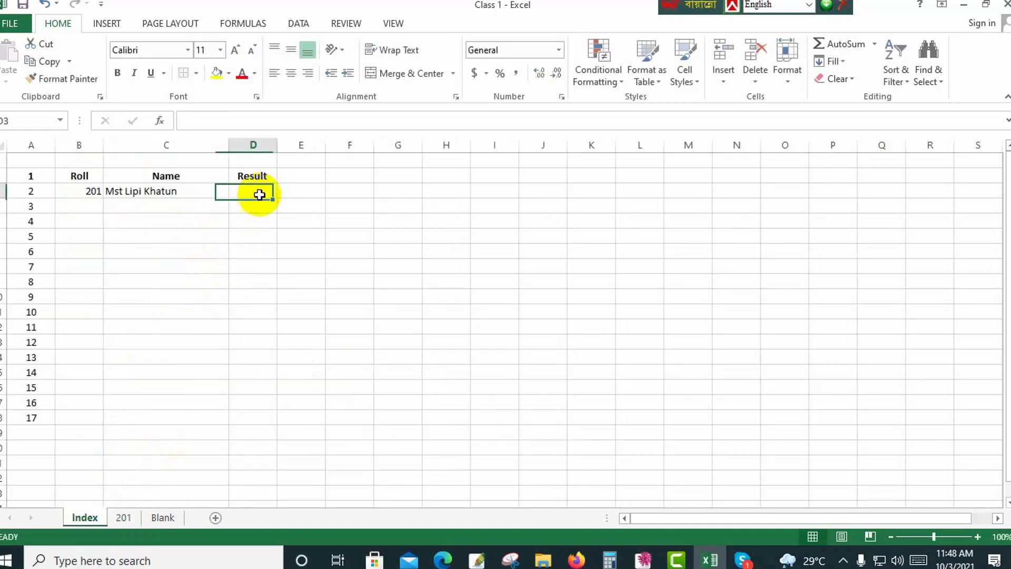
{"action": "type", "text": "="}
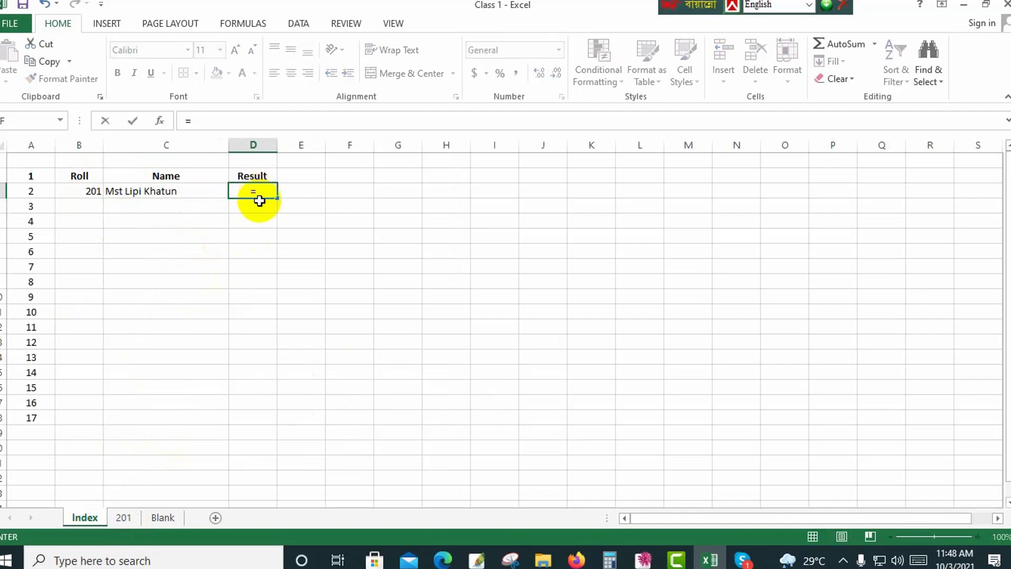
{"action": "left_click", "coordinate": [133, 522]}
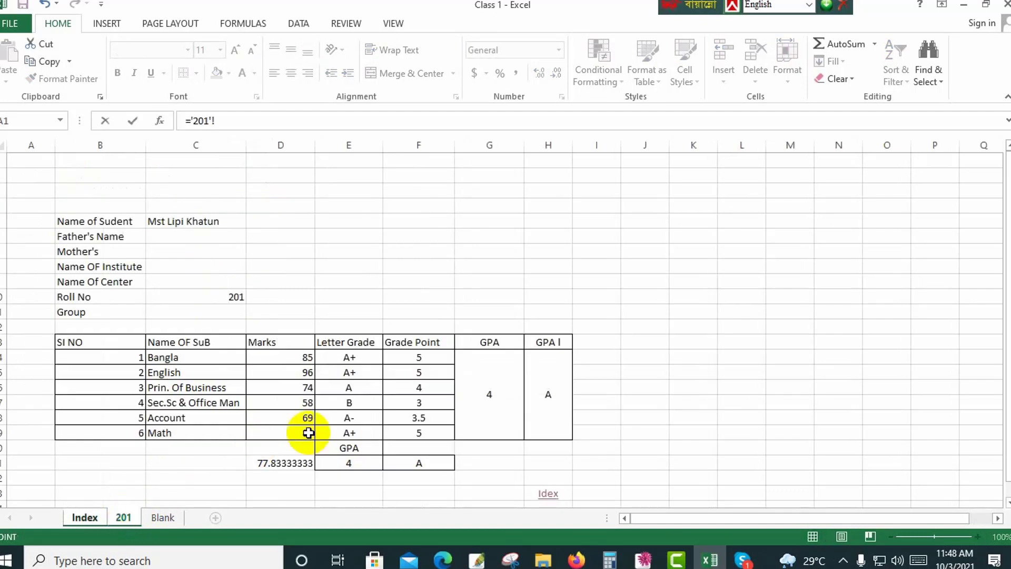
{"action": "left_click", "coordinate": [371, 466]}
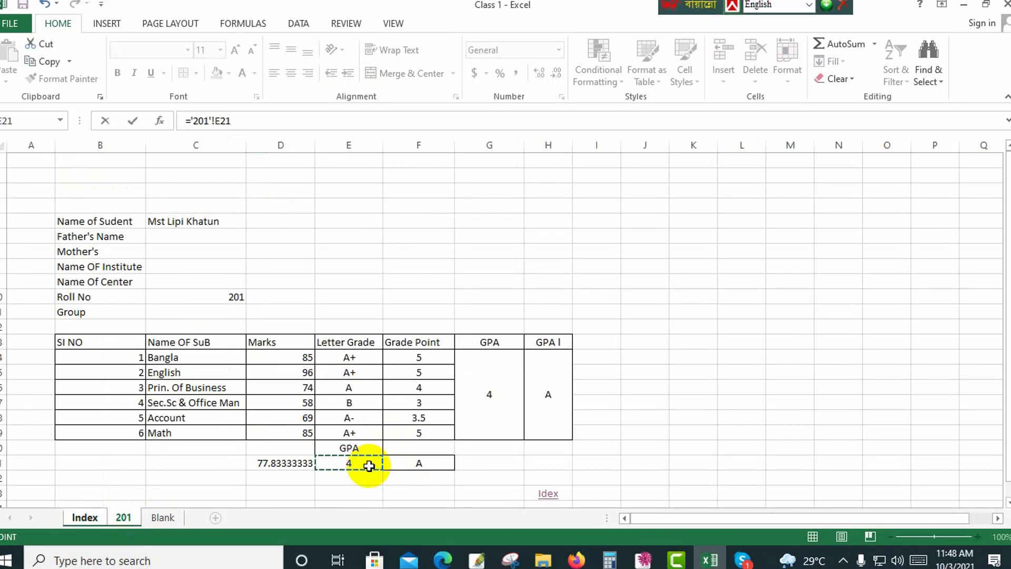
{"action": "key", "text": "Return"}
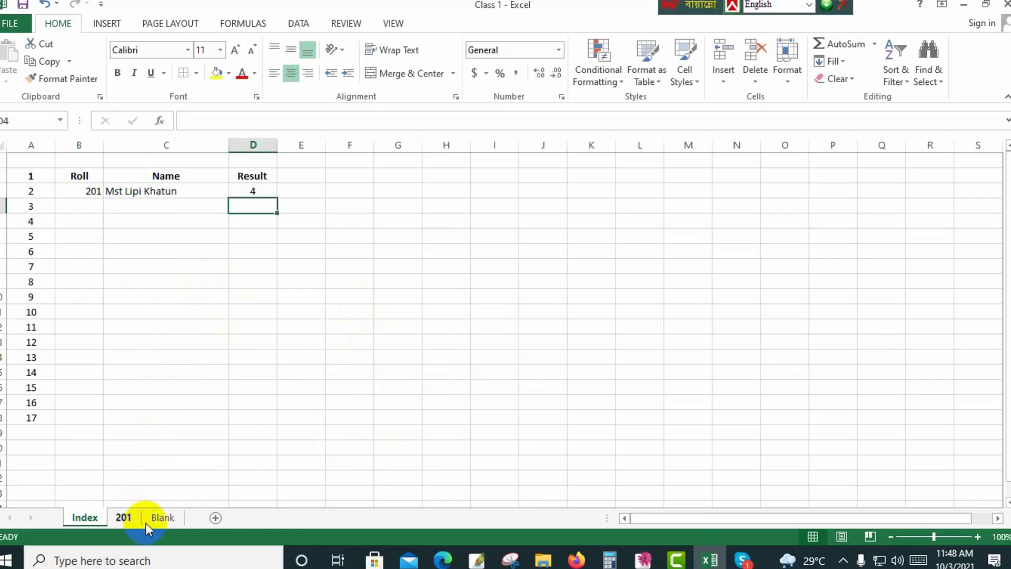
Create a copy of the Blank sheet within Class 1.xlsx, placed before the Blank sheet.
{"action": "left_click", "coordinate": [163, 518]}
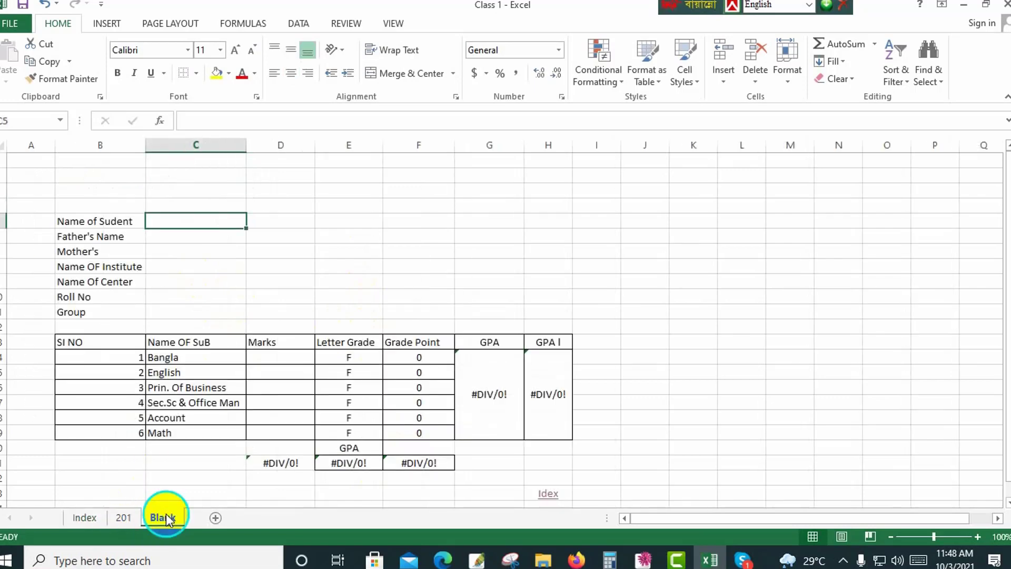
{"action": "right_click", "coordinate": [165, 514]}
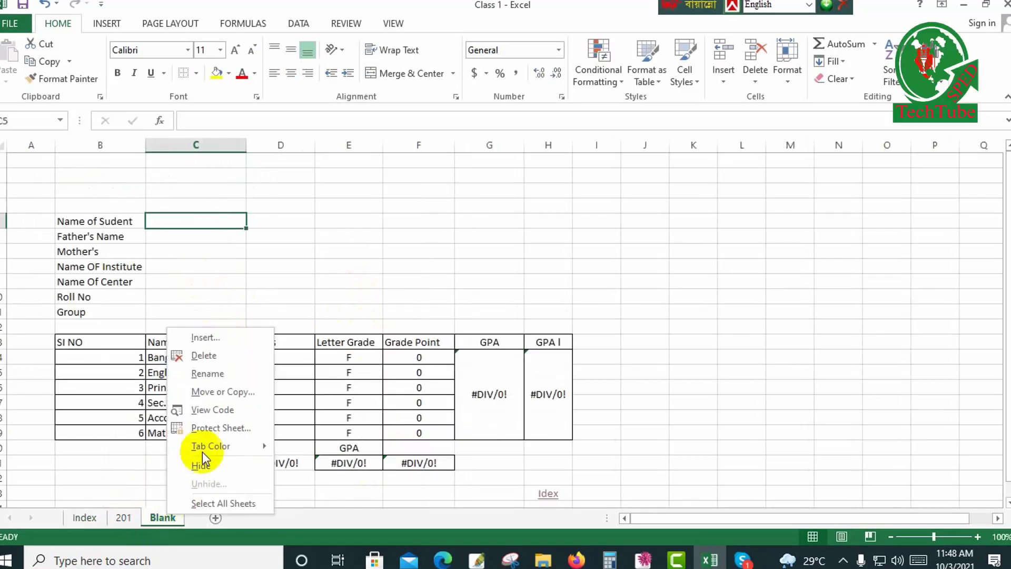
{"action": "left_click", "coordinate": [212, 393]}
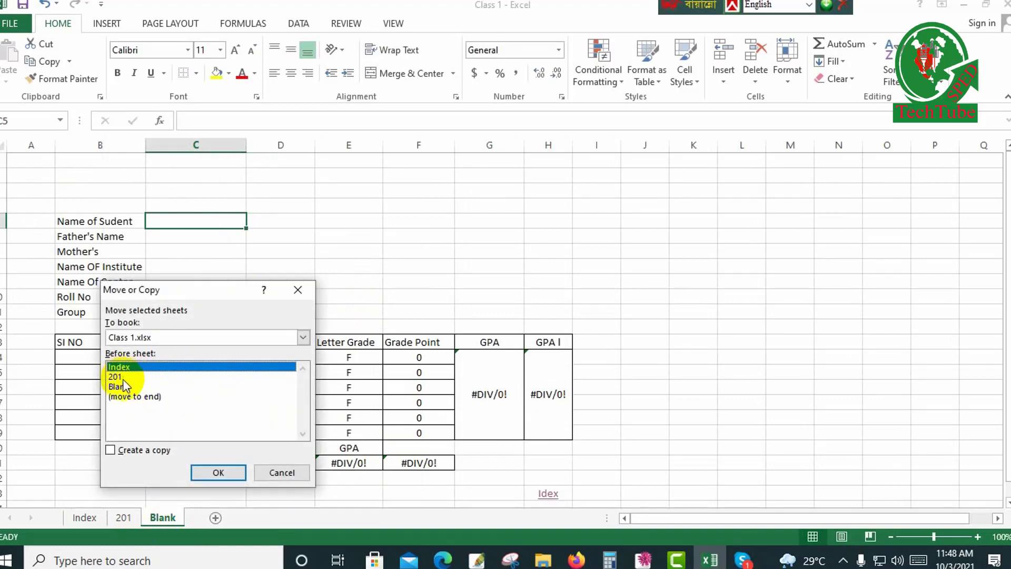
{"action": "left_click", "coordinate": [122, 387]}
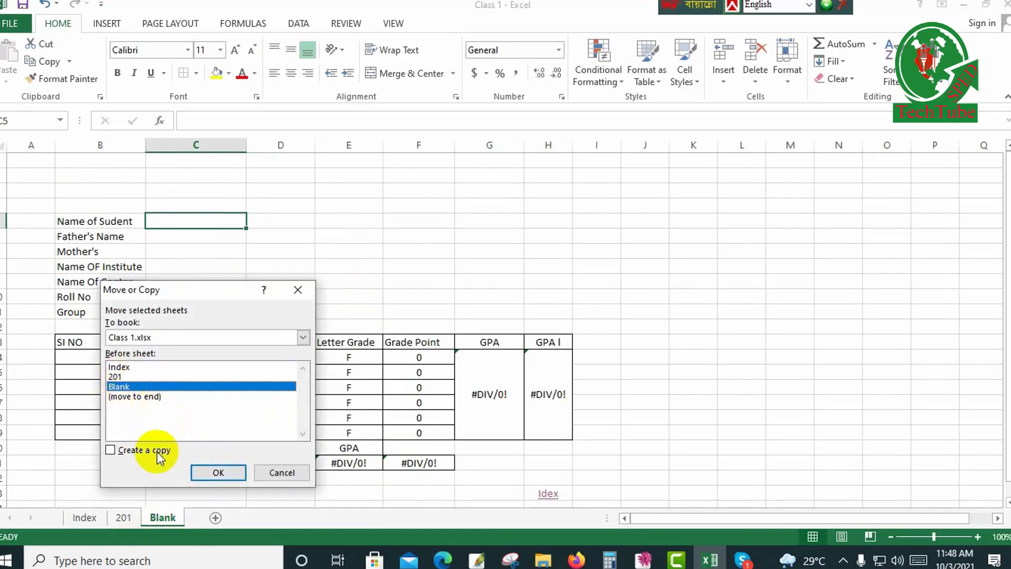
{"action": "left_click", "coordinate": [111, 450]}
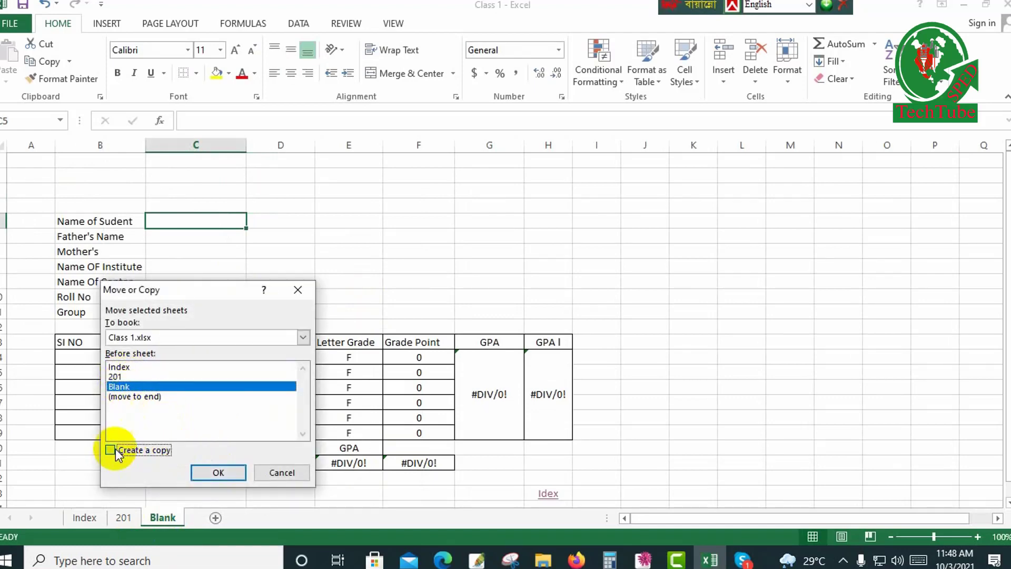
{"action": "left_click", "coordinate": [230, 470]}
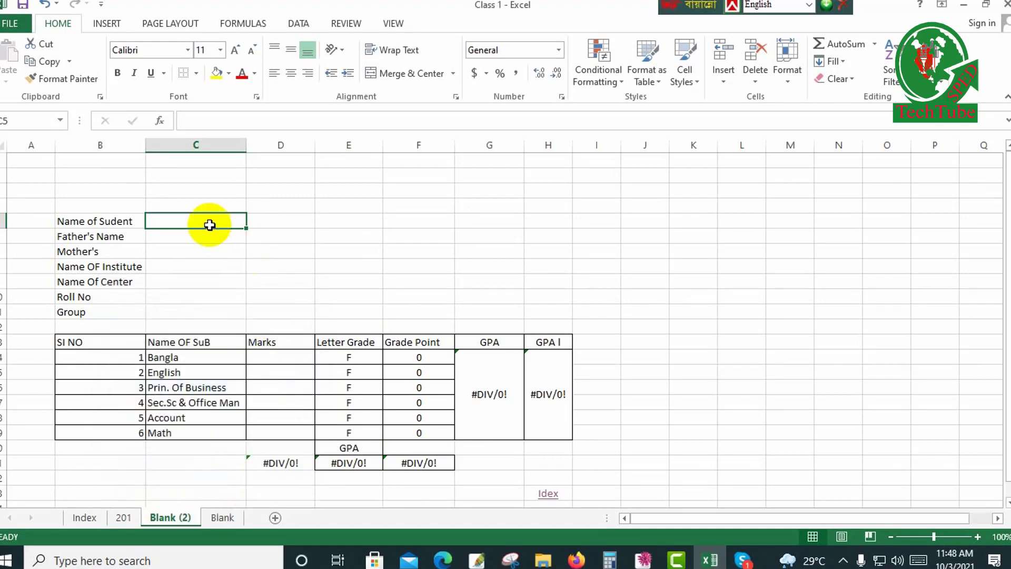
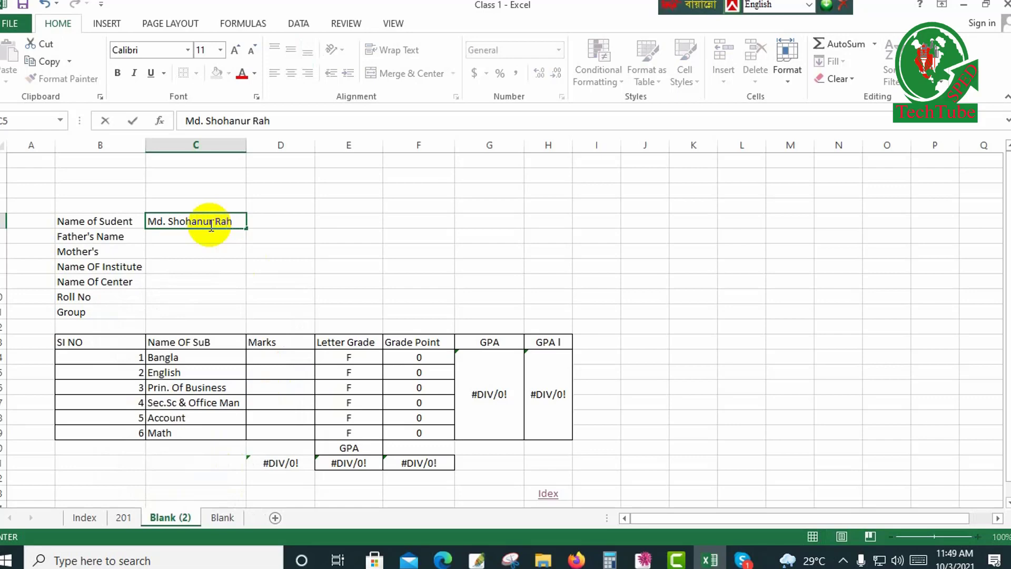
Fill in the student's full name in C5 and roll number 202 in C10 on the Blank (2) sheet.
{"action": "left_click", "coordinate": [176, 298]}
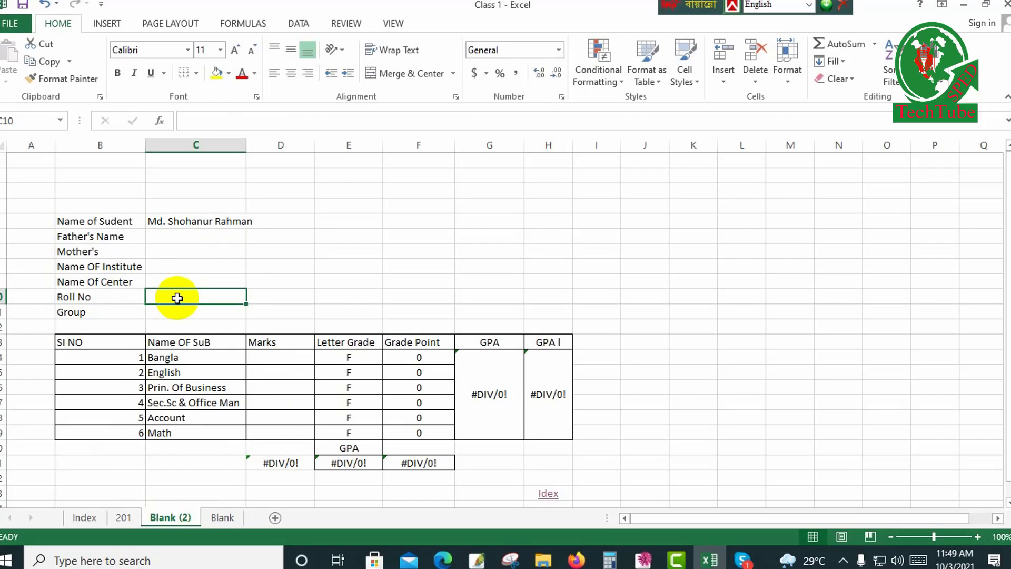
{"action": "type", "text": "202"}
Enter the marks 98, 63, 87, 95, 75 and 95 for the six subjects from Bangla to Math in D14:D19.
{"action": "left_click", "coordinate": [269, 354]}
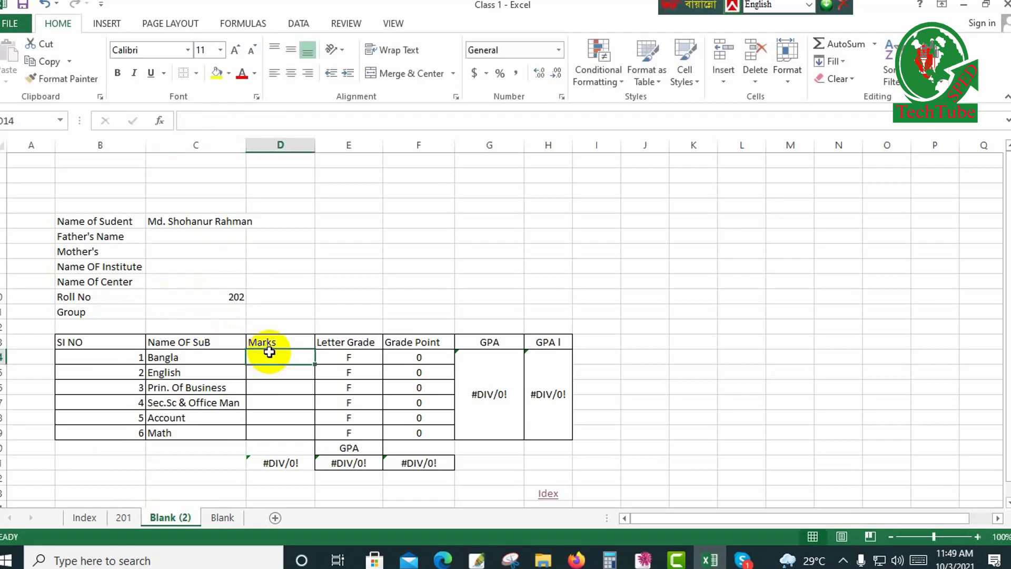
{"action": "type", "text": "2"}
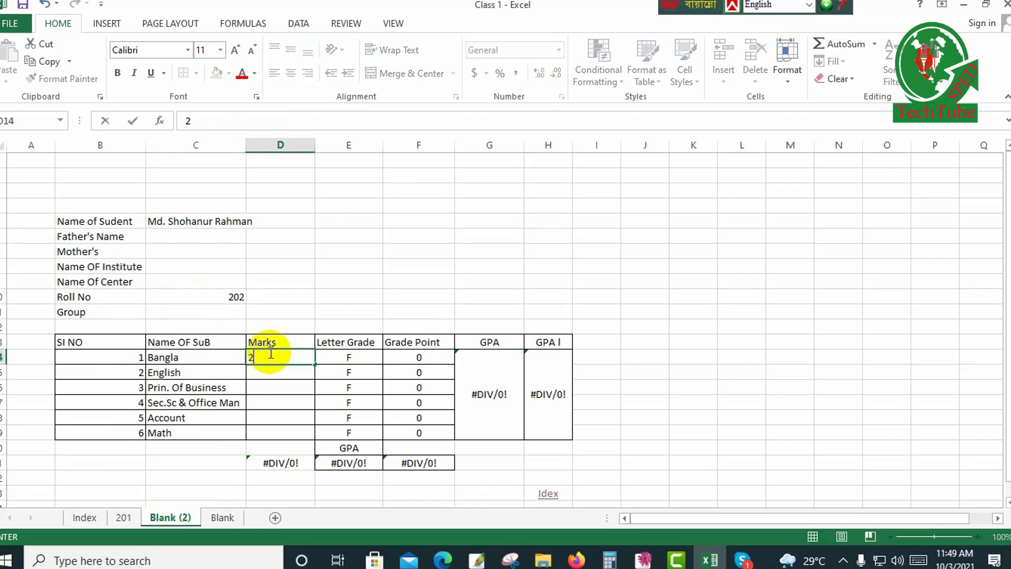
{"action": "type", "text": "8"}
{"action": "key", "text": "Return"}
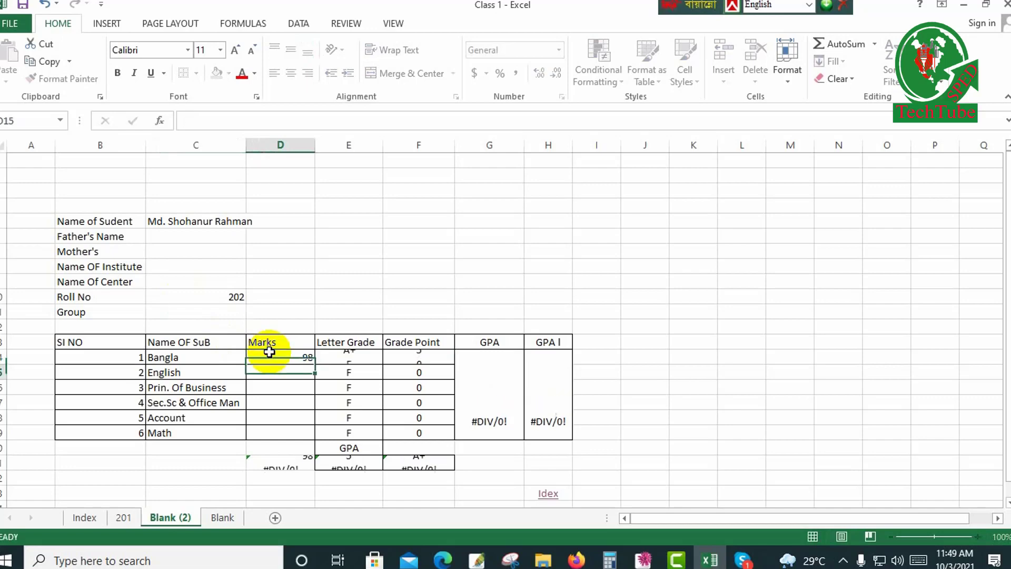
{"action": "type", "text": "63"}
{"action": "key", "text": "Return"}
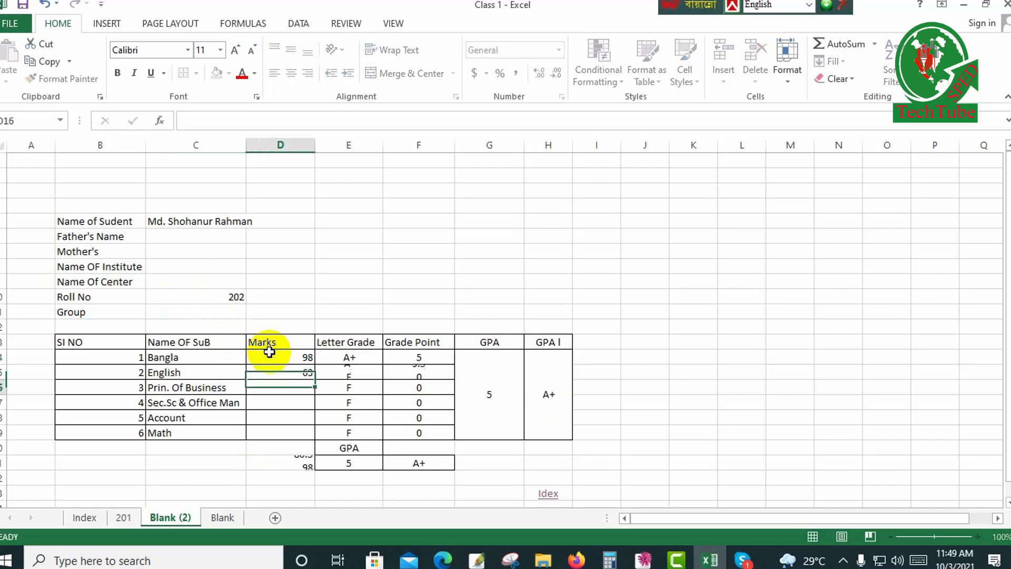
{"action": "type", "text": "87"}
{"action": "key", "text": "Return"}
{"action": "type", "text": "95"}
{"action": "key", "text": "Return"}
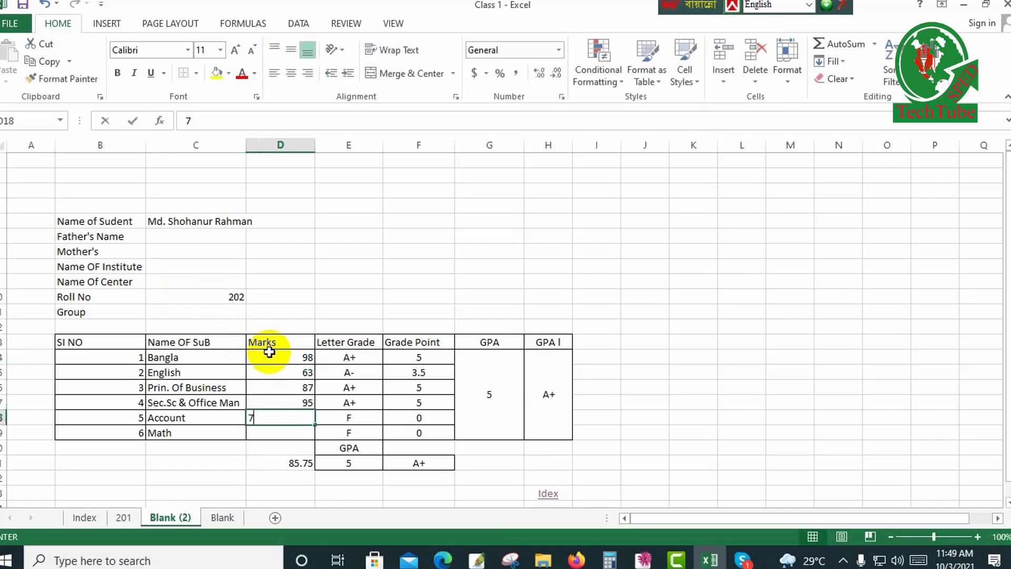
{"action": "type", "text": "75"}
{"action": "key", "text": "Return"}
{"action": "type", "text": "95"}
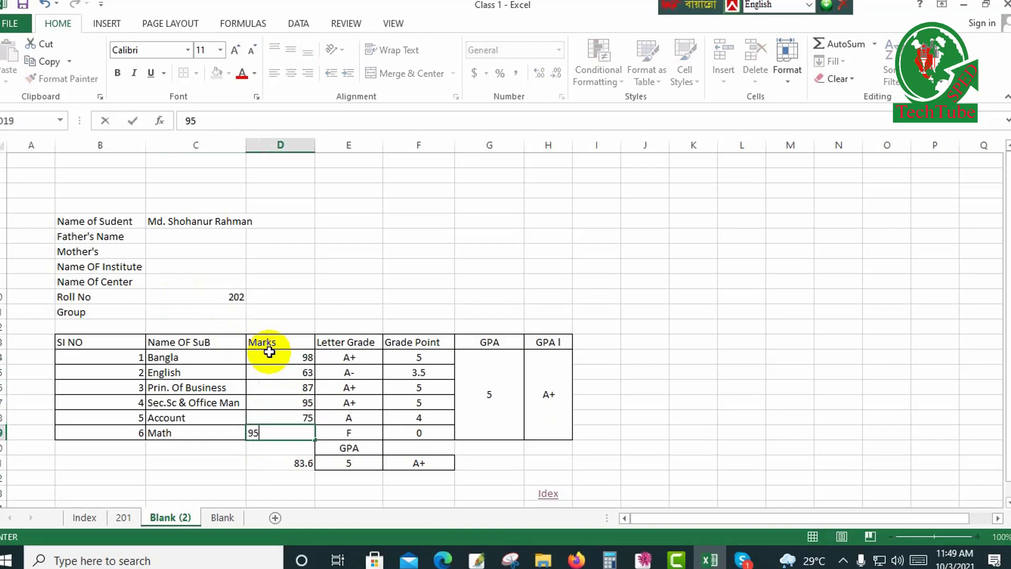
{"action": "key", "text": "Return"}
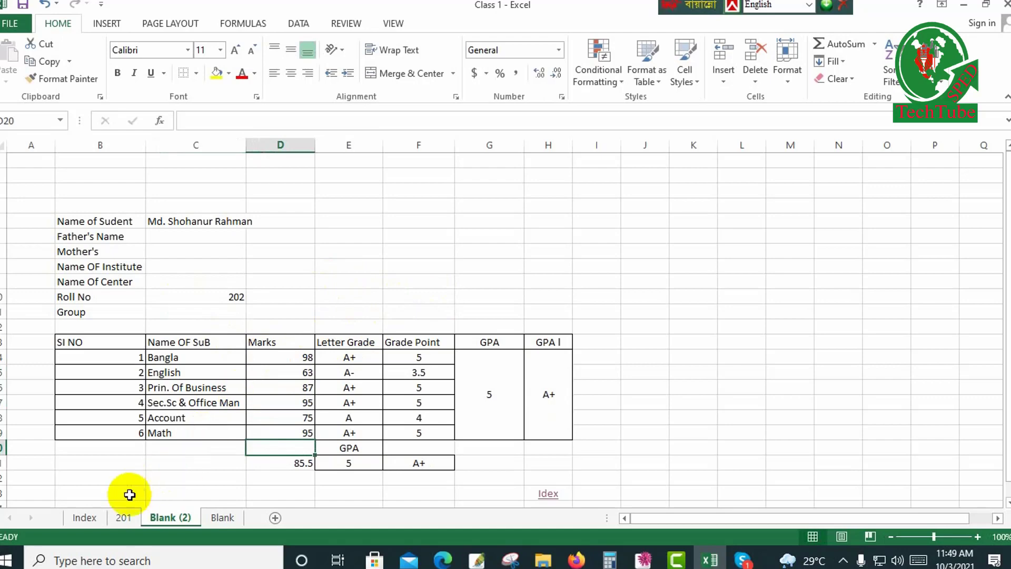
Rename the Blank (2) sheet as 202.
{"action": "right_click", "coordinate": [184, 520]}
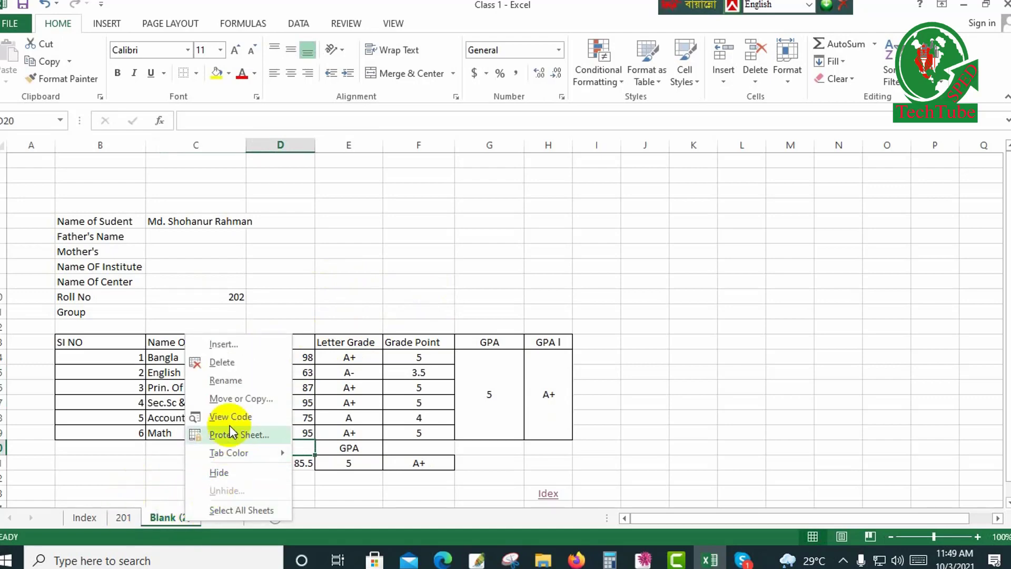
{"action": "left_click", "coordinate": [231, 382]}
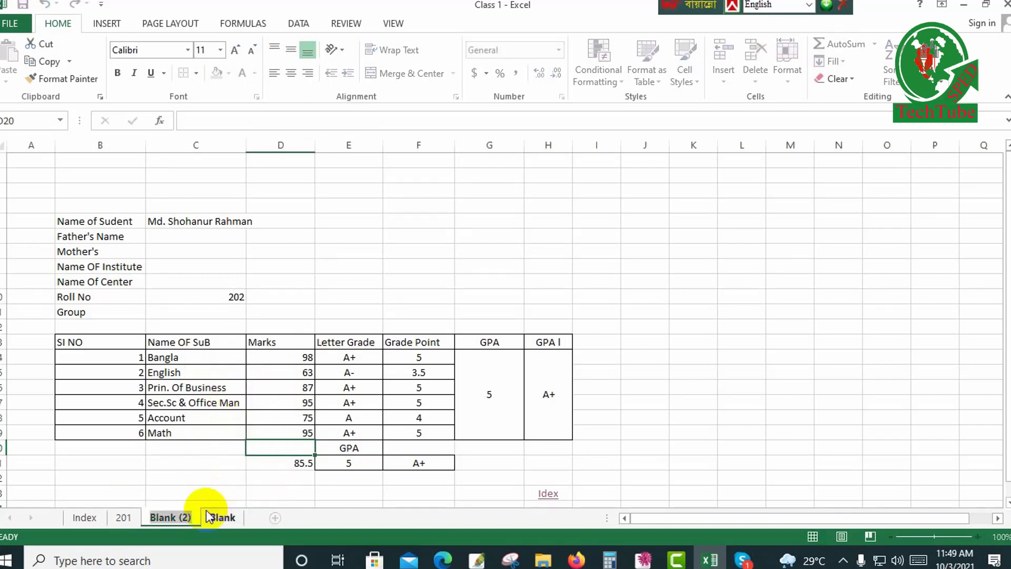
{"action": "type", "text": "202"}
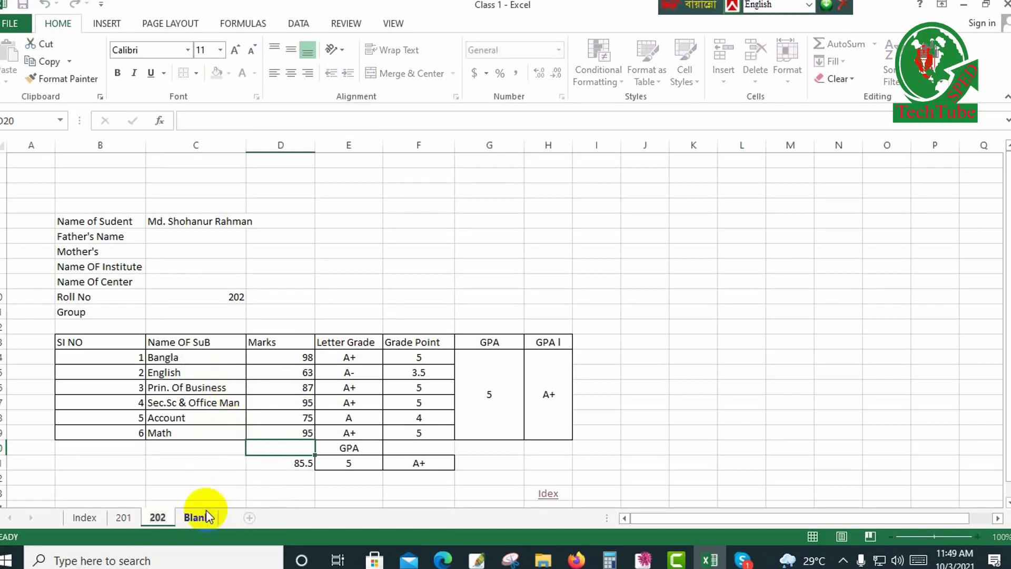
{"action": "left_click", "coordinate": [207, 464]}
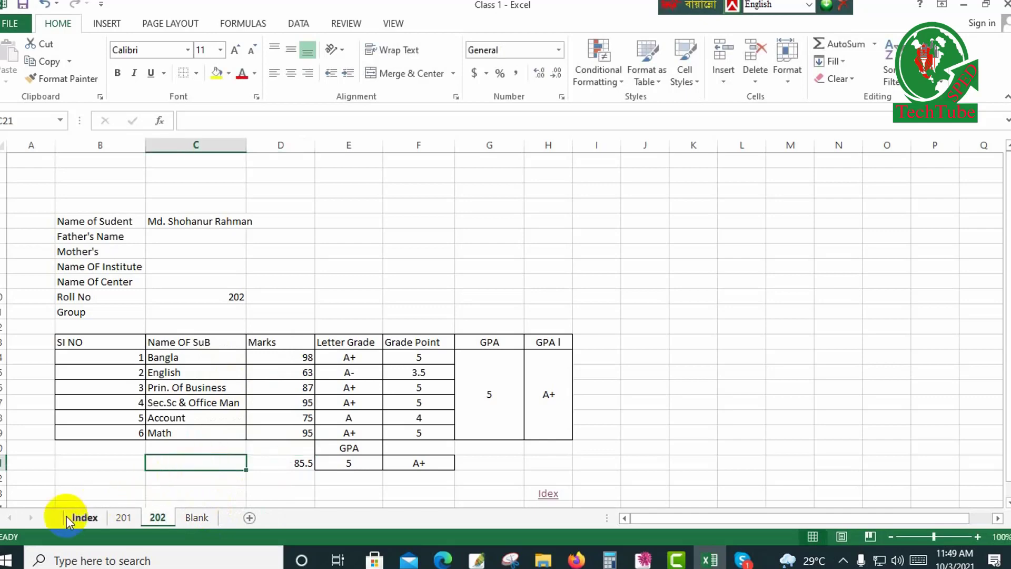
Follow the Idex link to the Index sheet and copy the Roll formula from B3 into B4.
{"action": "left_click", "coordinate": [550, 491]}
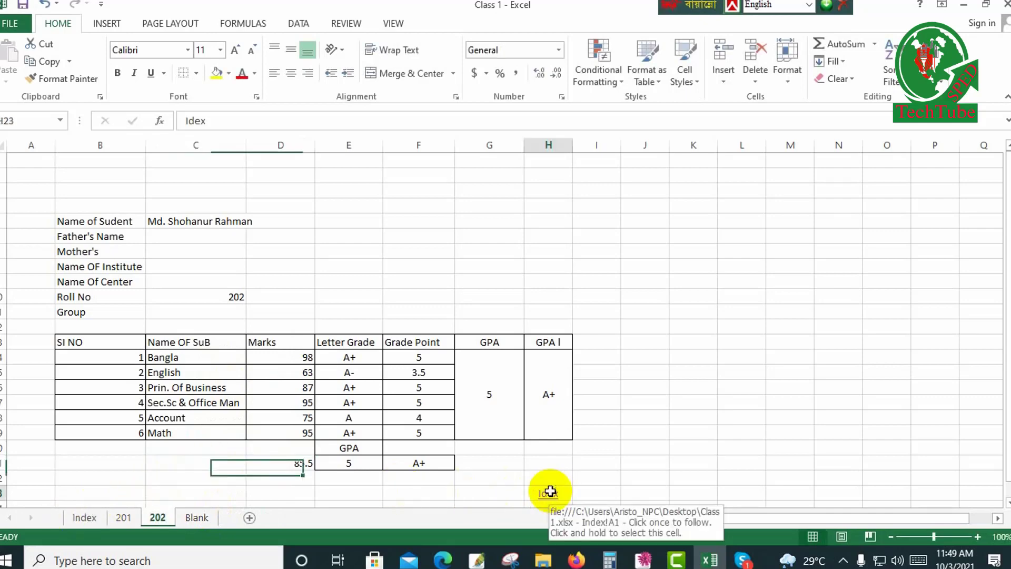
{"action": "left_click", "coordinate": [550, 490]}
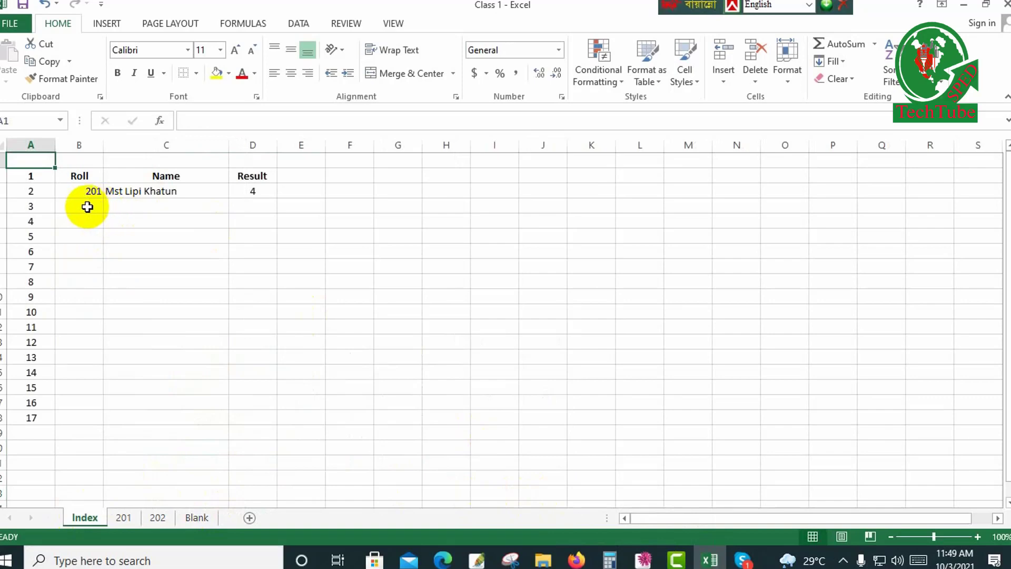
{"action": "left_click", "coordinate": [87, 206]}
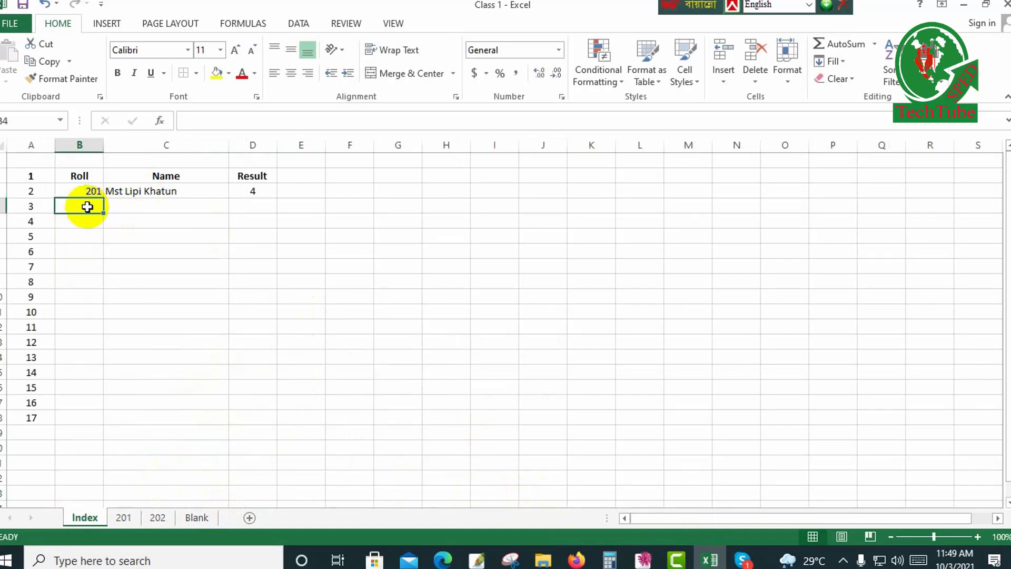
{"action": "left_click", "coordinate": [86, 192]}
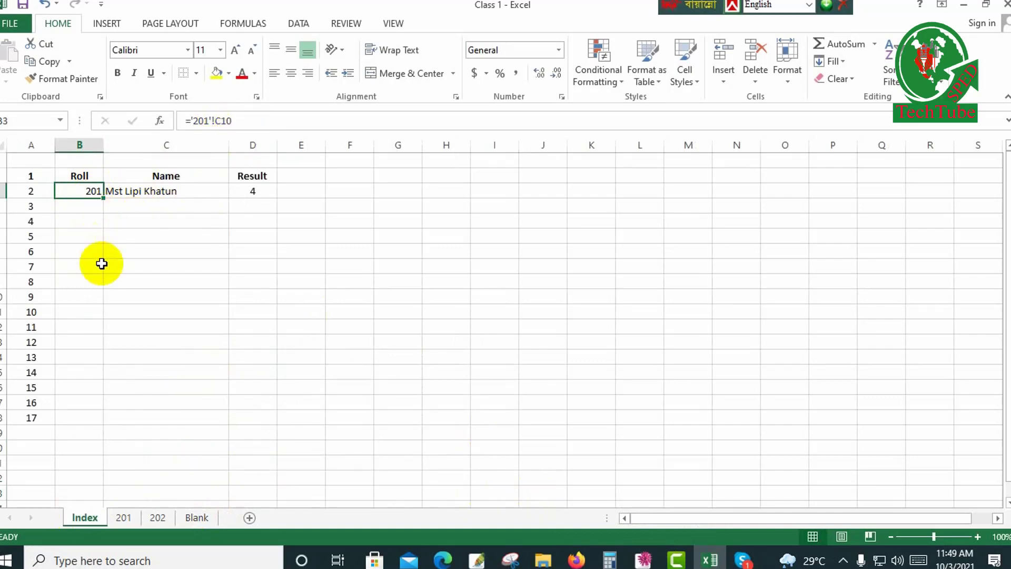
{"action": "key", "text": "ctrl+c"}
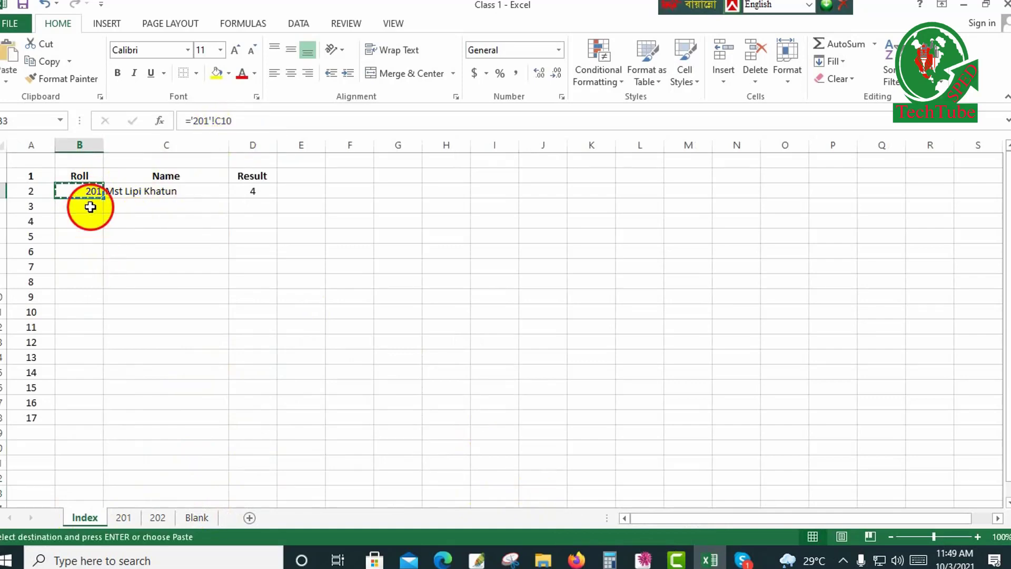
{"action": "left_click", "coordinate": [90, 207]}
{"action": "right_click", "coordinate": [90, 207]}
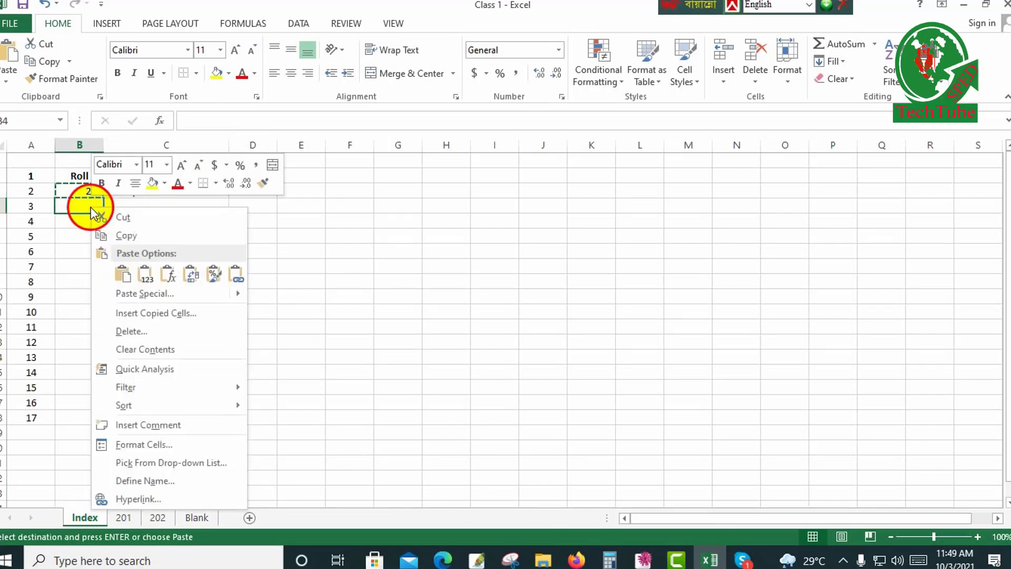
{"action": "left_click", "coordinate": [90, 207]}
{"action": "key", "text": "ctrl+v"}
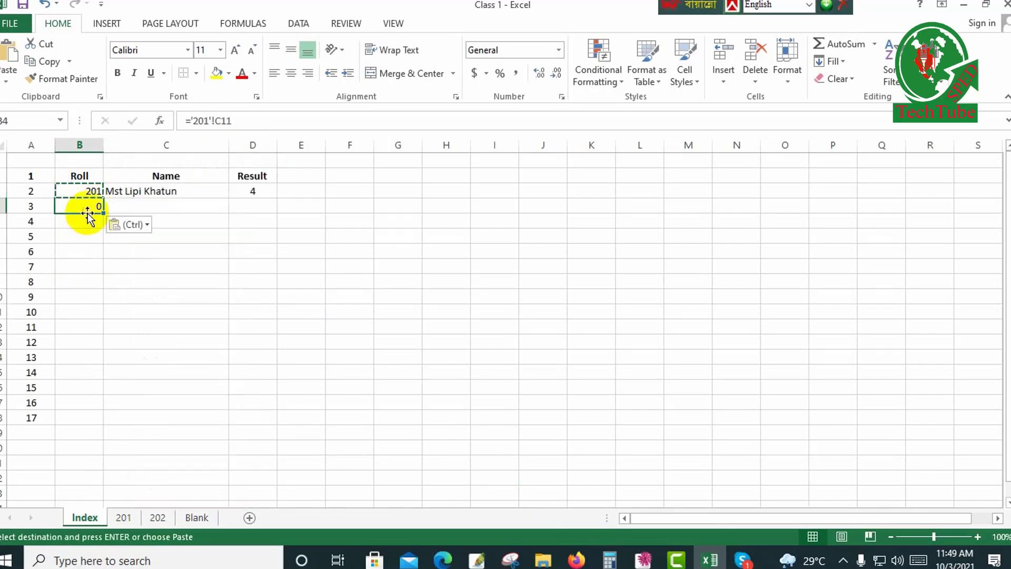
Edit the Roll formula in B4 to reference the roll number in C10 of sheet 202.
{"action": "left_click", "coordinate": [209, 122]}
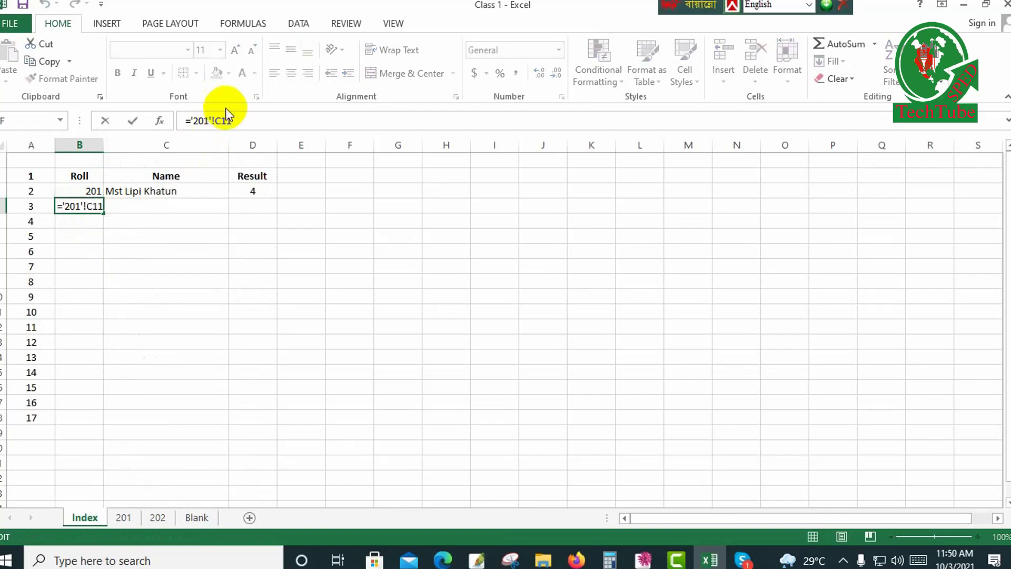
{"action": "key", "text": "BackSpace"}
{"action": "type", "text": "2"}
{"action": "key", "text": "Return"}
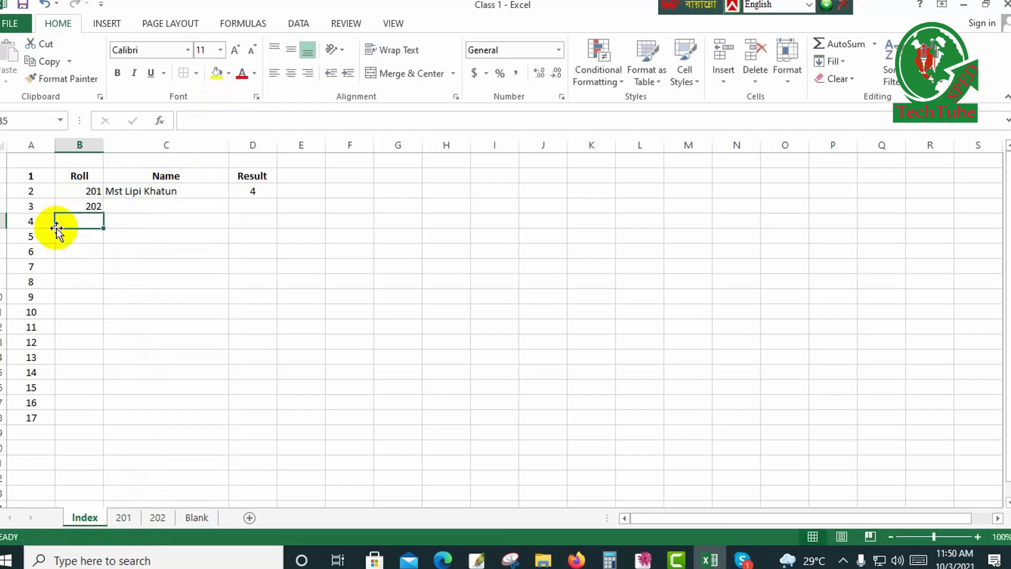
Copy the Name formula from C3 into C4 on the Index sheet.
{"action": "left_click", "coordinate": [189, 195]}
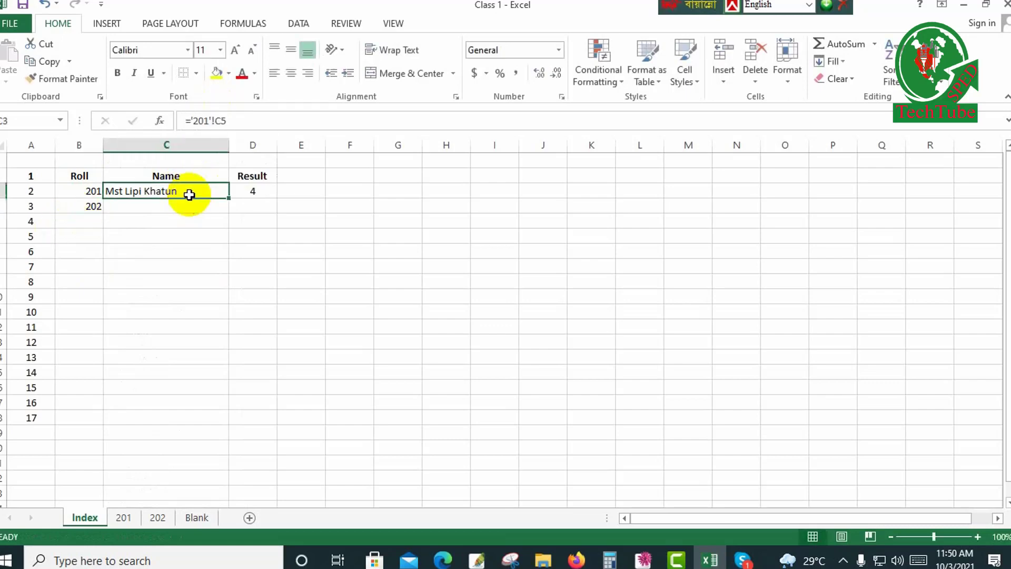
{"action": "key", "text": "ctrl+c"}
{"action": "key", "text": "Down"}
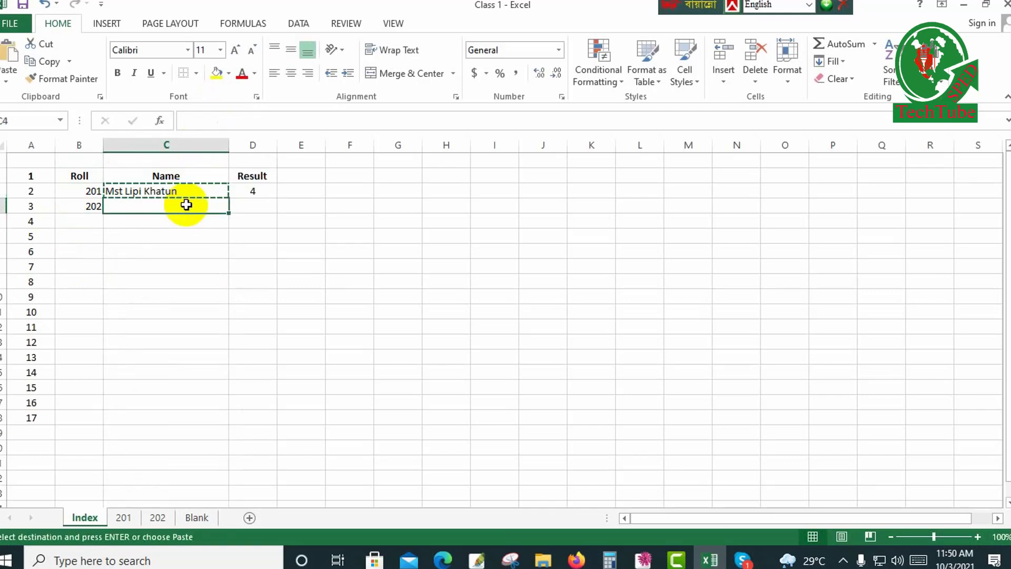
{"action": "left_click", "coordinate": [194, 188]}
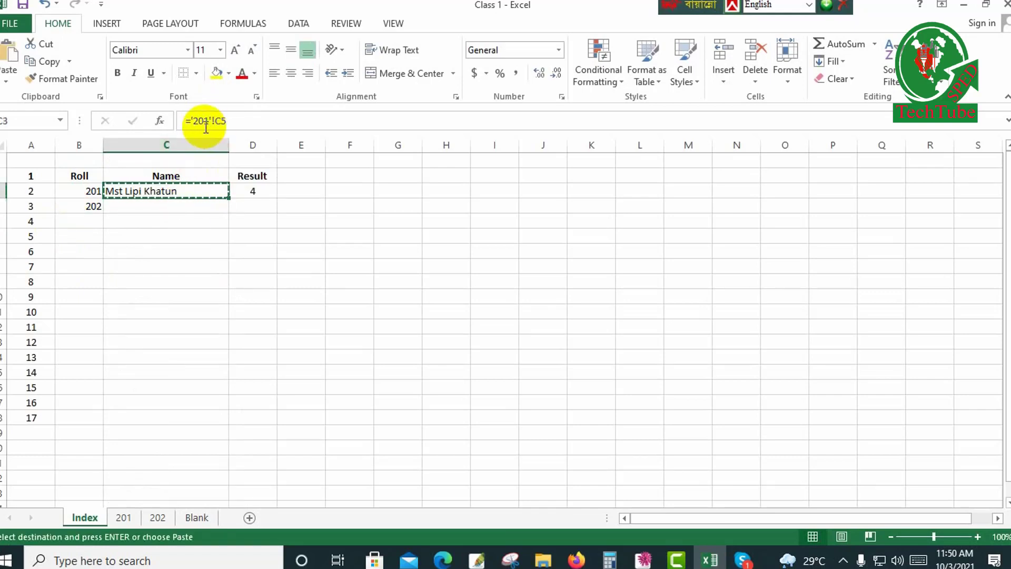
{"action": "left_click", "coordinate": [187, 201]}
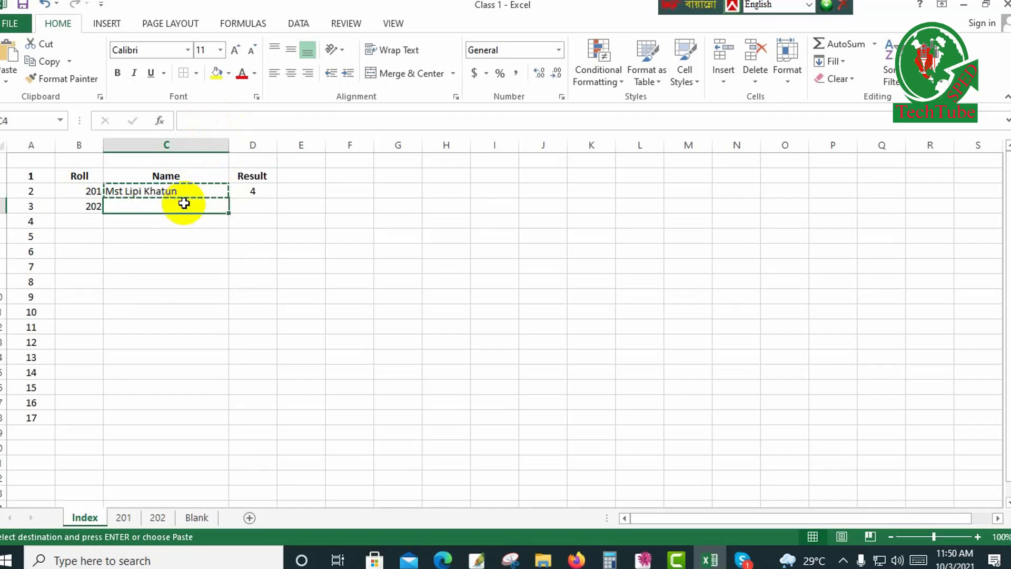
{"action": "key", "text": "ctrl+v"}
{"action": "key", "text": "ctrl"}
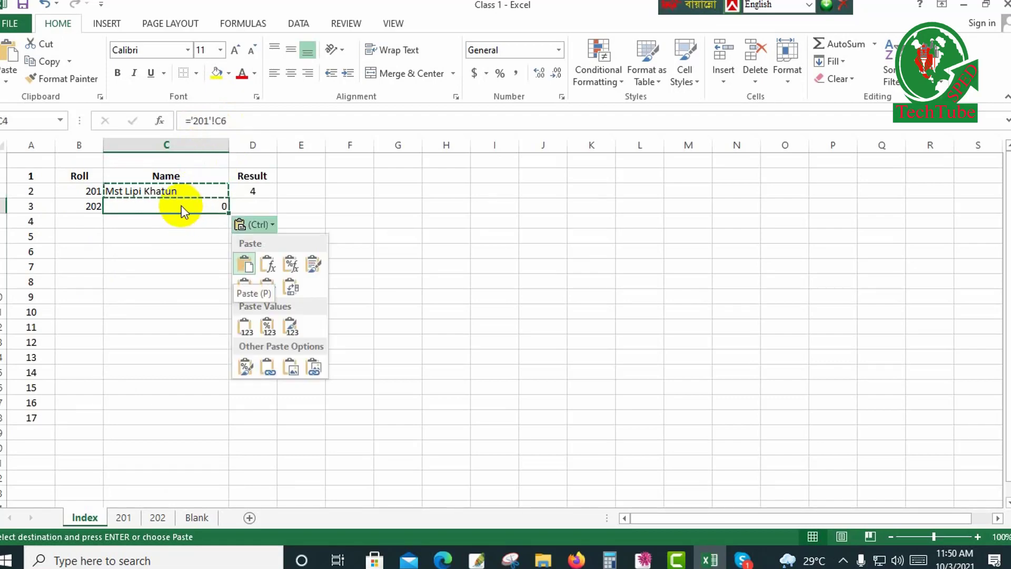
Change the Name formula in C4 to ='202'!C5.
{"action": "left_click", "coordinate": [207, 122]}
{"action": "left_click", "coordinate": [207, 122]}
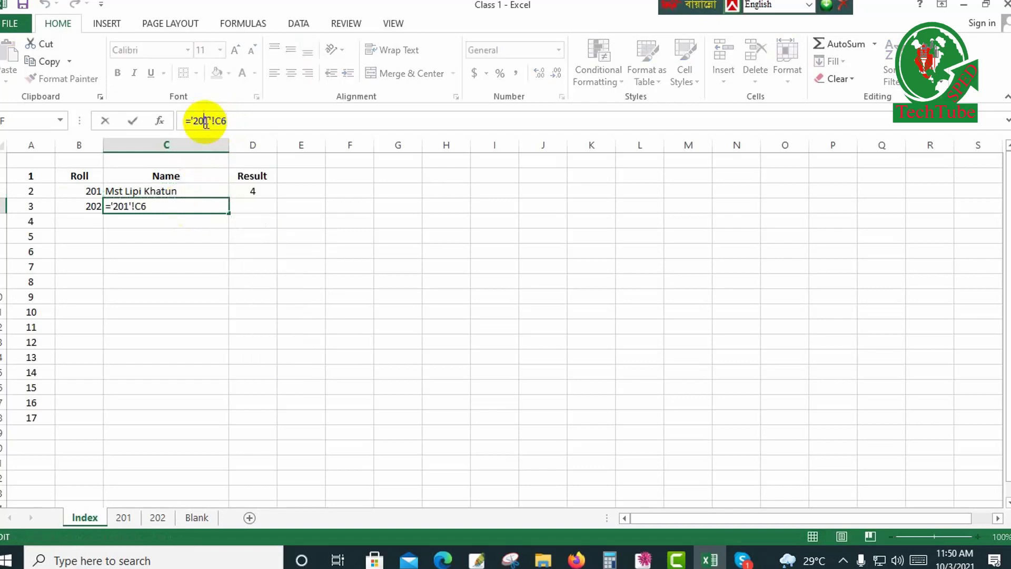
{"action": "key", "text": "BackSpace"}
{"action": "type", "text": "2"}
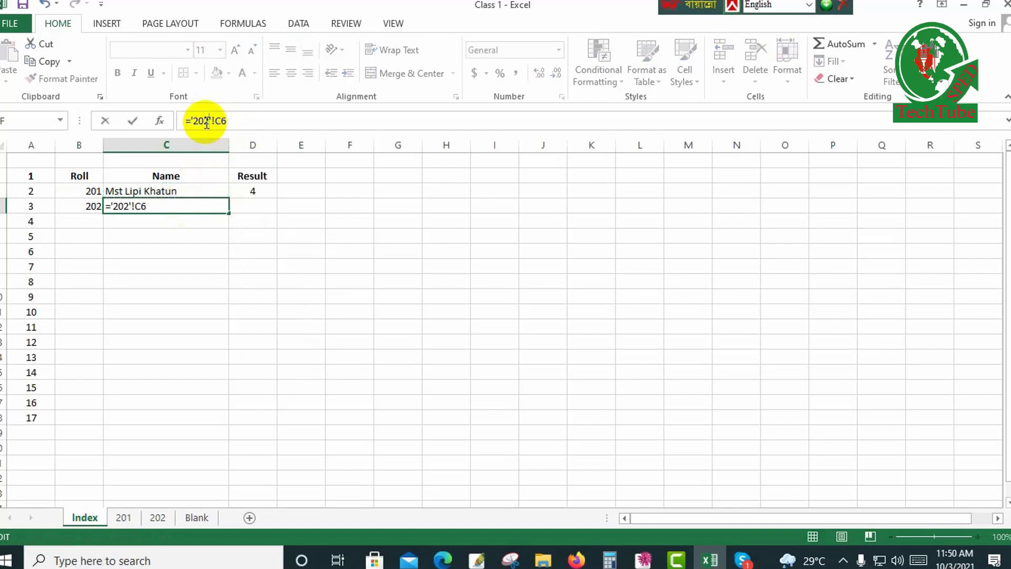
{"action": "left_click", "coordinate": [243, 122]}
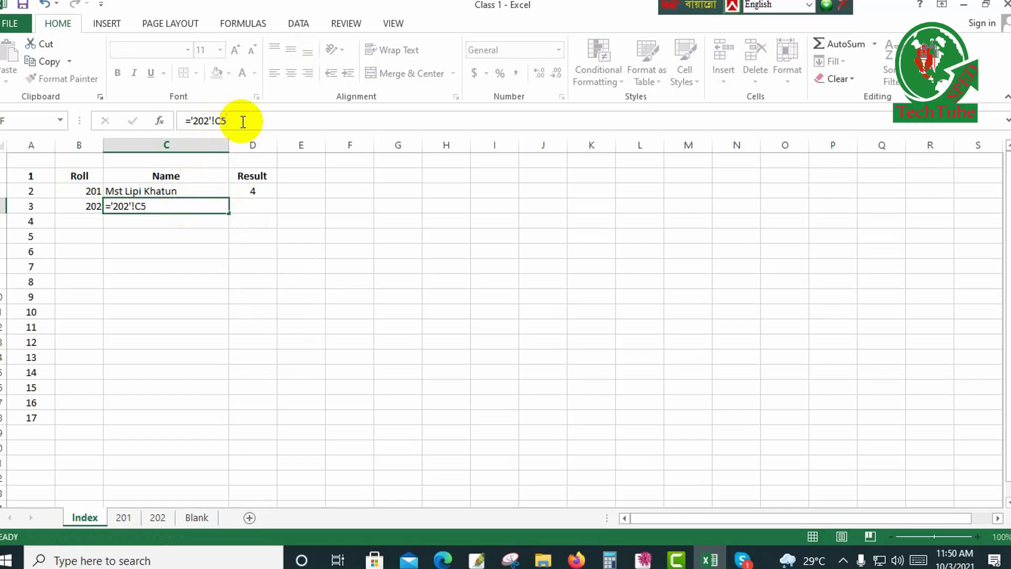
{"action": "key", "text": "Return"}
Copy the Result formula from D3 into D4 on the Index sheet.
{"action": "left_click", "coordinate": [269, 193]}
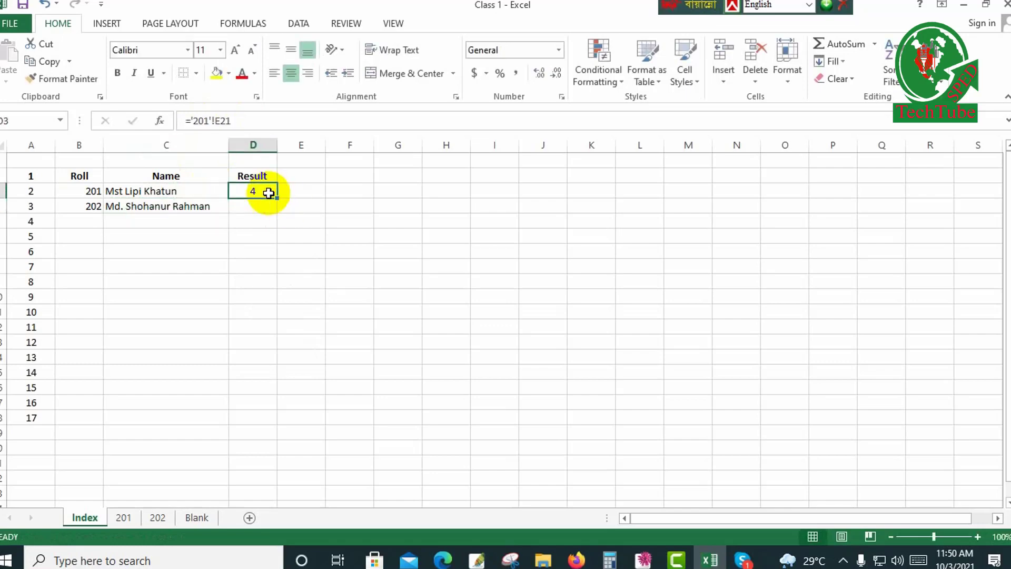
{"action": "key", "text": "ctrl+c"}
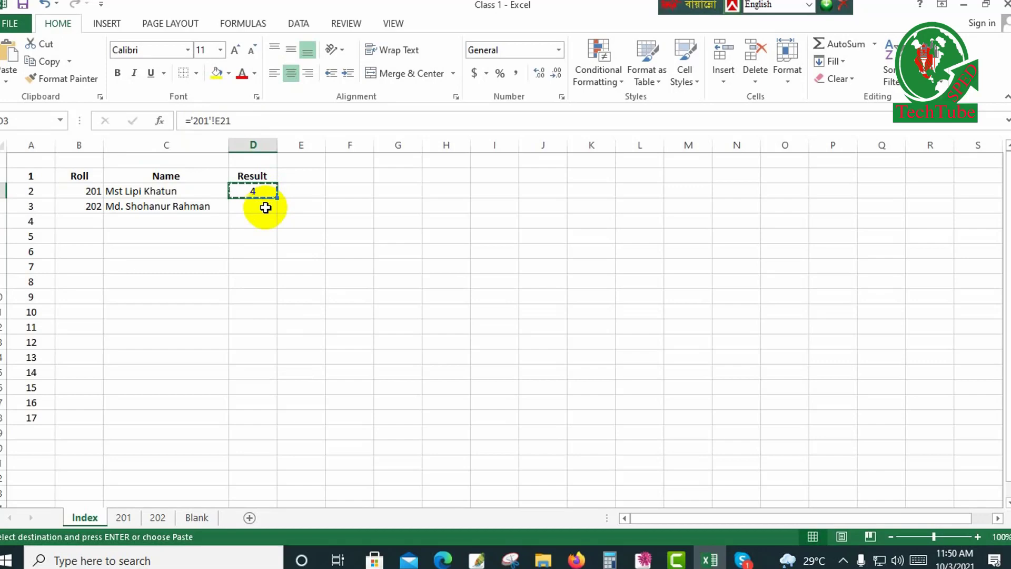
{"action": "left_click", "coordinate": [265, 207]}
{"action": "key", "text": "ctrl+v"}
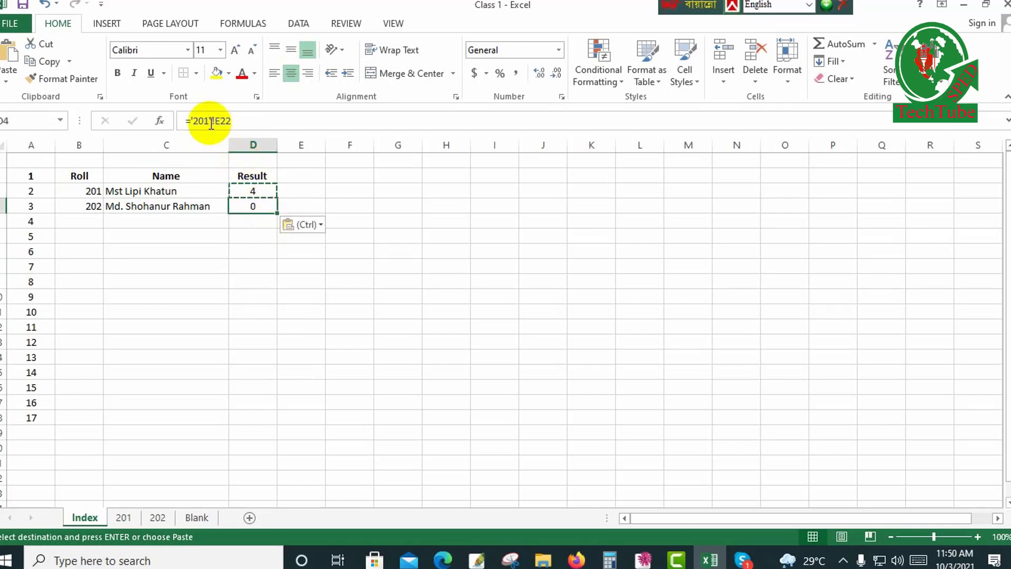
Change the Result formula in D4 to ='202'!E21.
{"action": "left_click", "coordinate": [243, 120]}
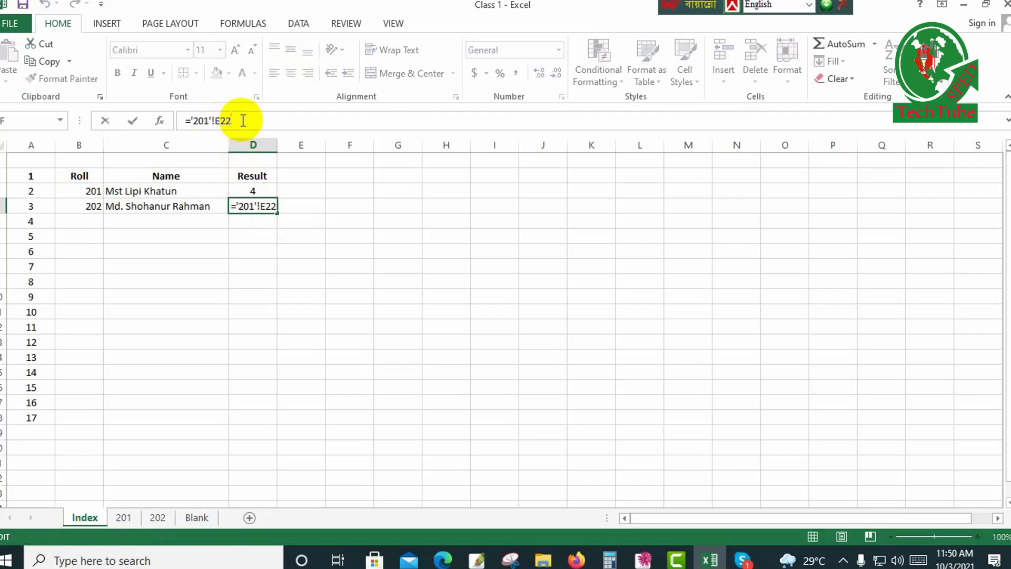
{"action": "key", "text": "BackSpace"}
{"action": "type", "text": "1"}
{"action": "key", "text": "Left"}
{"action": "key", "text": "Left"}
{"action": "key", "text": "Left"}
{"action": "key", "text": "Left"}
{"action": "key", "text": "Left"}
{"action": "key", "text": "BackSpace"}
{"action": "type", "text": "2"}
{"action": "key", "text": "Return"}
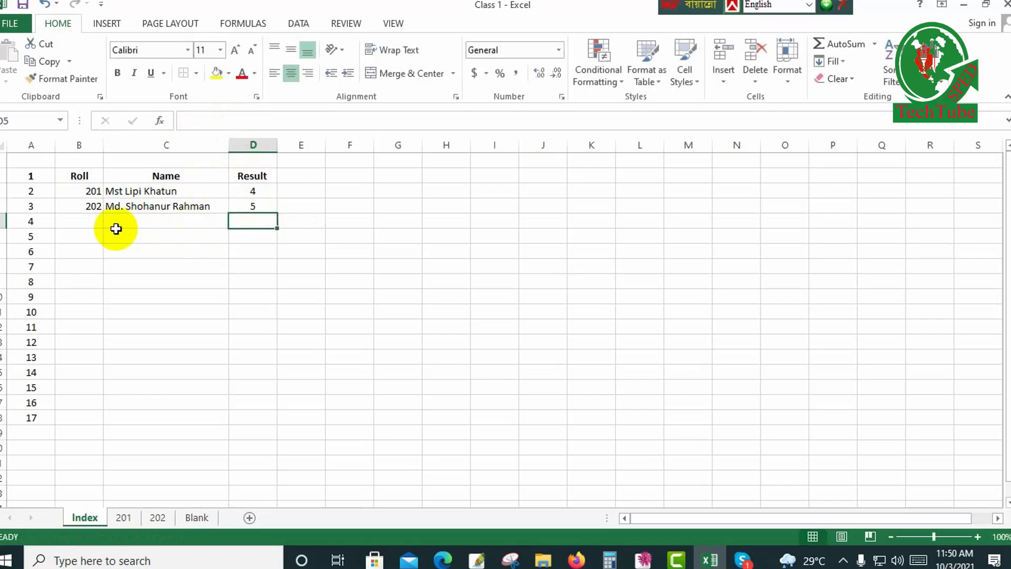
Create a copy of the Blank sheet within Class 1.xlsx, placed before the Blank sheet.
{"action": "left_click", "coordinate": [196, 522]}
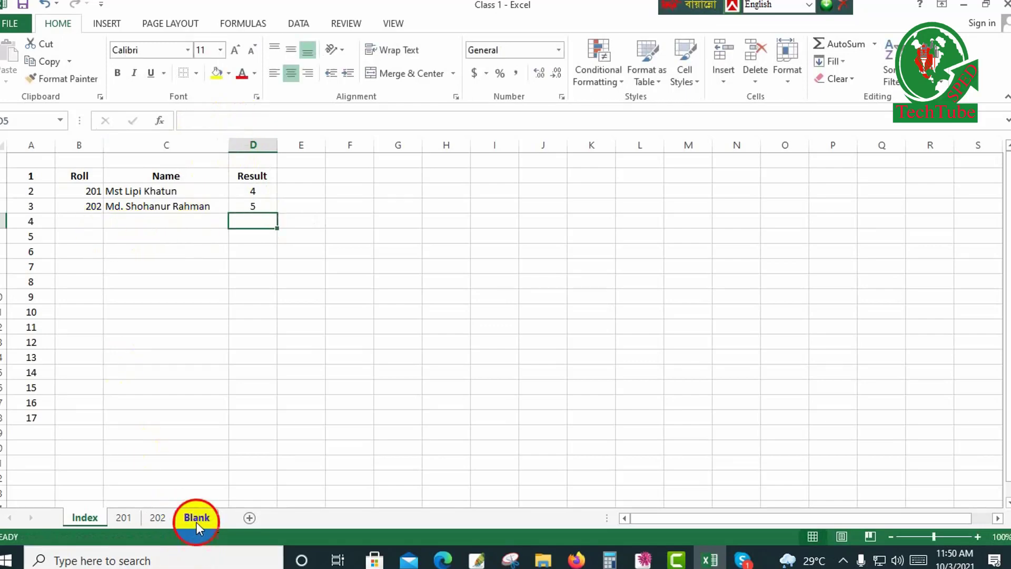
{"action": "right_click", "coordinate": [196, 521]}
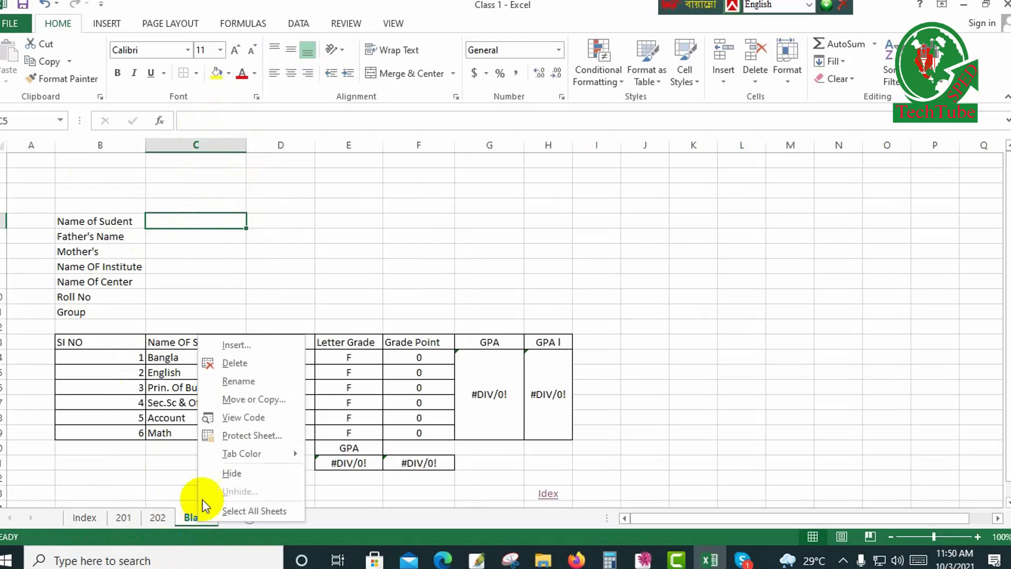
{"action": "left_click", "coordinate": [240, 402]}
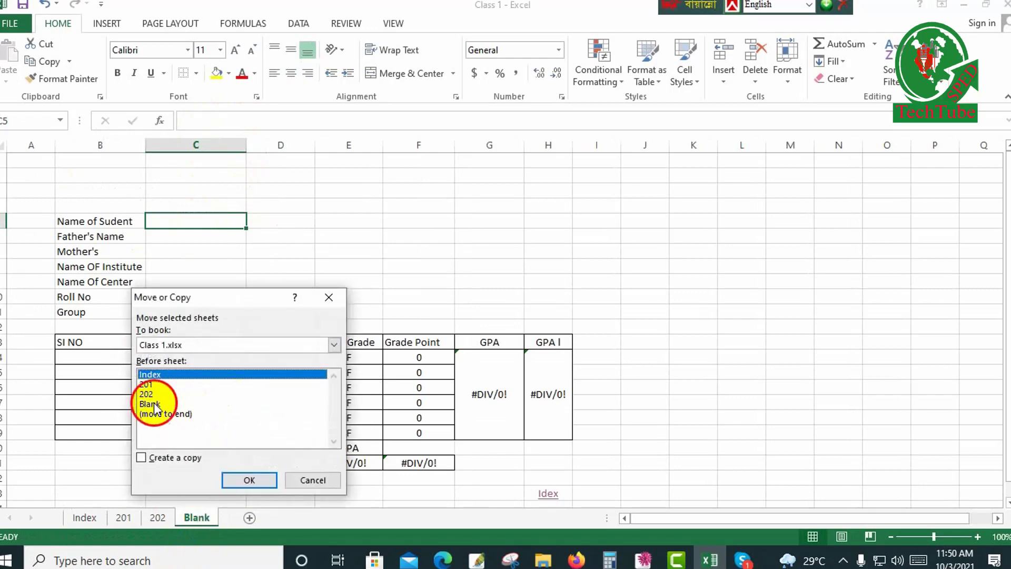
{"action": "left_click", "coordinate": [252, 403]}
{"action": "left_click", "coordinate": [161, 458]}
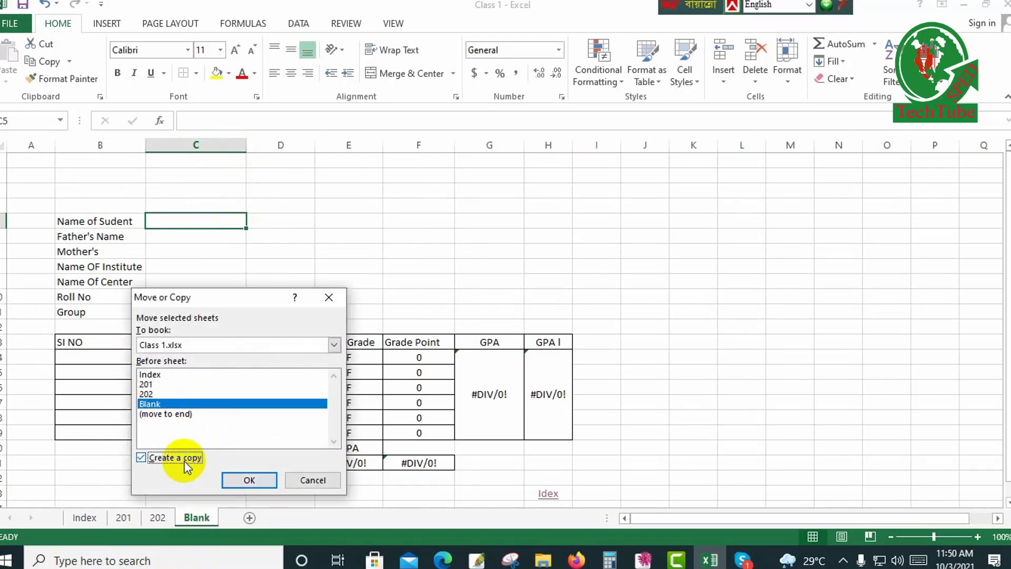
{"action": "left_click", "coordinate": [249, 480]}
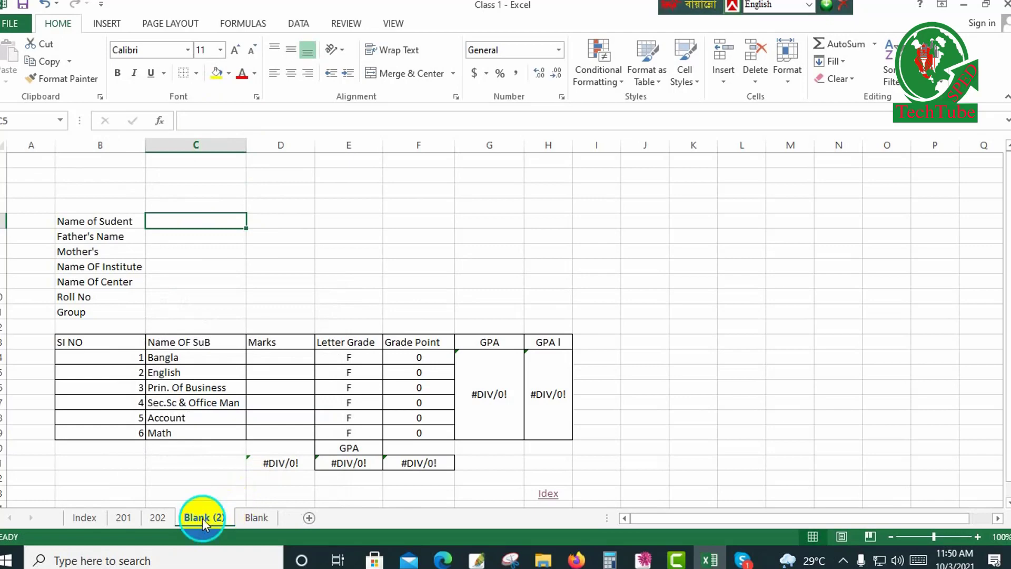
Rename the copied Blank (2) sheet as 203.
{"action": "right_click", "coordinate": [199, 516]}
{"action": "left_click", "coordinate": [251, 378]}
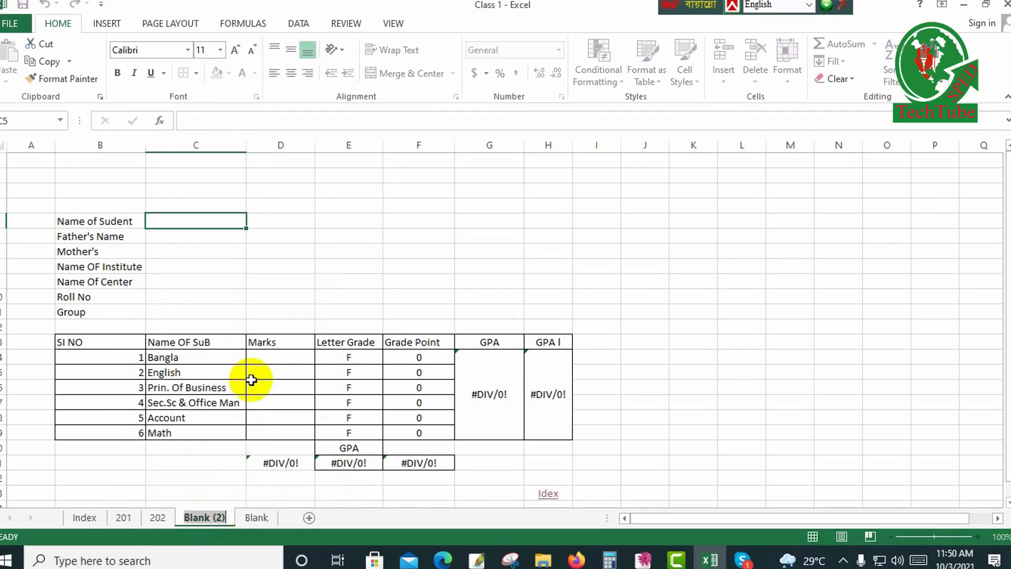
{"action": "type", "text": "2"}
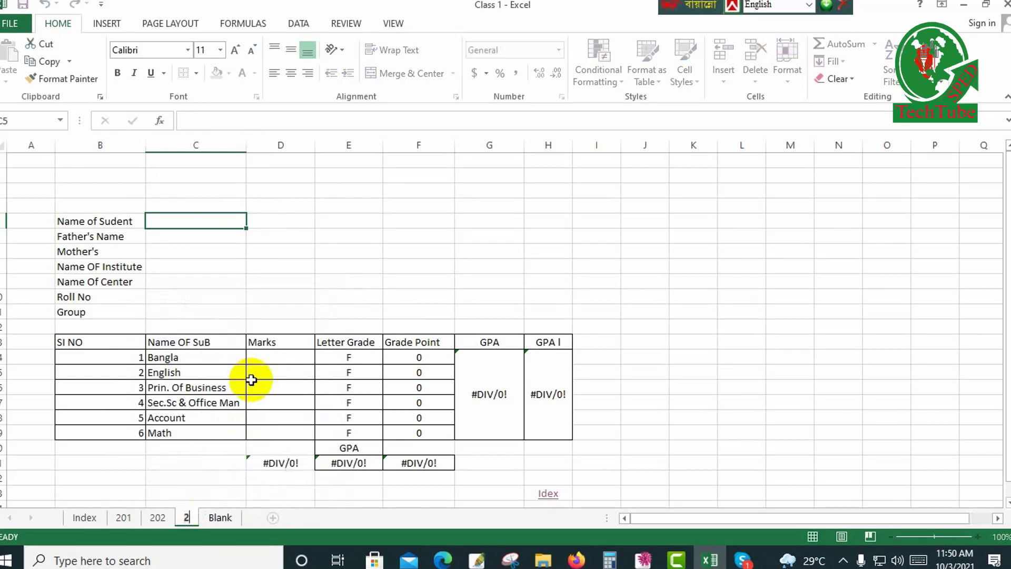
{"action": "type", "text": "03"}
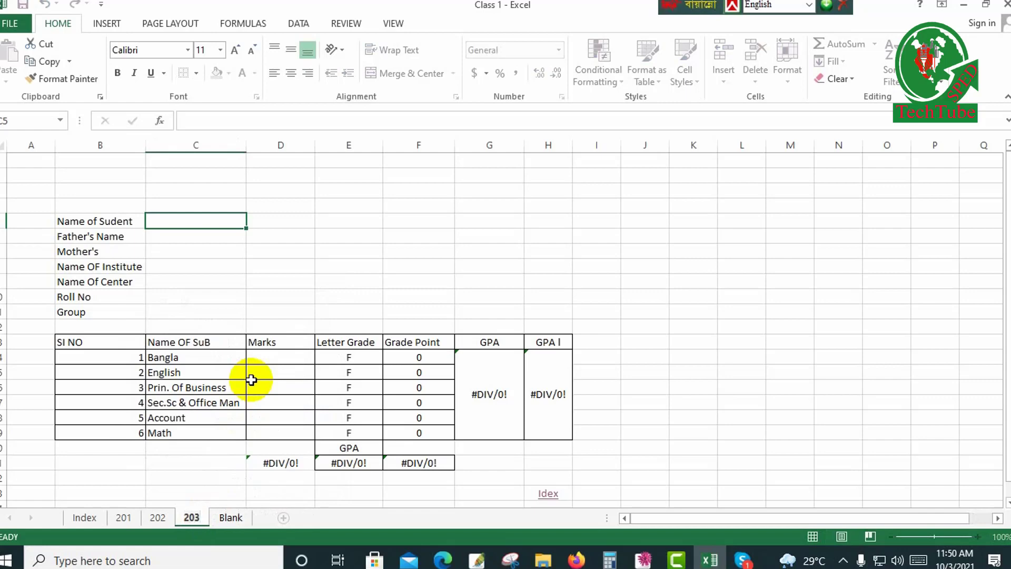
Enter the student's roll number in C10 and the student's full name in C5 on sheet 203.
{"action": "left_click", "coordinate": [183, 297]}
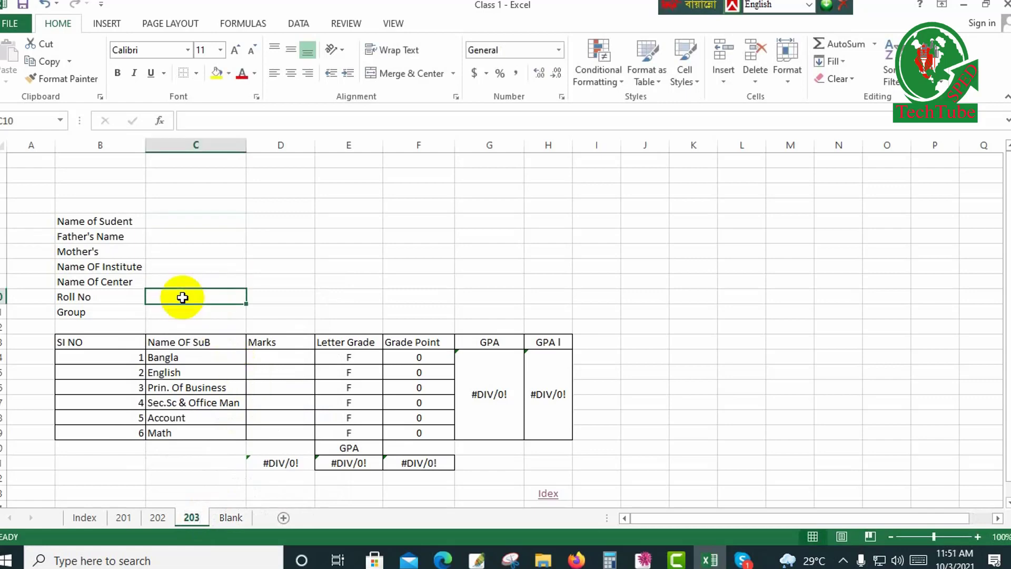
{"action": "type", "text": "203"}
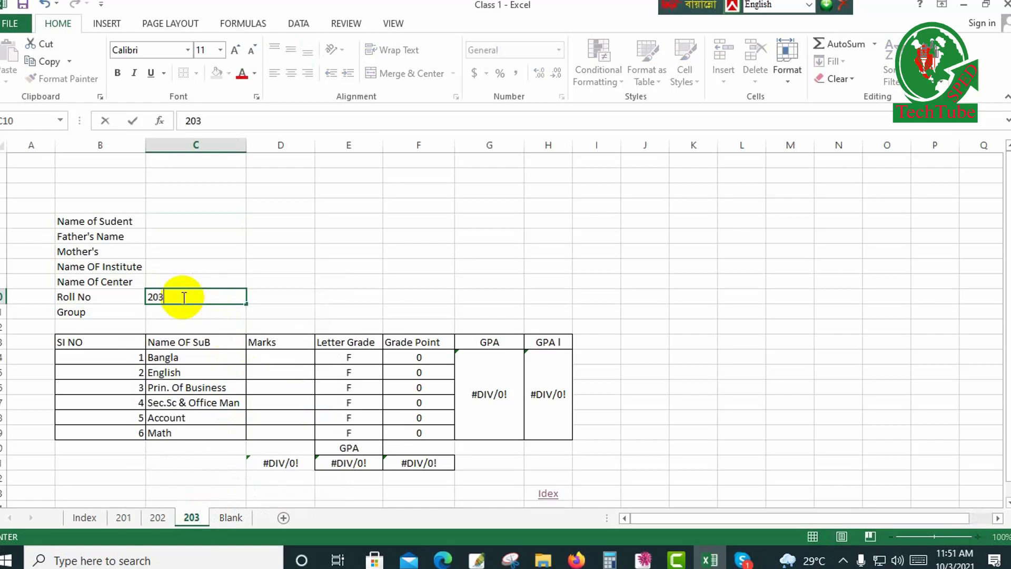
{"action": "left_click", "coordinate": [183, 224]}
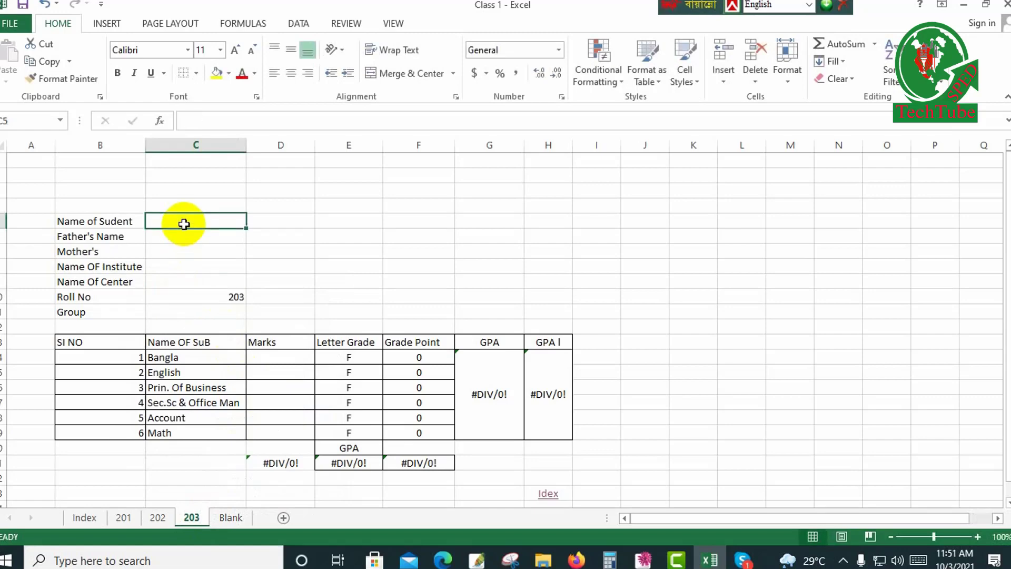
{"action": "type", "text": "M"}
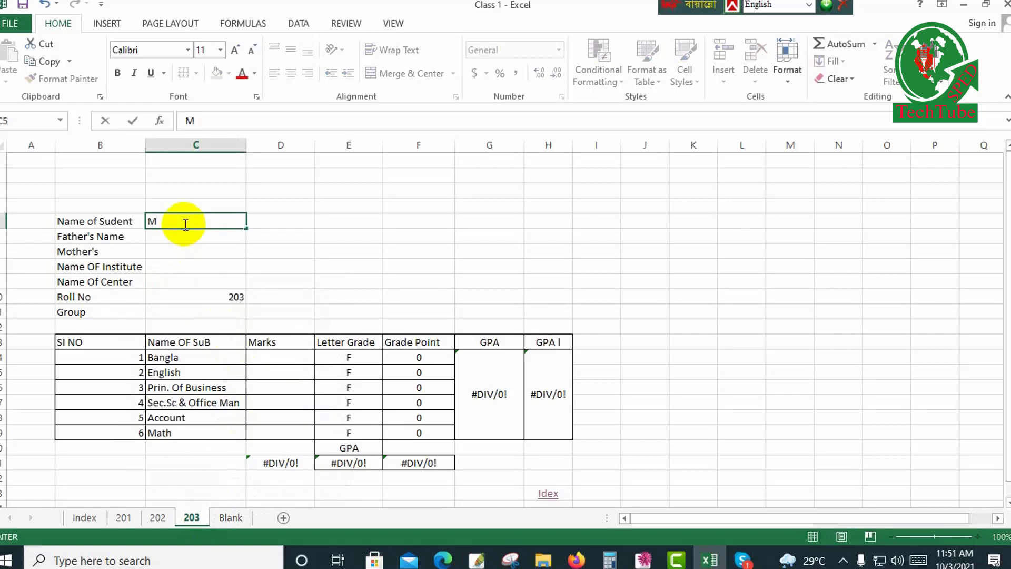
{"action": "key", "text": "BackSpace"}
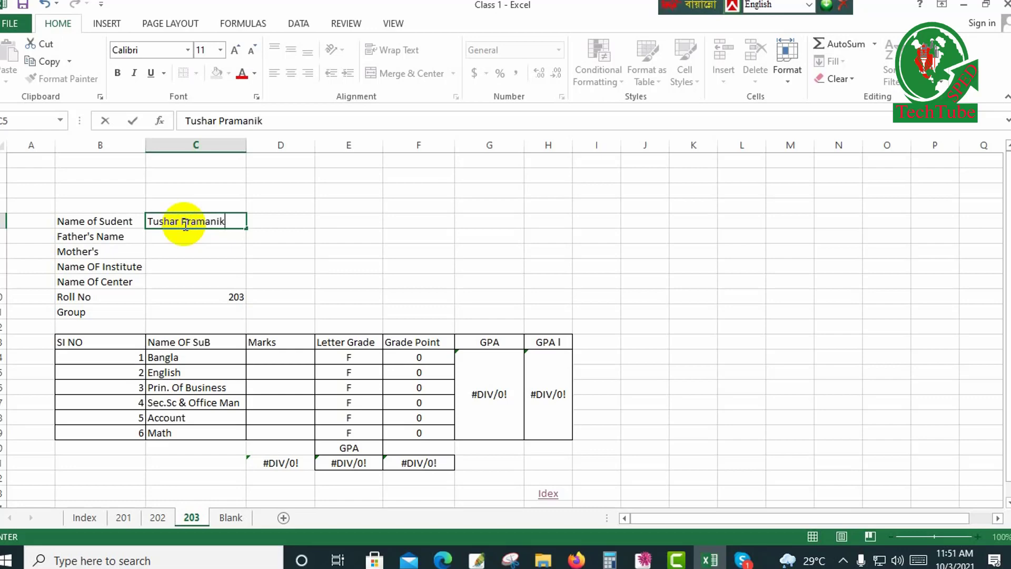
{"action": "left_click", "coordinate": [203, 280]}
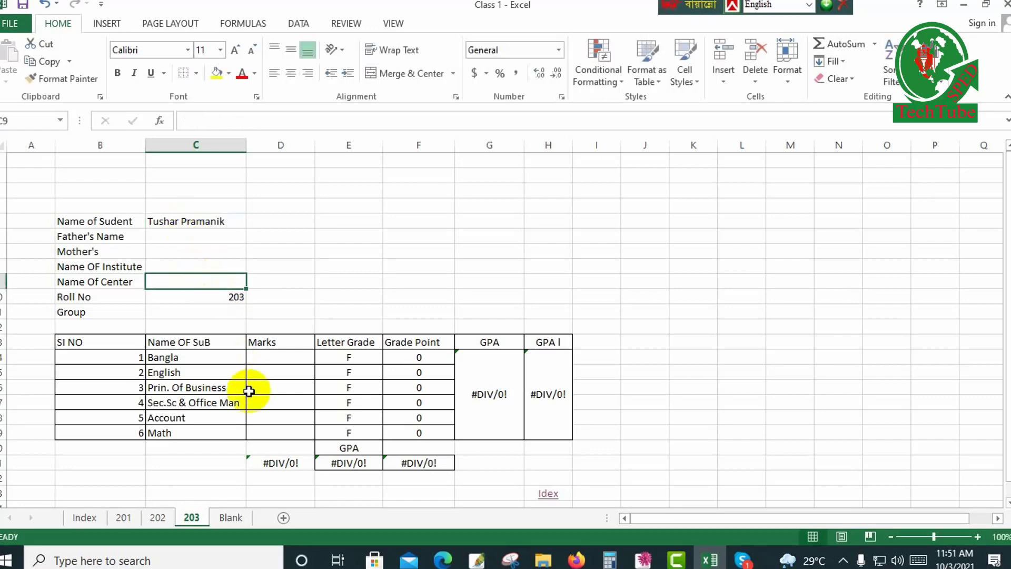
{"action": "left_click", "coordinate": [231, 220]}
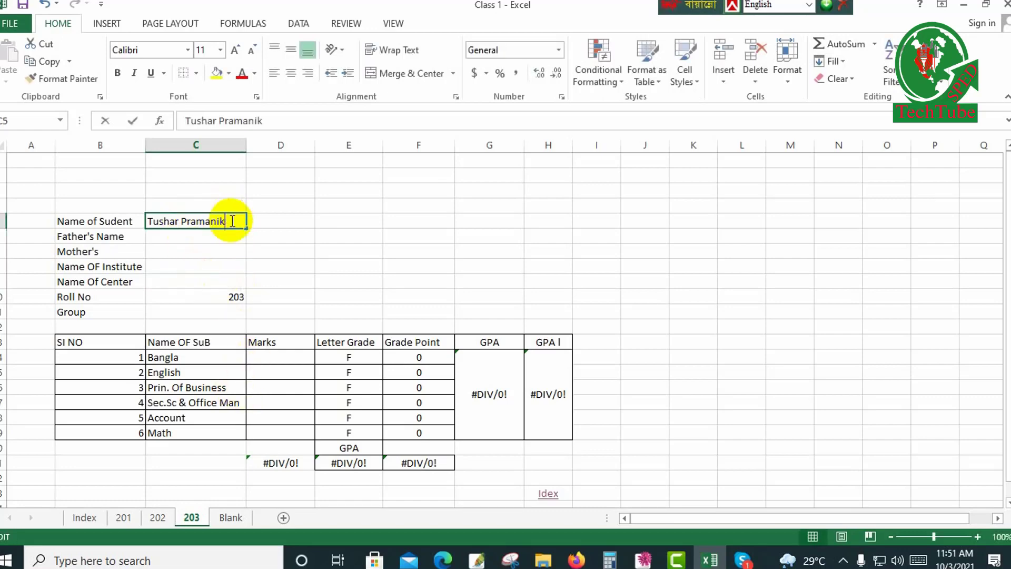
Enter marks of 98 for Bangla and 87 for English on sheet 203.
{"action": "left_click", "coordinate": [276, 355]}
{"action": "type", "text": "98"}
{"action": "key", "text": "Return"}
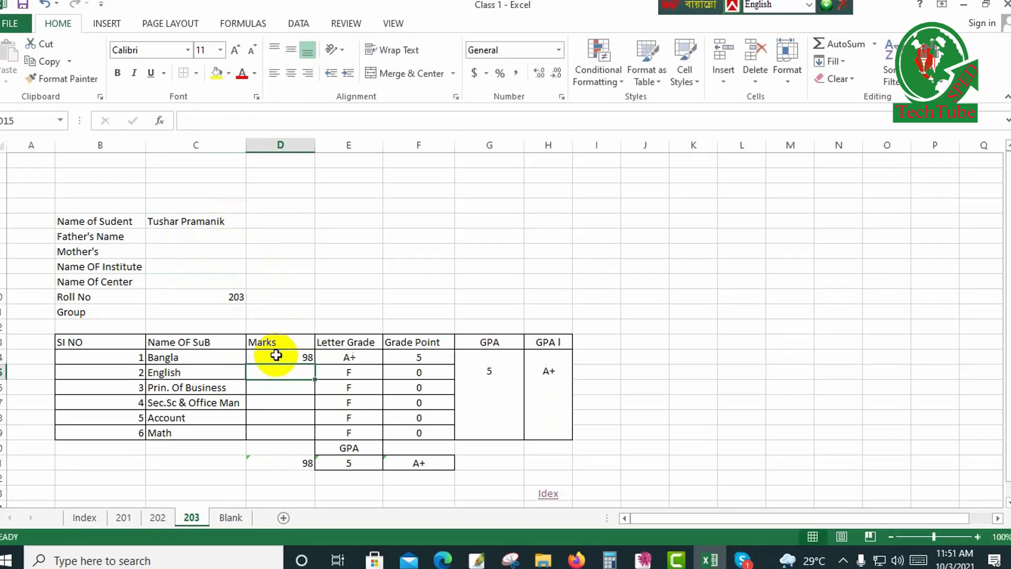
{"action": "type", "text": "748"}
{"action": "key", "text": "Return"}
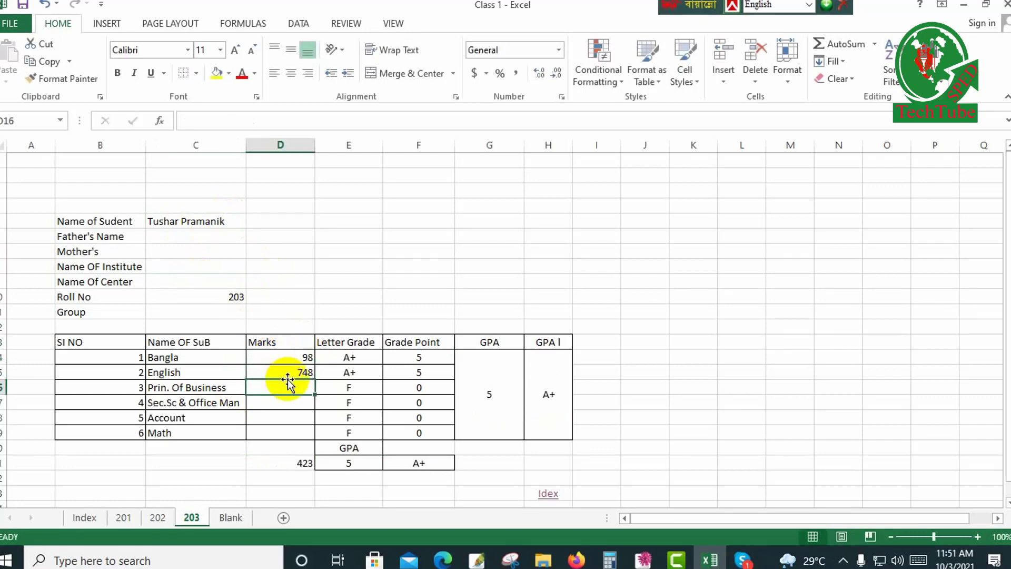
{"action": "left_click", "coordinate": [289, 375]}
{"action": "type", "text": "87"}
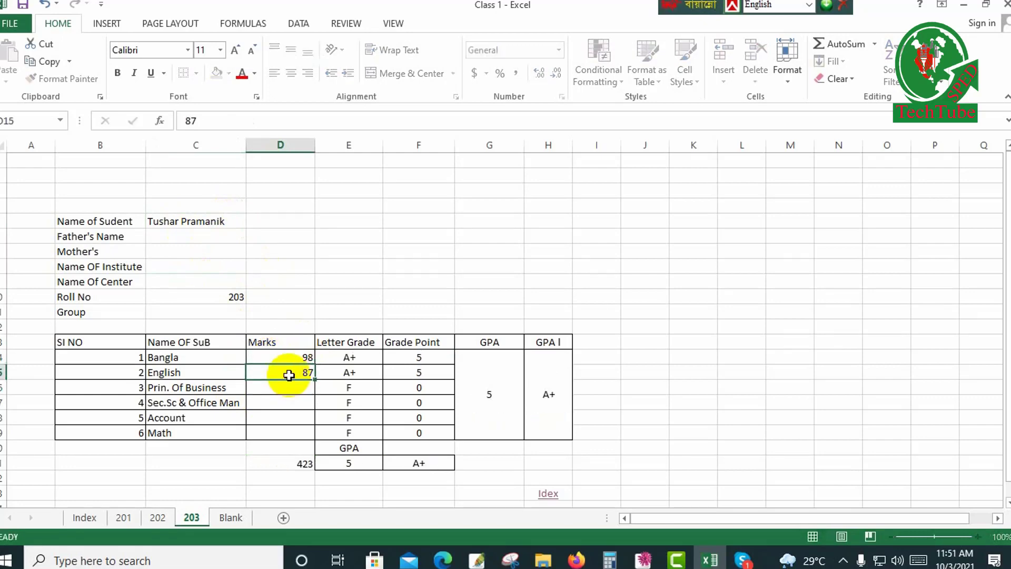
{"action": "key", "text": "Return"}
Enter marks of 59 for Prin. Of Business, 94 for Sec.Sc & Office Man, 52 for Account and 36 for Math.
{"action": "type", "text": "55"}
{"action": "key", "text": "Return"}
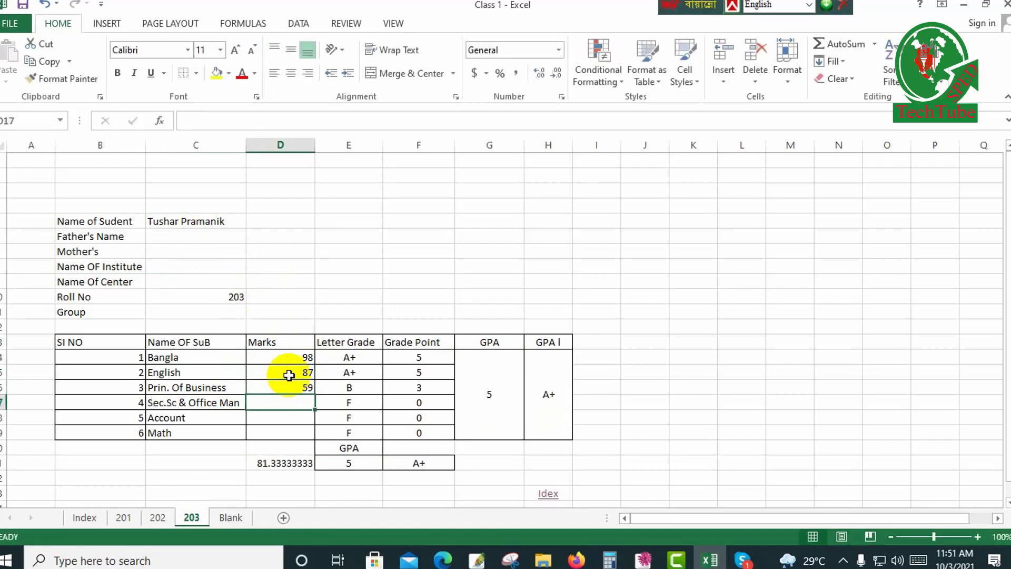
{"action": "type", "text": "94"}
{"action": "key", "text": "Return"}
{"action": "type", "text": "52"}
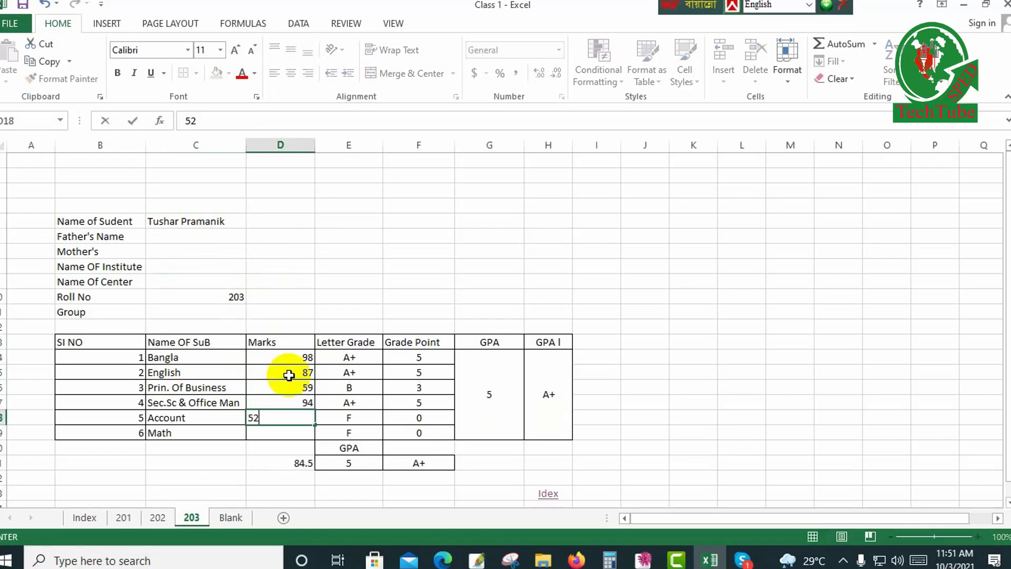
{"action": "key", "text": "Return"}
{"action": "type", "text": "36"}
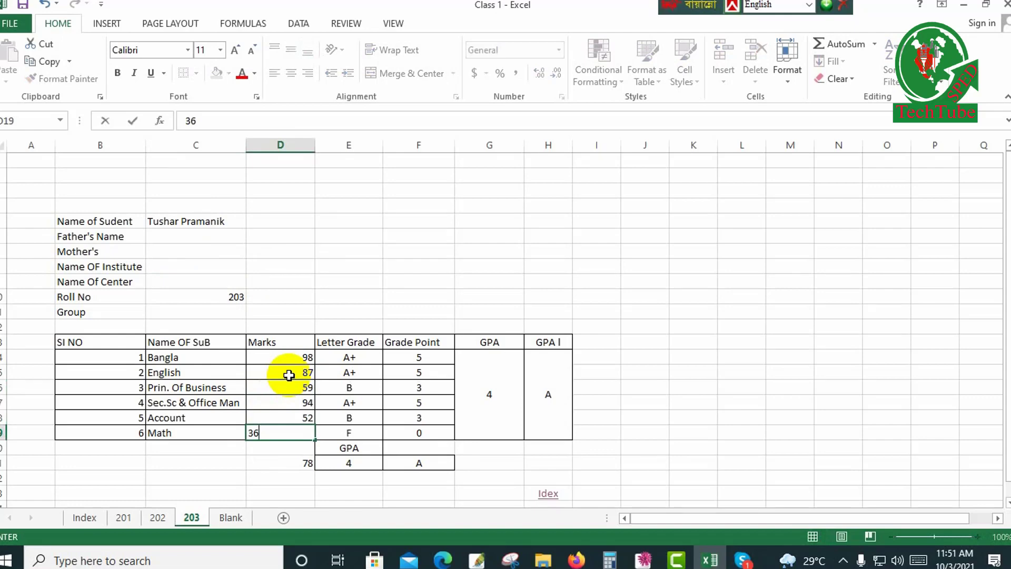
{"action": "type", "text": "8"}
{"action": "key", "text": "BackSpace"}
{"action": "left_click", "coordinate": [340, 396]}
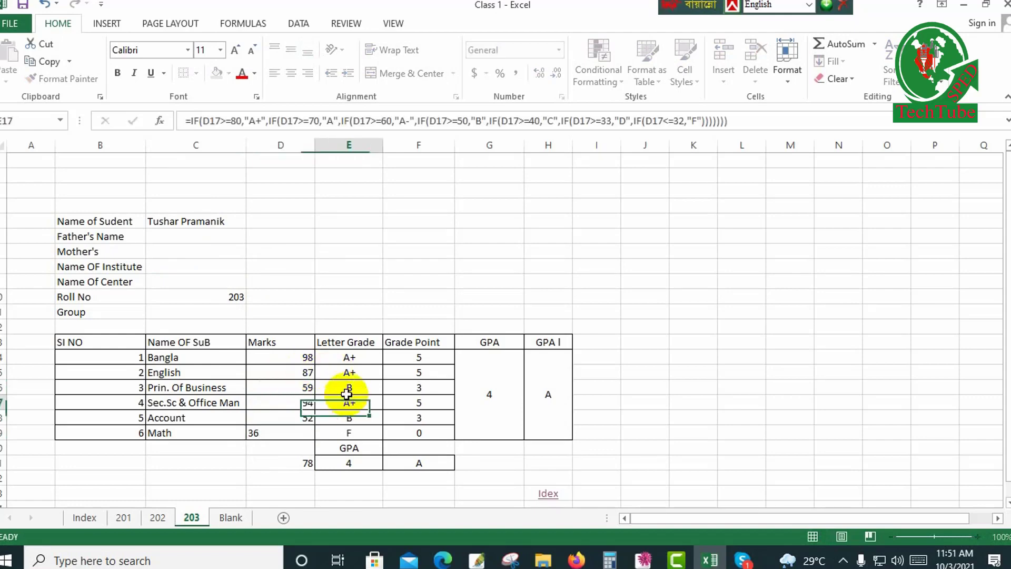
Change the Bangla mark to 52 and the English mark to 44 on sheet 203.
{"action": "left_click", "coordinate": [303, 358]}
{"action": "type", "text": "52"}
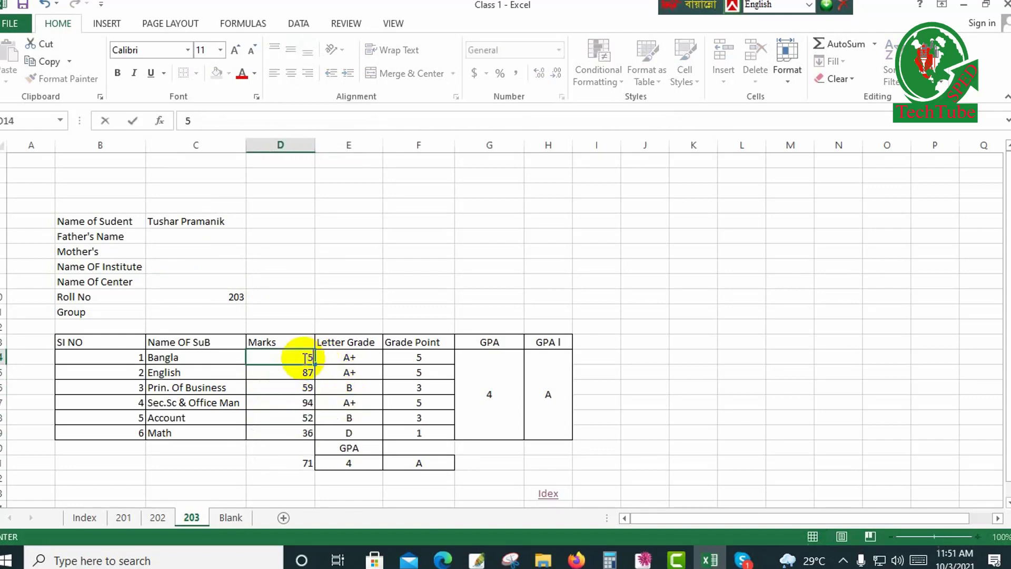
{"action": "key", "text": "Return"}
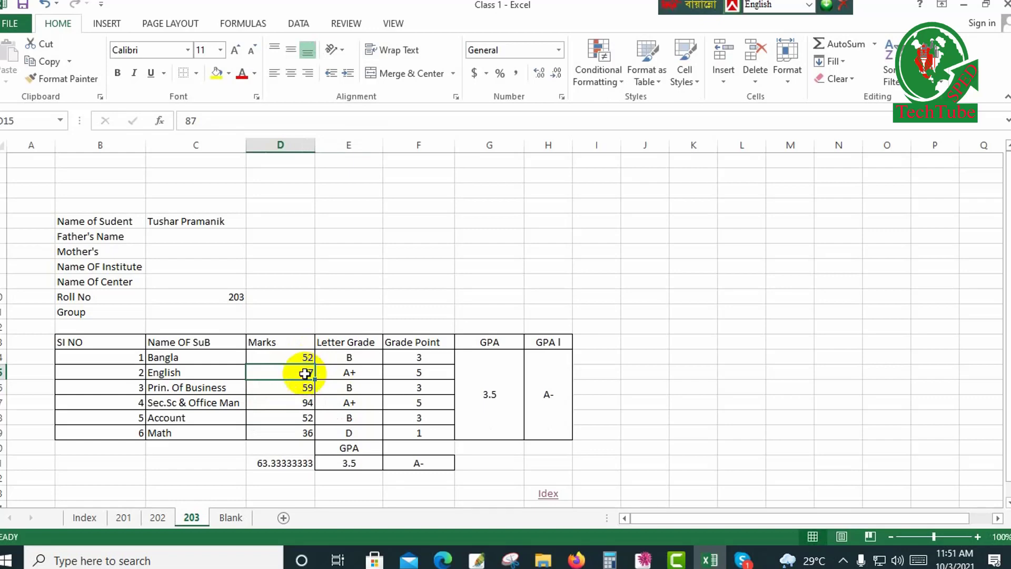
{"action": "type", "text": "44"}
{"action": "key", "text": "Return"}
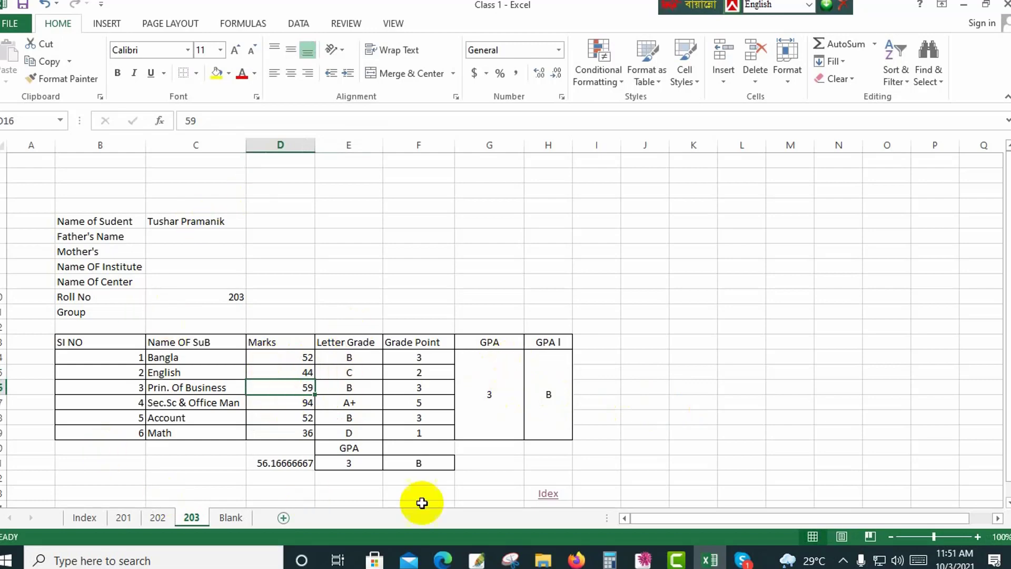
Return to the Index sheet and copy the Roll formula from B4 into B5.
{"action": "left_click", "coordinate": [548, 494]}
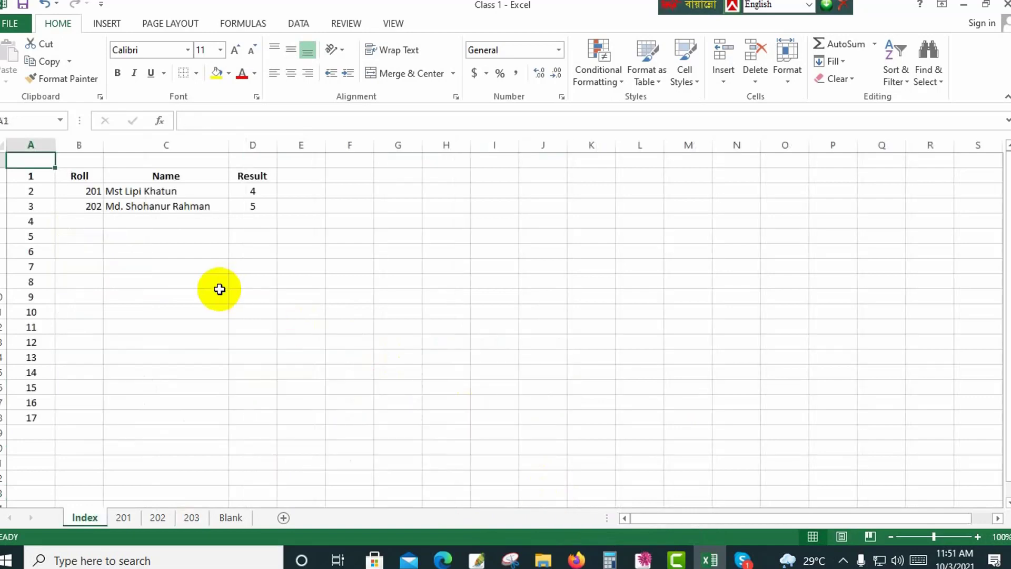
{"action": "left_click", "coordinate": [94, 221]}
{"action": "left_click", "coordinate": [93, 207]}
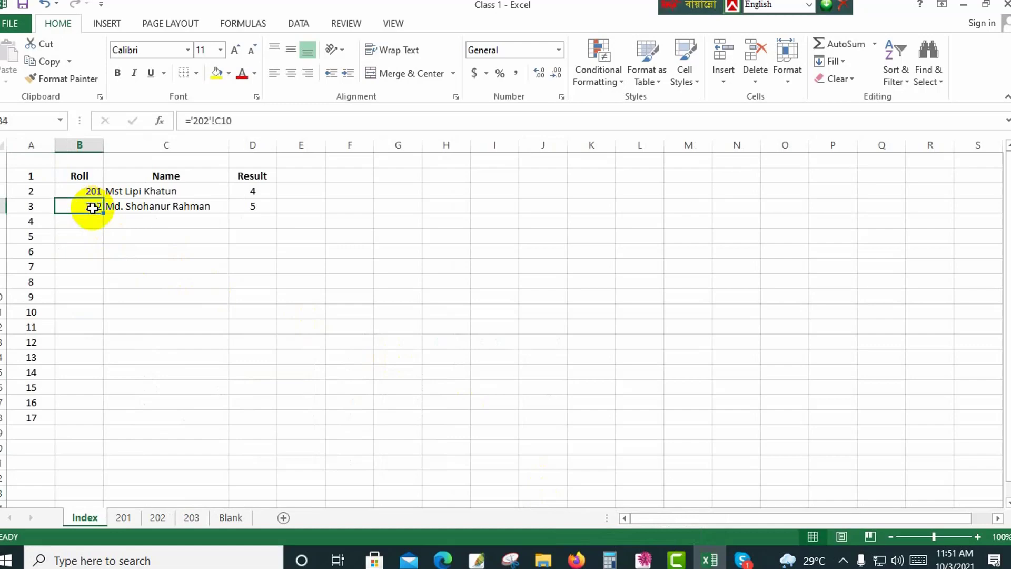
{"action": "key", "text": "ctrl+c"}
{"action": "left_click", "coordinate": [92, 224]}
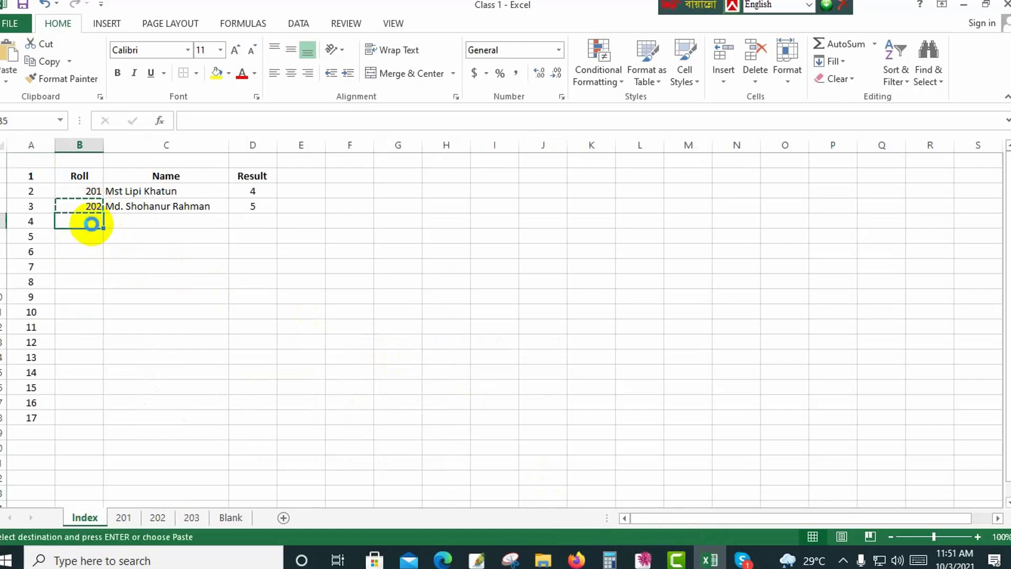
{"action": "key", "text": "ctrl+v"}
Change the Roll formula in B5 to ='203'!C10.
{"action": "left_click", "coordinate": [206, 120]}
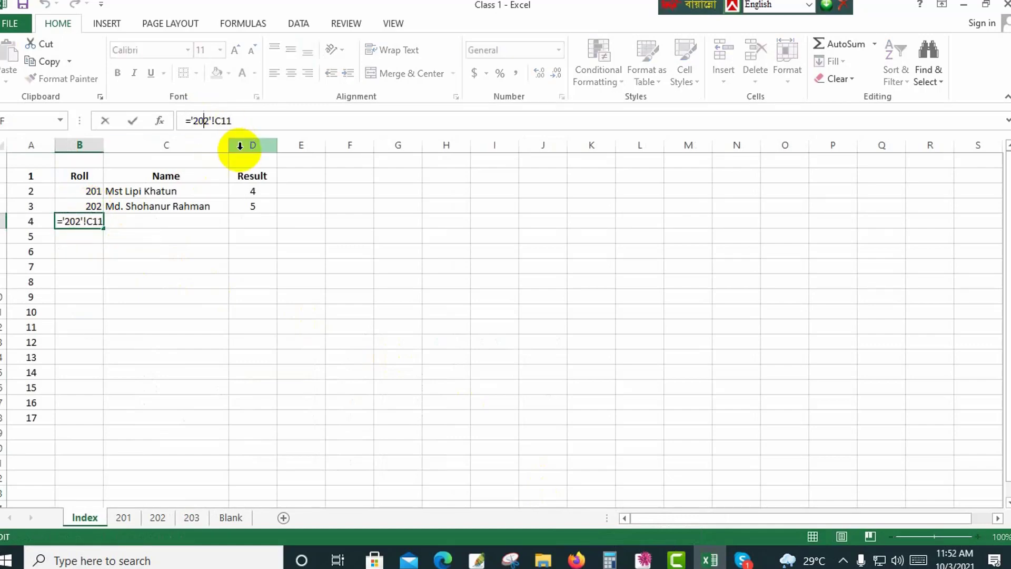
{"action": "key", "text": "BackSpace"}
{"action": "type", "text": "3"}
{"action": "left_click", "coordinate": [258, 117]}
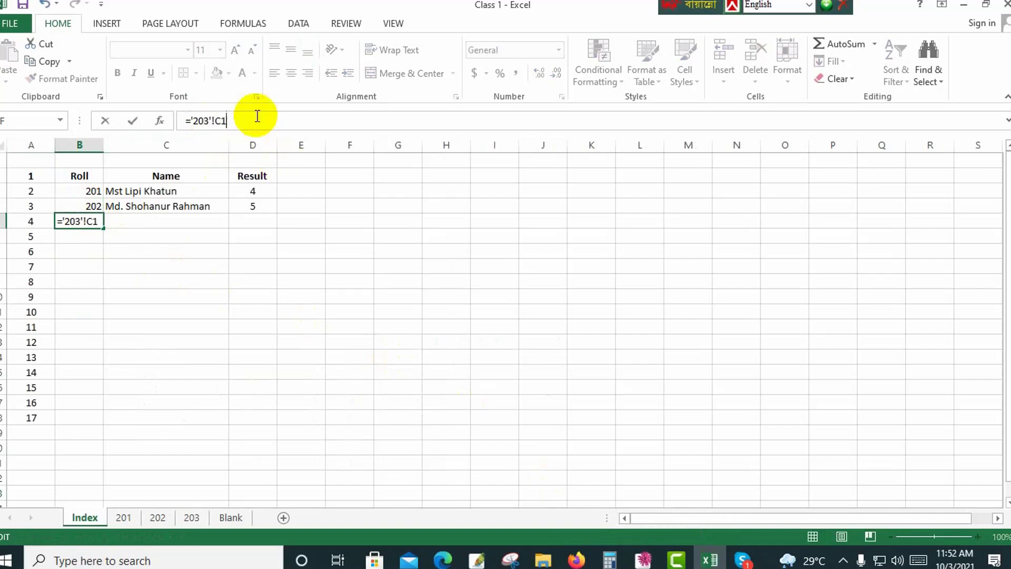
{"action": "key", "text": "Return"}
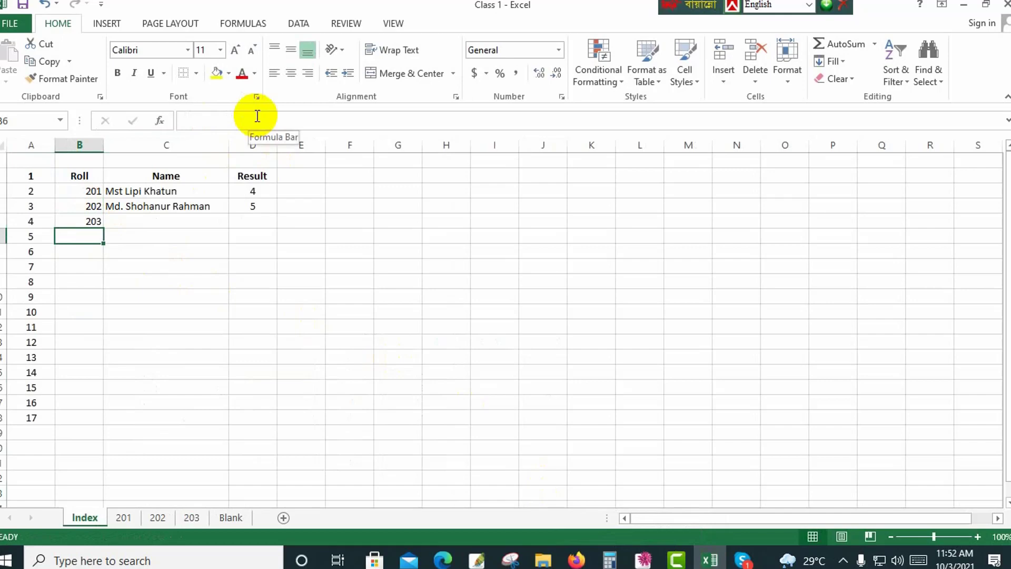
{"action": "left_click", "coordinate": [93, 220]}
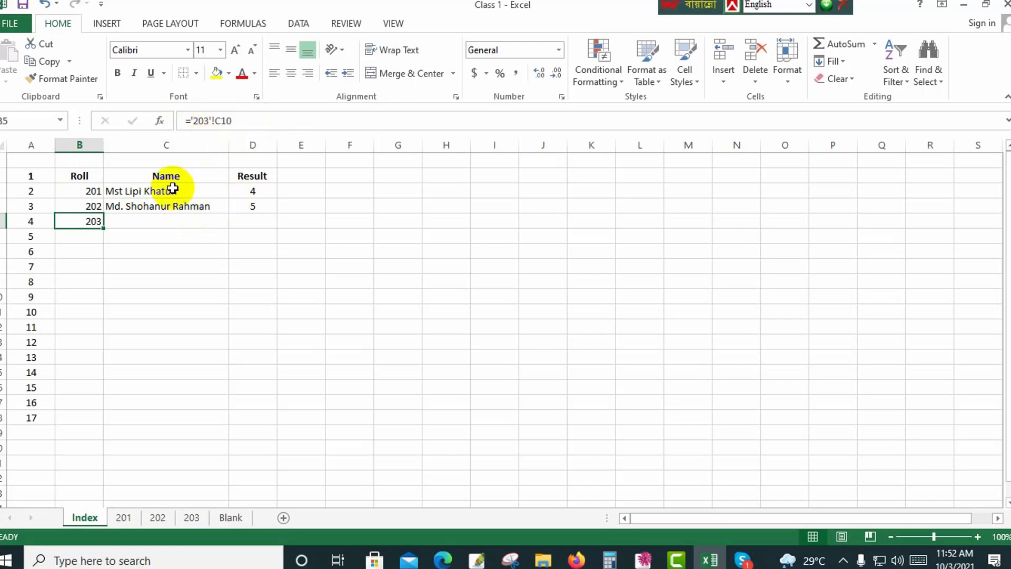
Copy the Name formula from C4 into C5 on the Index sheet.
{"action": "left_click", "coordinate": [161, 208]}
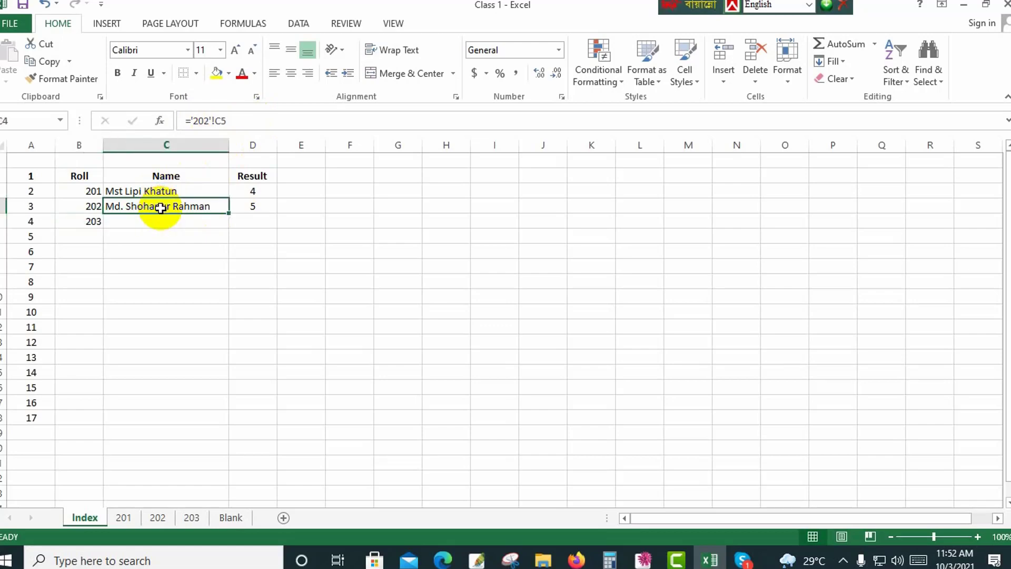
{"action": "key", "text": "ctrl+c"}
{"action": "left_click", "coordinate": [163, 221]}
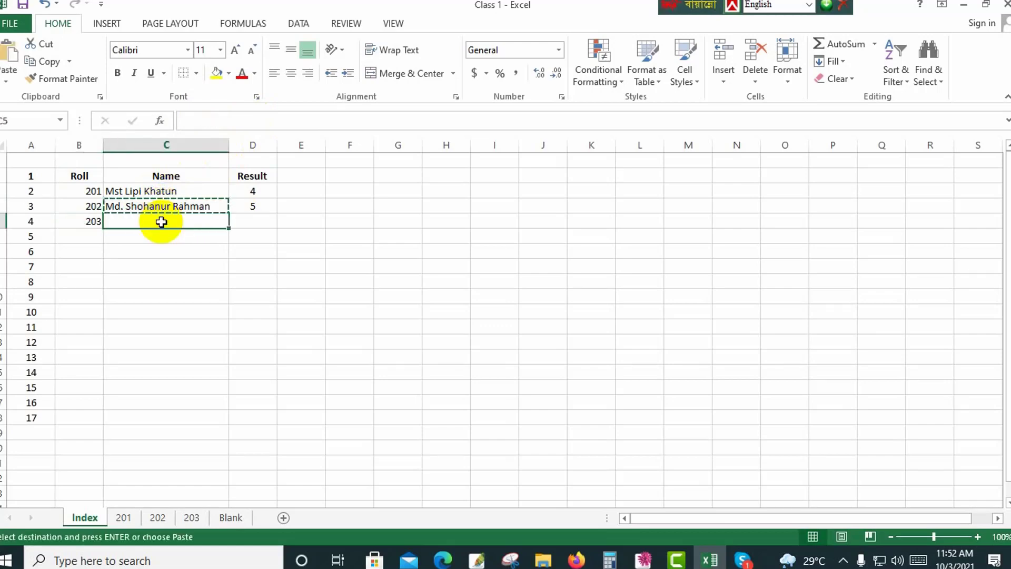
{"action": "key", "text": "ctrl+v"}
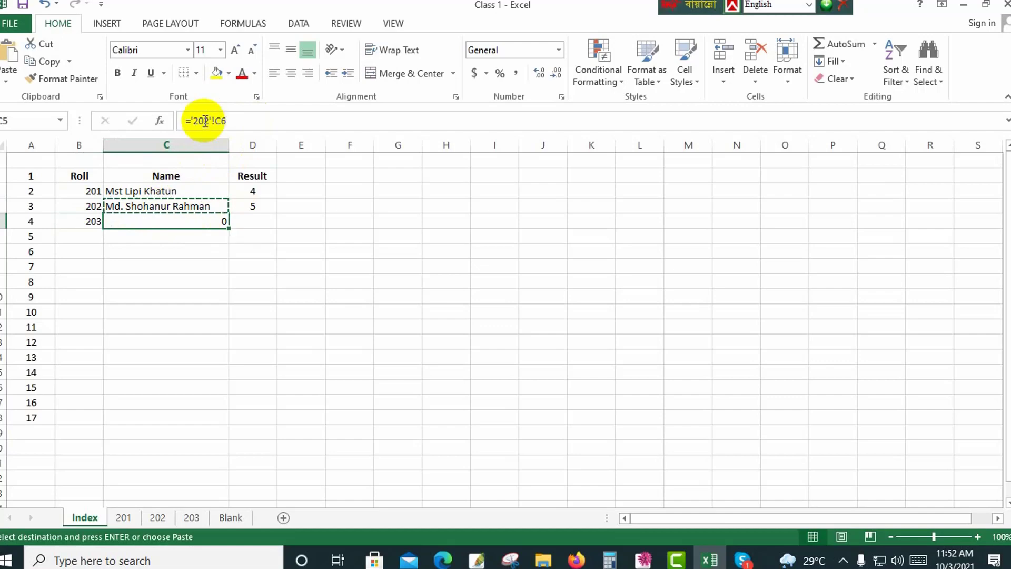
Change the Name formula in C5 on the Index sheet to ='203'!C5.
{"action": "left_click", "coordinate": [203, 123]}
{"action": "key", "text": "Delete"}
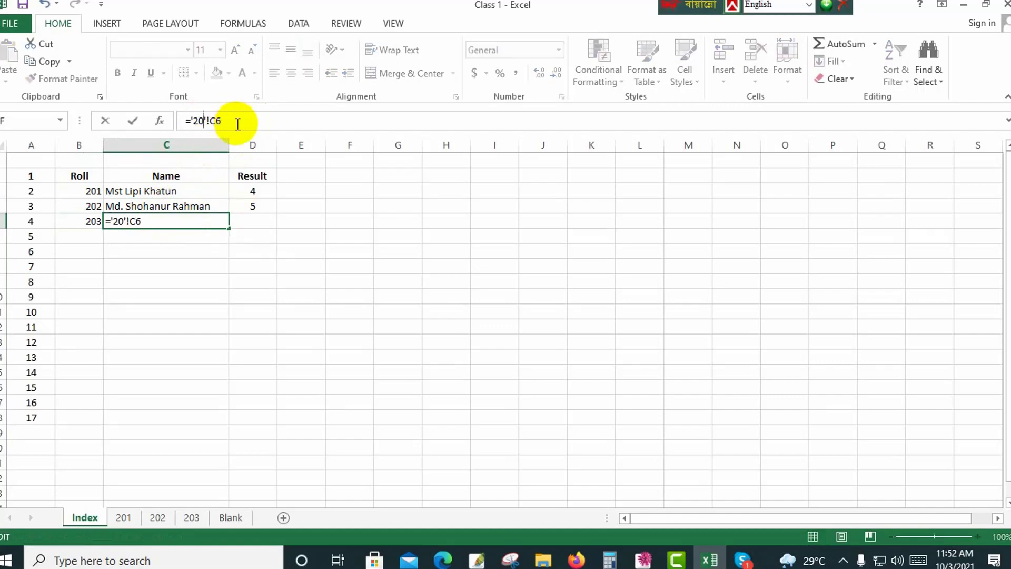
{"action": "type", "text": "3"}
{"action": "left_click", "coordinate": [238, 124]}
{"action": "type", "text": "6"}
{"action": "key", "text": "Return"}
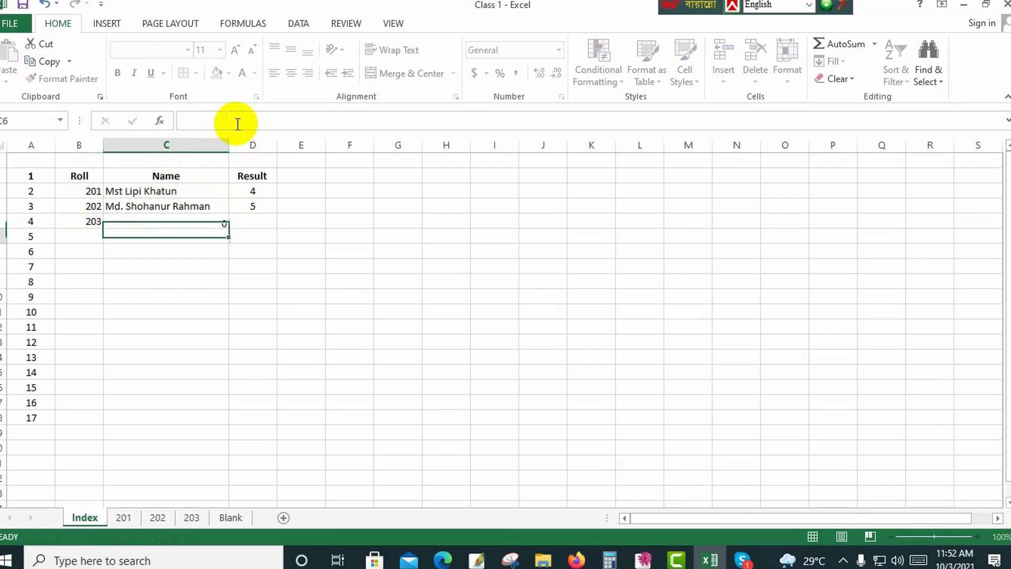
Copy the Result formula from D4 into D5 on the Index sheet.
{"action": "left_click", "coordinate": [257, 208]}
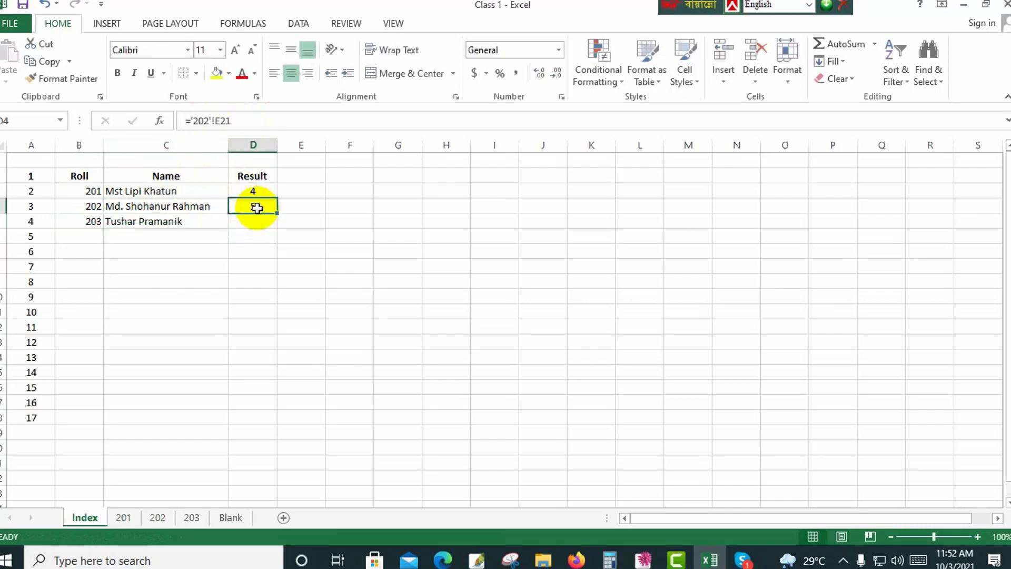
{"action": "key", "text": "ctrl+c"}
{"action": "left_click", "coordinate": [253, 226]}
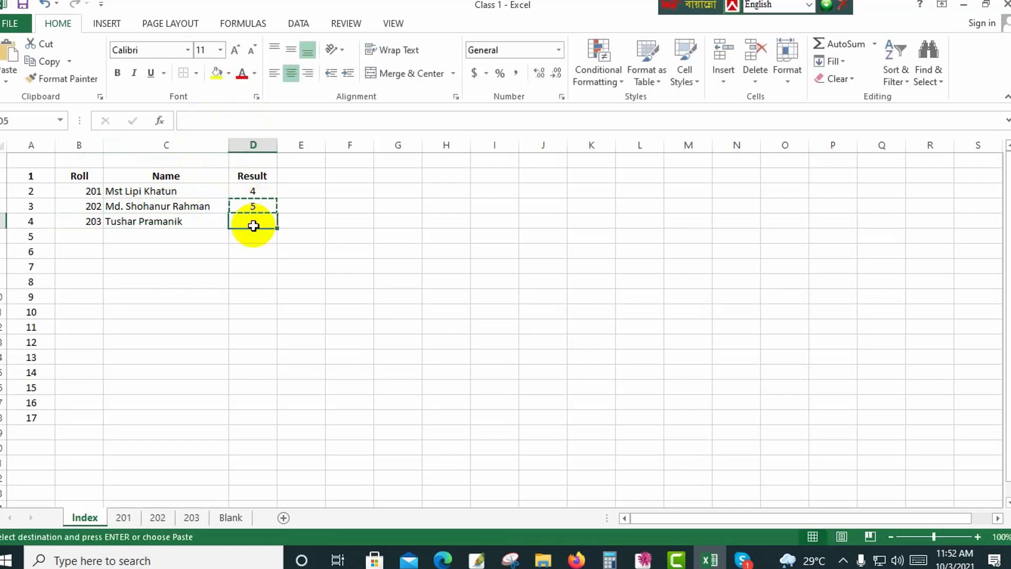
{"action": "key", "text": "ctrl+v"}
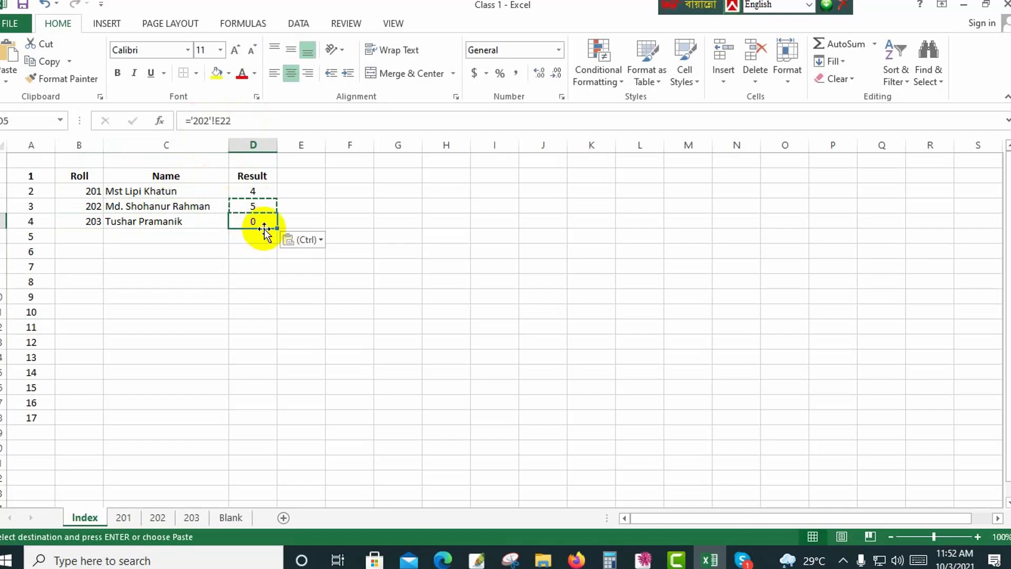
Try to redirect the Result formula in D5 to cell E21 of sheet 203.
{"action": "left_click", "coordinate": [205, 121]}
{"action": "key", "text": "BackSpace"}
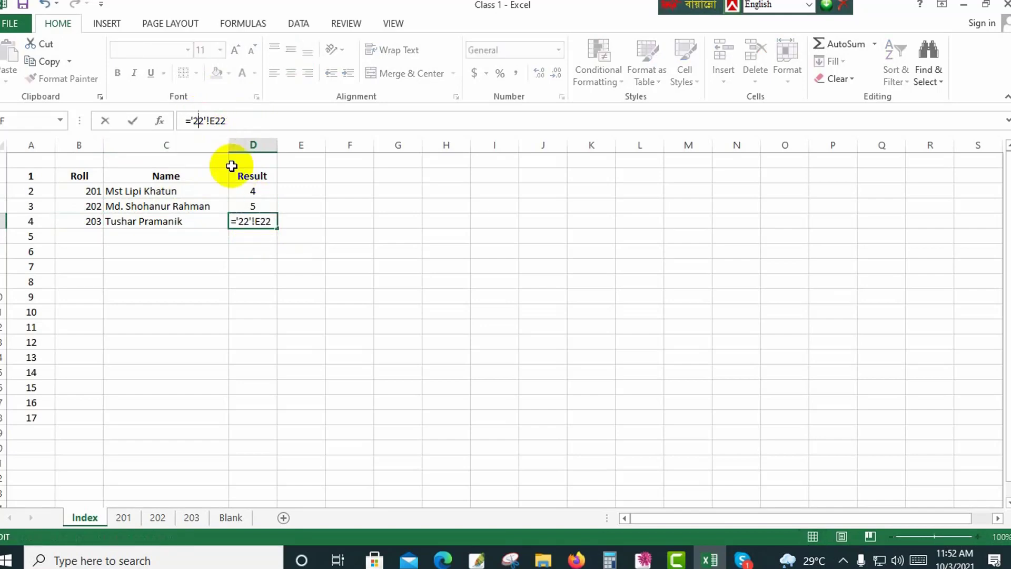
{"action": "type", "text": "3"}
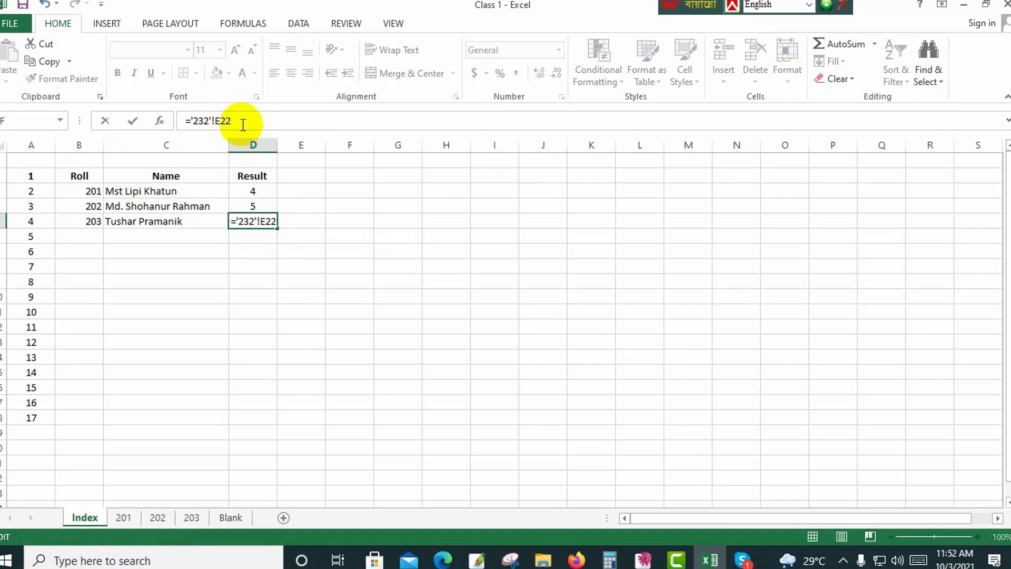
{"action": "key", "text": "Delete"}
{"action": "type", "text": "0"}
{"action": "key", "text": "Delete"}
{"action": "type", "text": "3"}
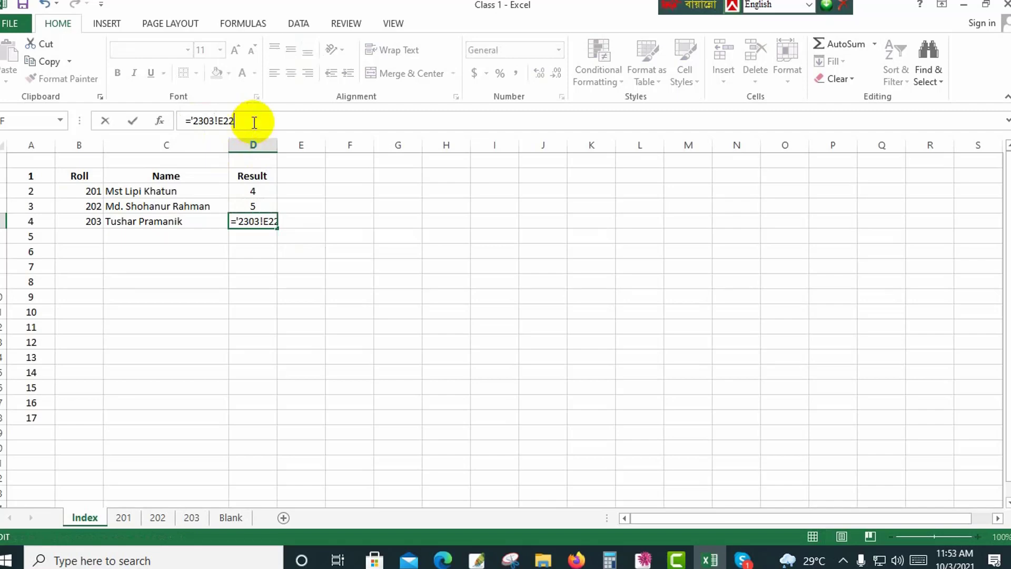
{"action": "left_click", "coordinate": [254, 123]}
{"action": "key", "text": "BackSpace"}
{"action": "type", "text": "1"}
{"action": "key", "text": "Return"}
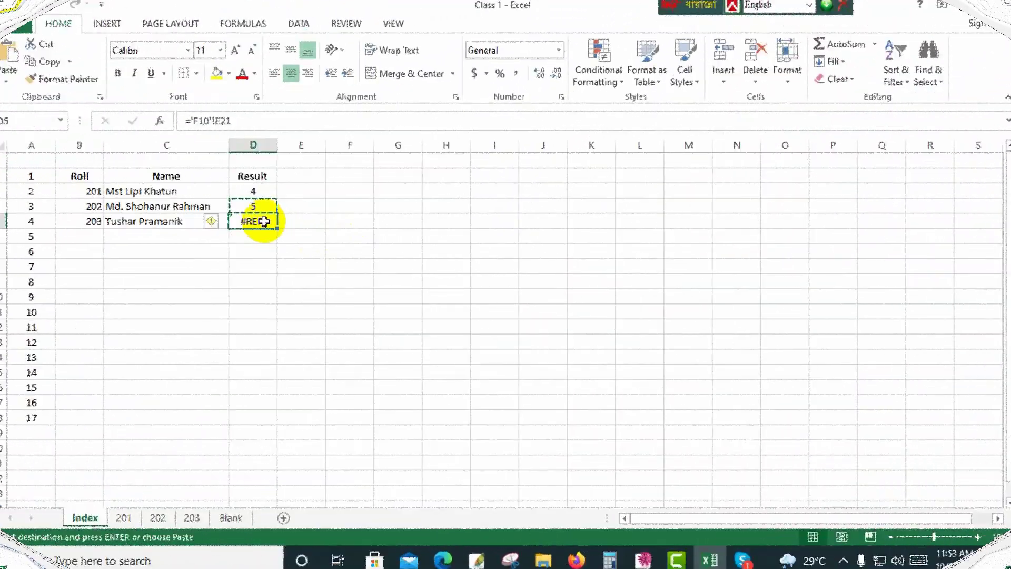
Paste the copied Result formula into D5 again and change it to ='203'!E21.
{"action": "key", "text": "ctrl+v"}
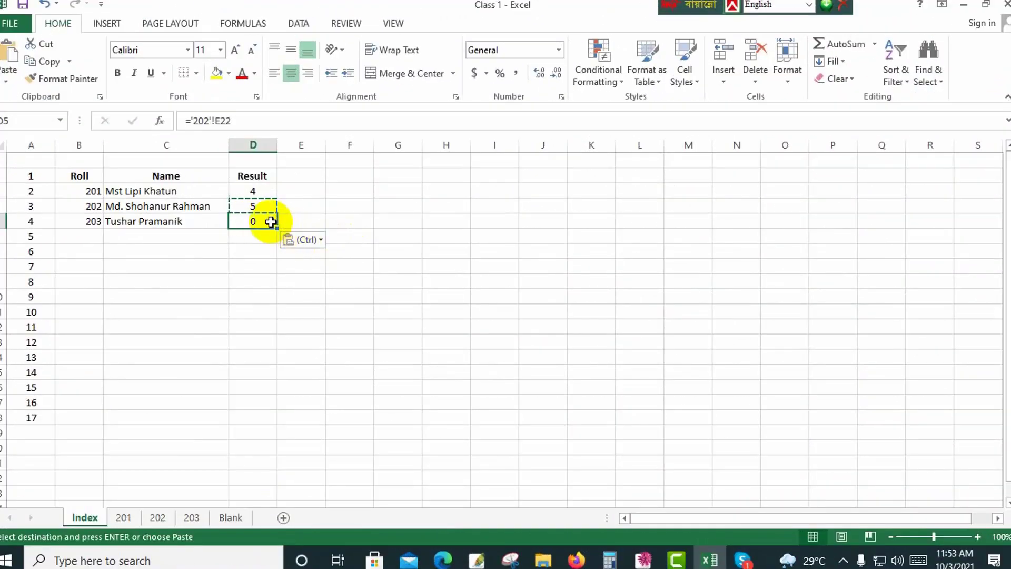
{"action": "left_click", "coordinate": [204, 121]}
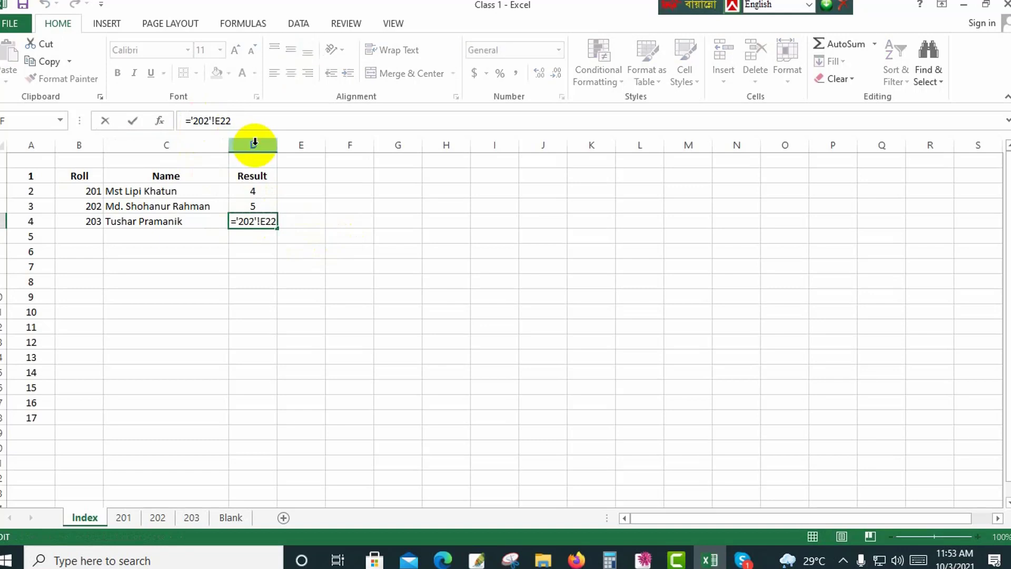
{"action": "key", "text": "Delete"}
{"action": "type", "text": "3"}
{"action": "left_click", "coordinate": [256, 120]}
{"action": "key", "text": "BackSpace"}
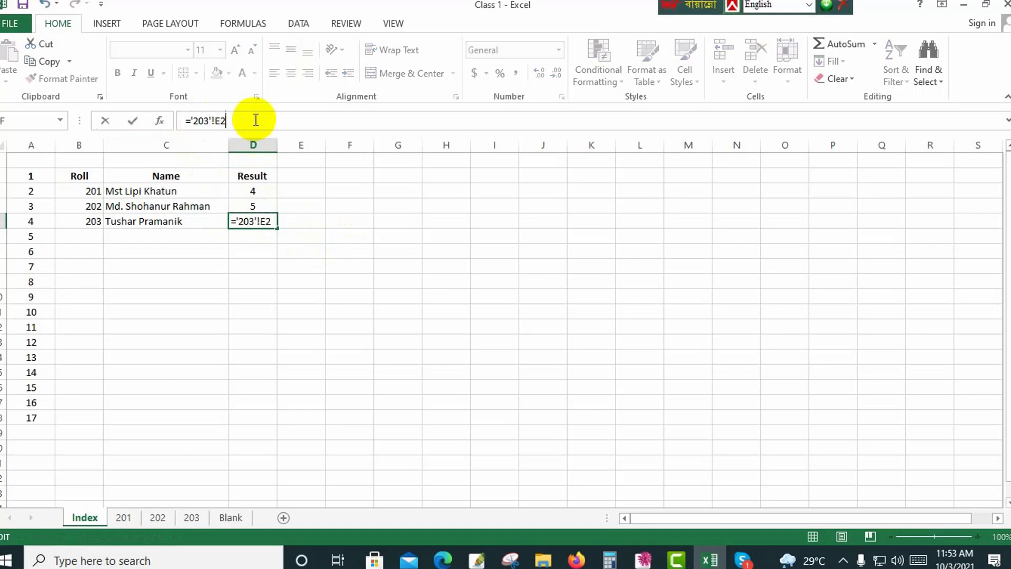
{"action": "key", "text": "Return"}
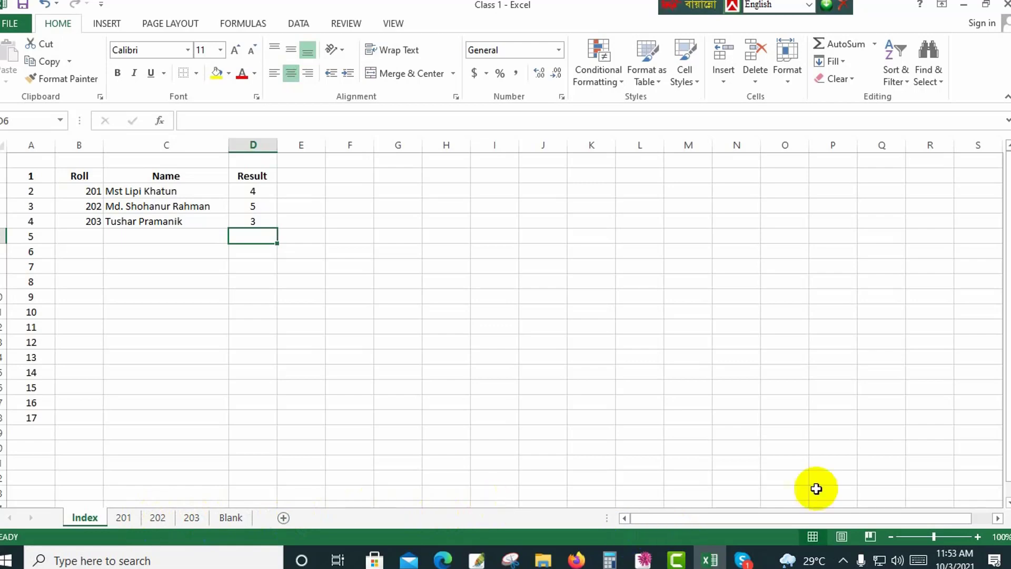
Add a hyperlink to the roll number in B3 that points to cell A1 of sheet 201 in this workbook.
{"action": "left_click", "coordinate": [77, 189]}
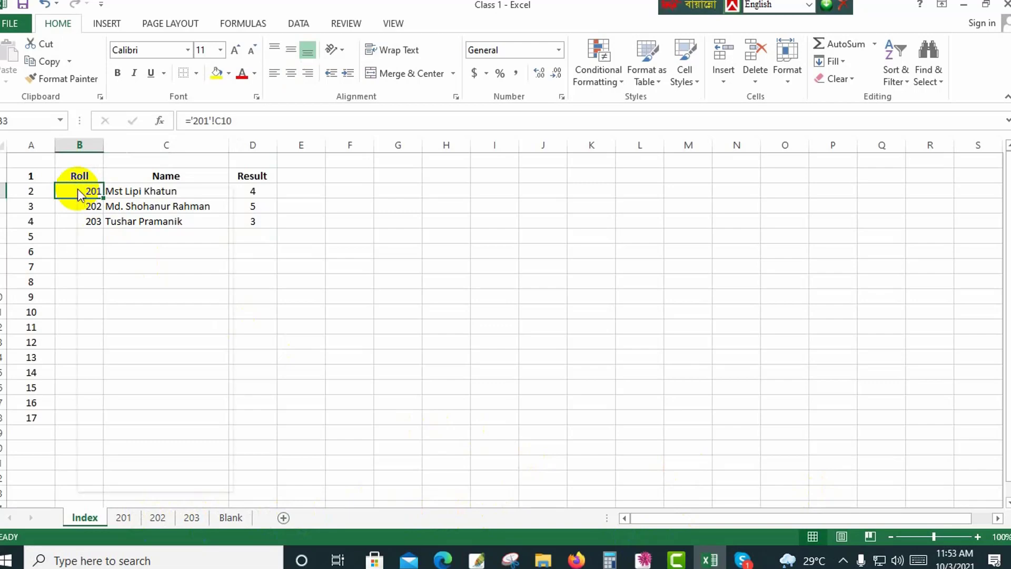
{"action": "right_click", "coordinate": [78, 188]}
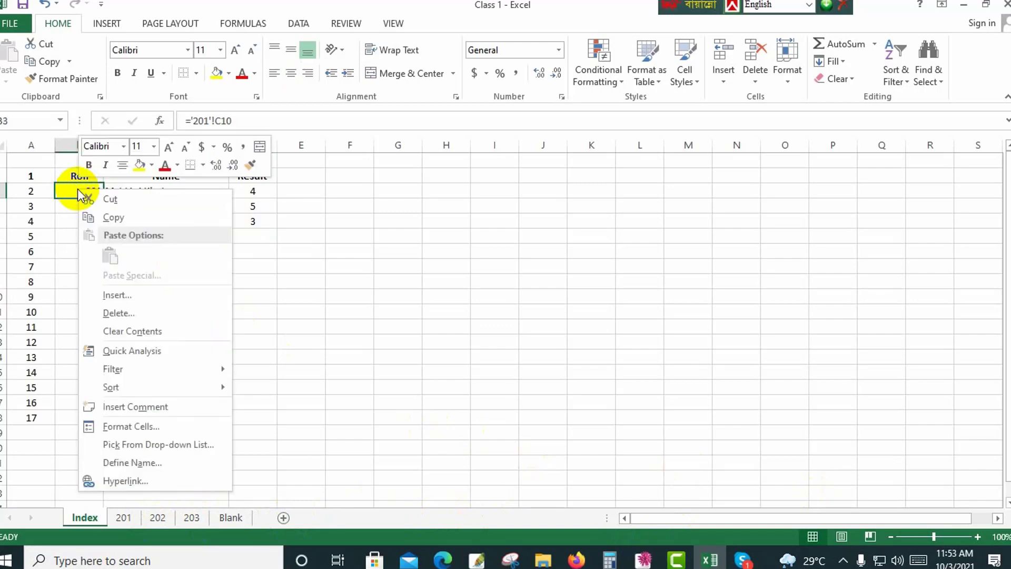
{"action": "left_click", "coordinate": [122, 481]}
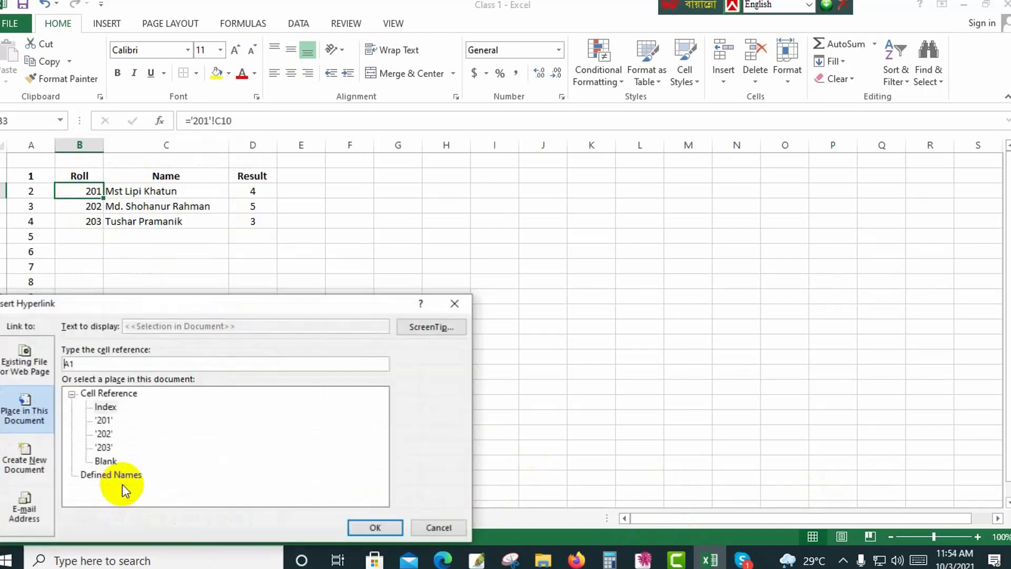
{"action": "left_click", "coordinate": [104, 420]}
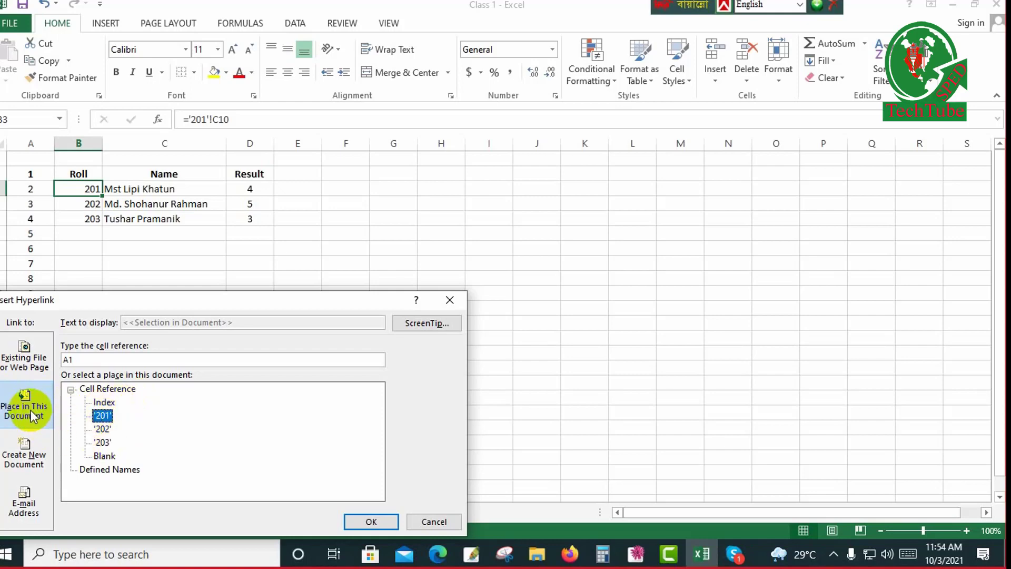
{"action": "left_click", "coordinate": [371, 521]}
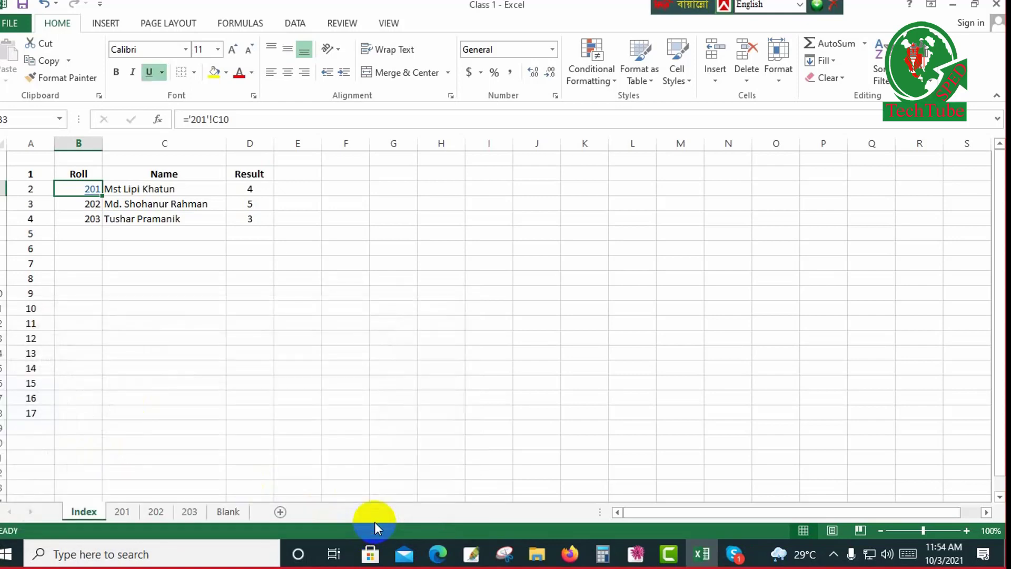
Test the roll 201 hyperlink, go back through the marksheet's Idex link, and follow the roll link again.
{"action": "left_click", "coordinate": [94, 199]}
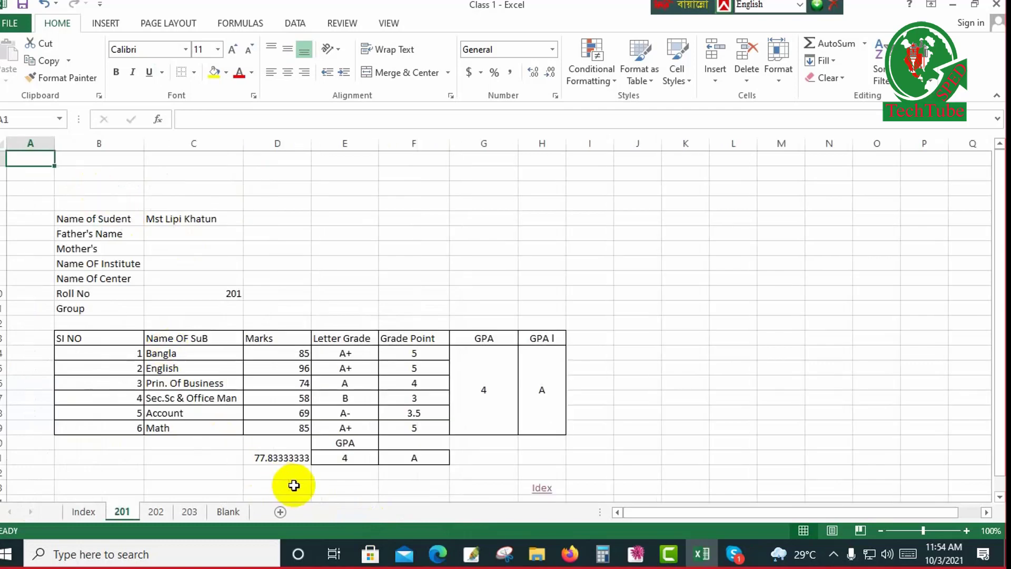
{"action": "left_click", "coordinate": [542, 488]}
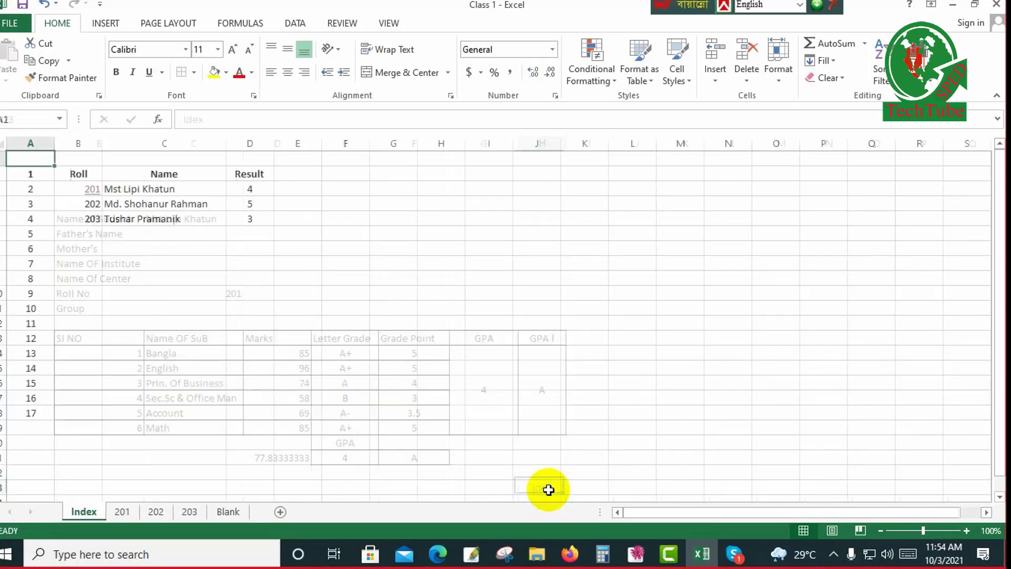
{"action": "left_click", "coordinate": [94, 195]}
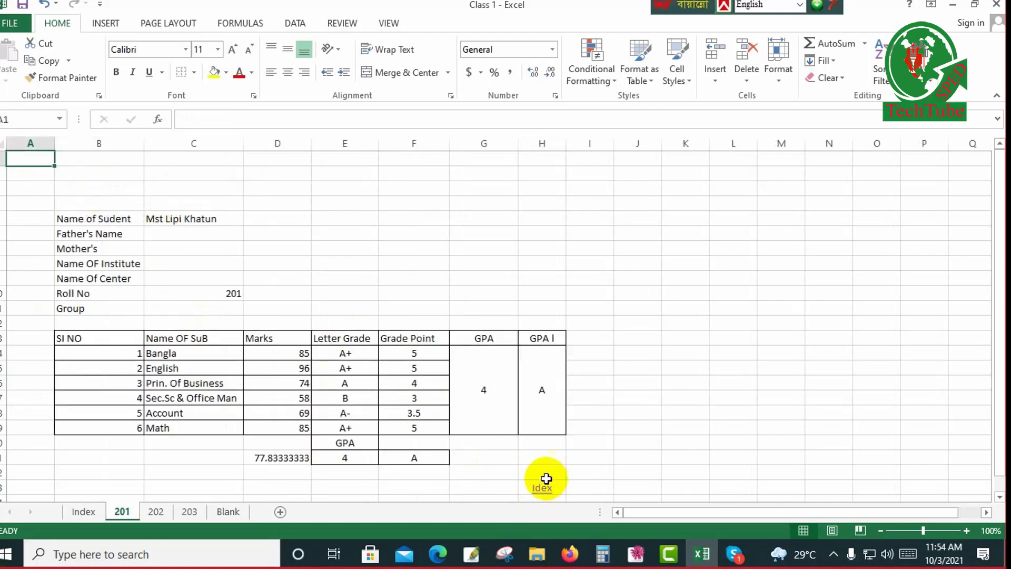
{"action": "scroll", "coordinate": [553, 437], "scroll_direction": "down", "scroll_amount": 1}
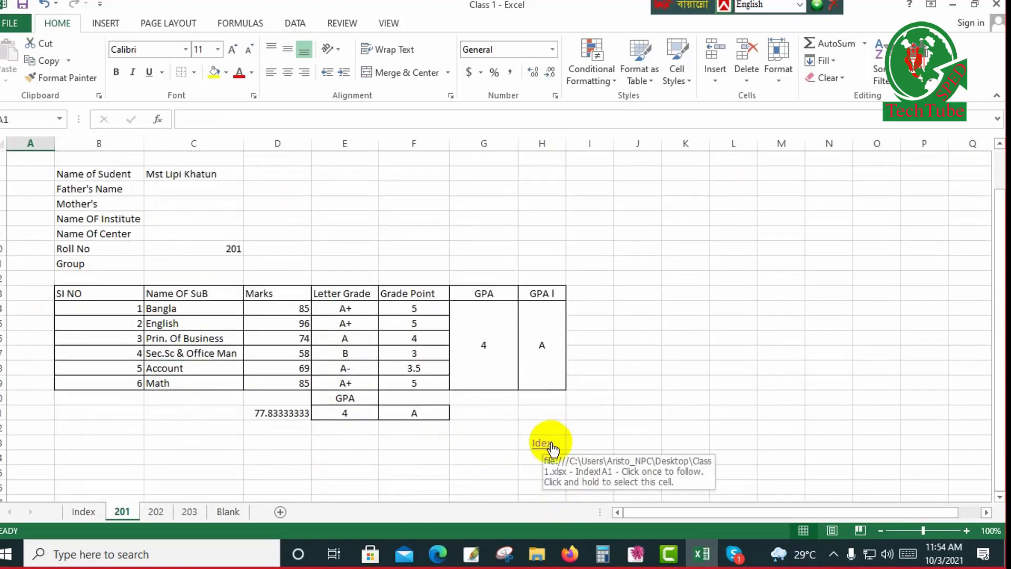
{"action": "left_click", "coordinate": [552, 448]}
{"action": "right_click", "coordinate": [552, 446]}
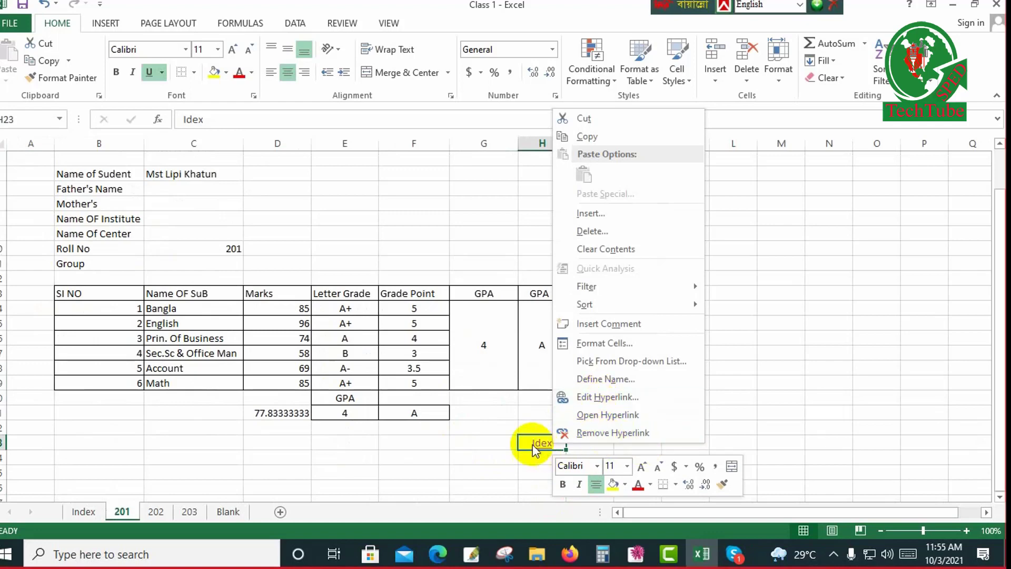
{"action": "left_click", "coordinate": [496, 444]}
{"action": "left_click", "coordinate": [496, 444]}
{"action": "right_click", "coordinate": [495, 444]}
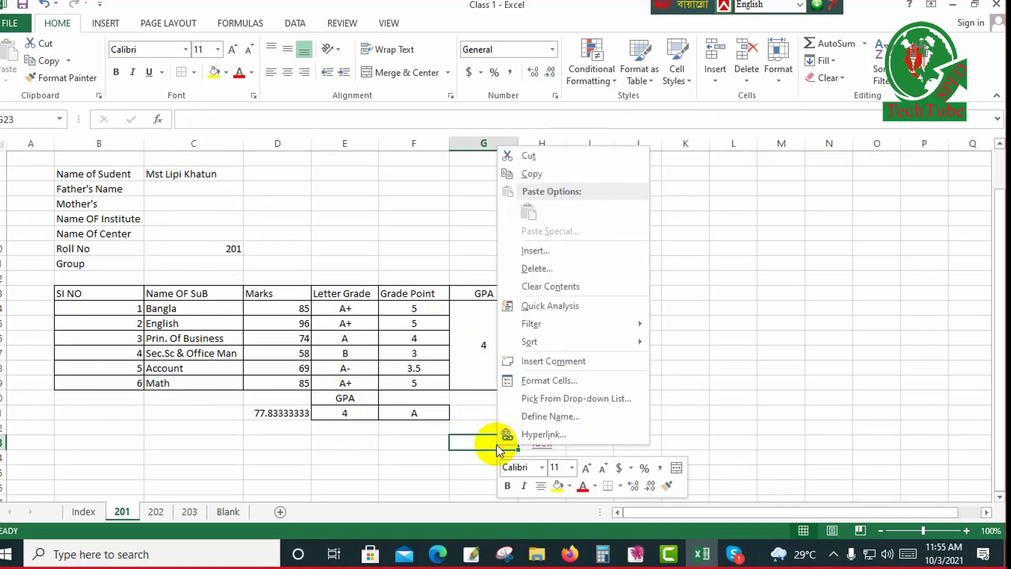
{"action": "left_click", "coordinate": [557, 438]}
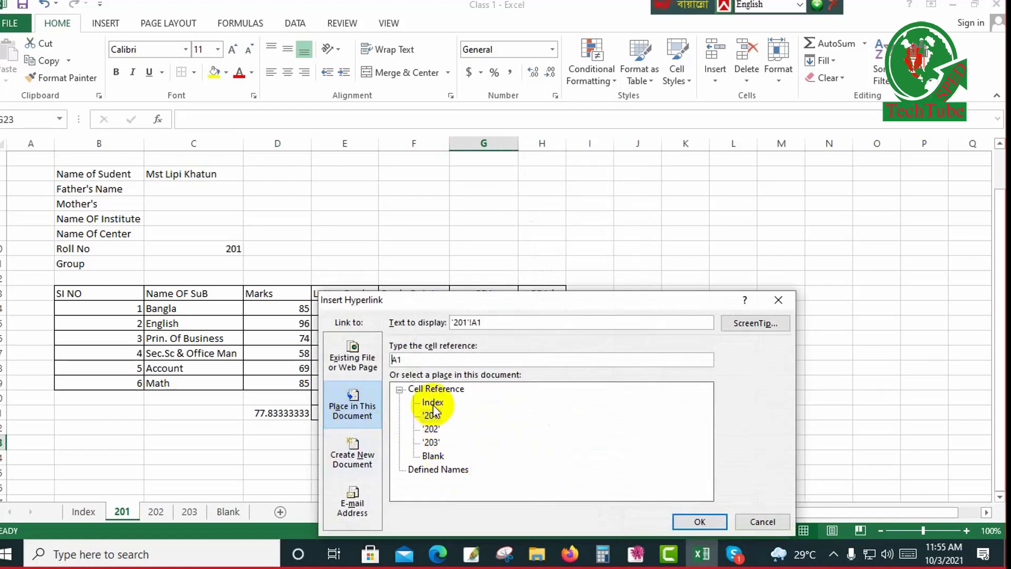
{"action": "left_click", "coordinate": [780, 299]}
{"action": "left_click", "coordinate": [650, 186]}
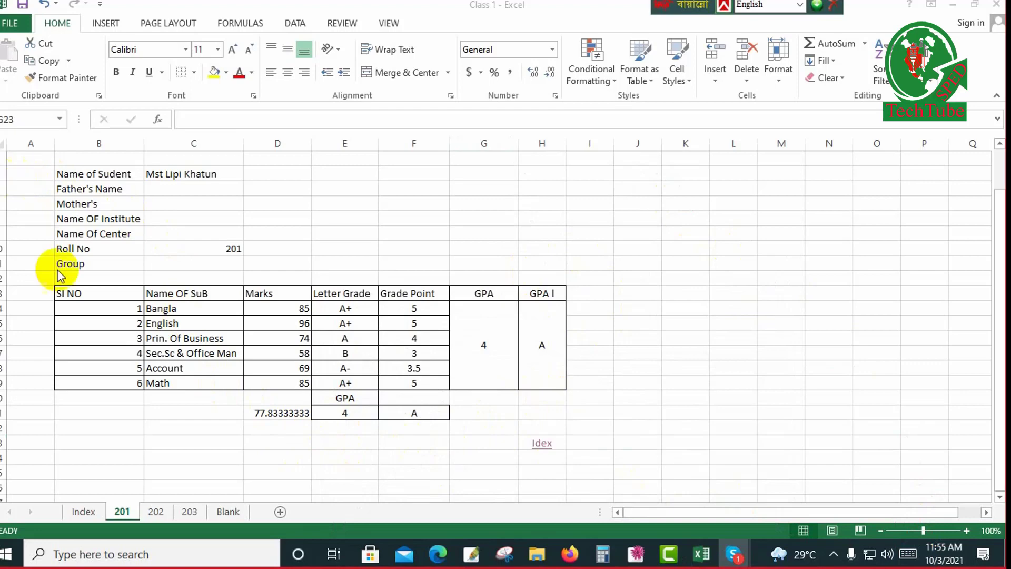
Return to the Index sheet and hyperlink the roll number in B4 to cell A1 of sheet 202.
{"action": "left_click", "coordinate": [89, 512]}
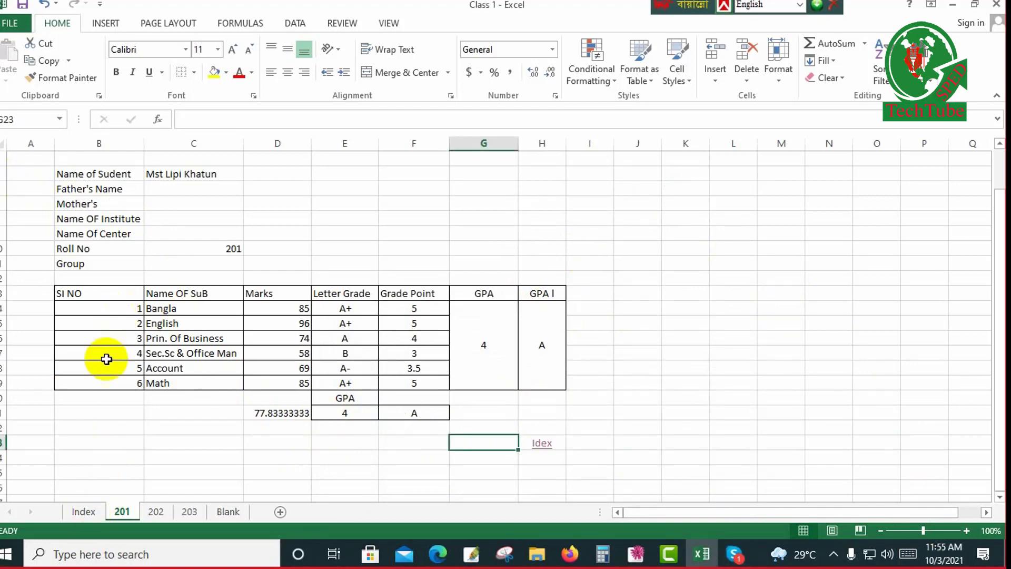
{"action": "left_click", "coordinate": [79, 511]}
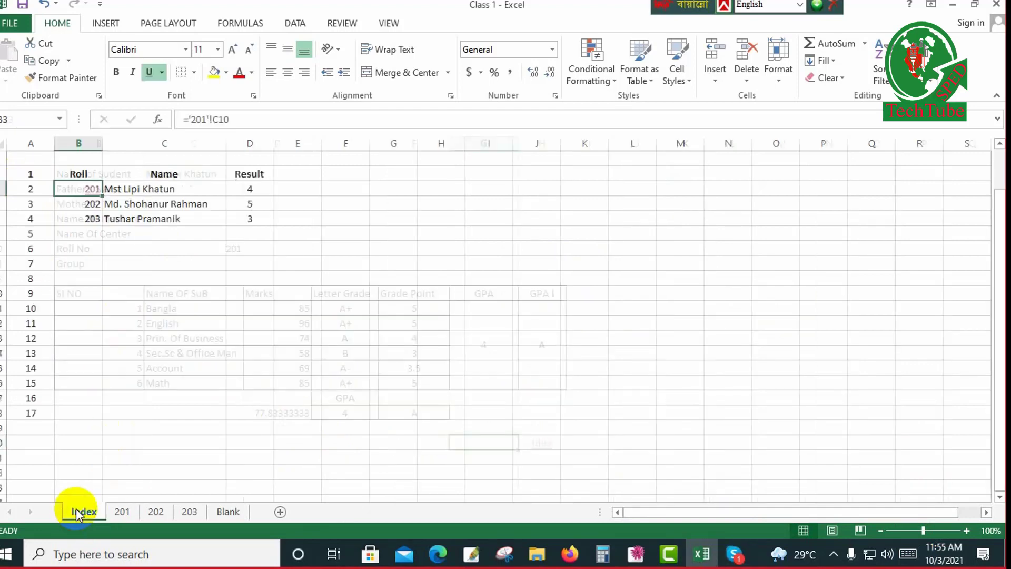
{"action": "left_click", "coordinate": [91, 204]}
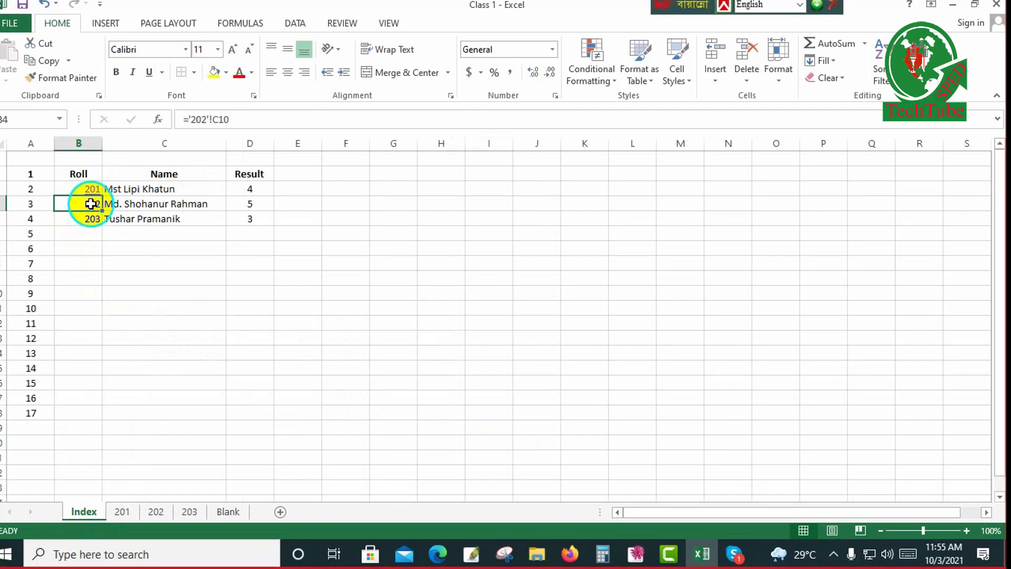
{"action": "right_click", "coordinate": [91, 205]}
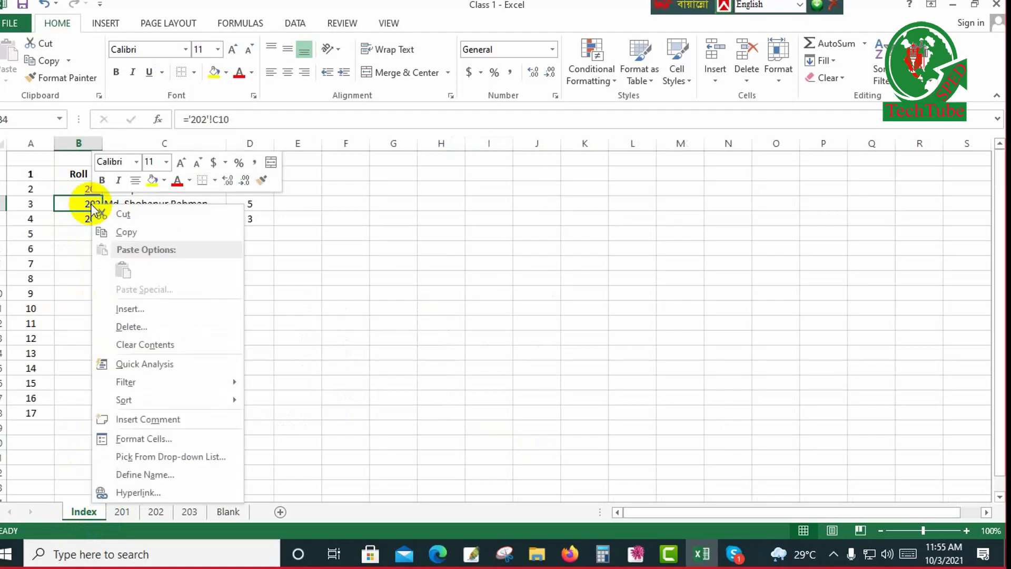
{"action": "left_click", "coordinate": [135, 492]}
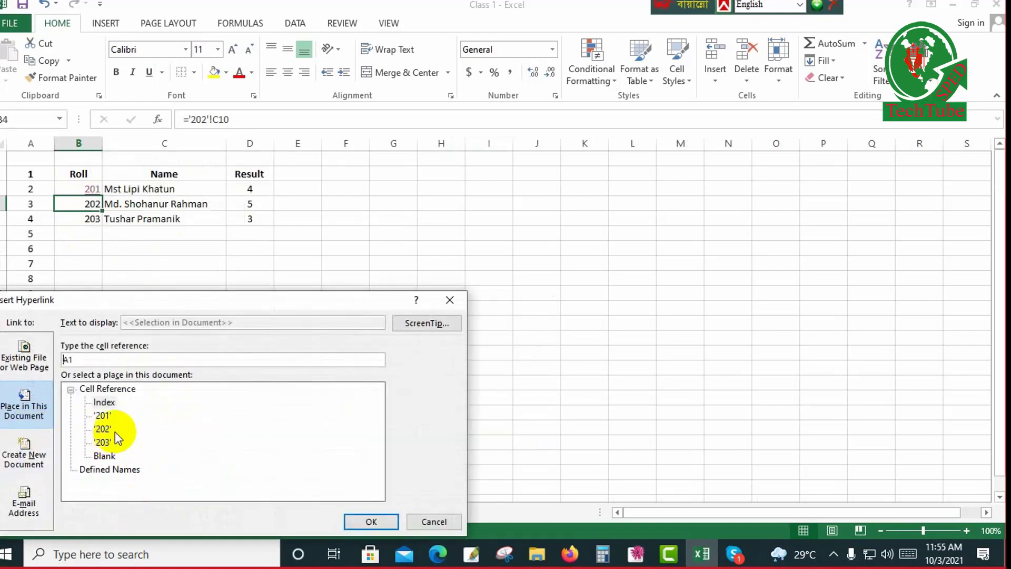
{"action": "left_click", "coordinate": [103, 428]}
{"action": "left_click", "coordinate": [382, 521]}
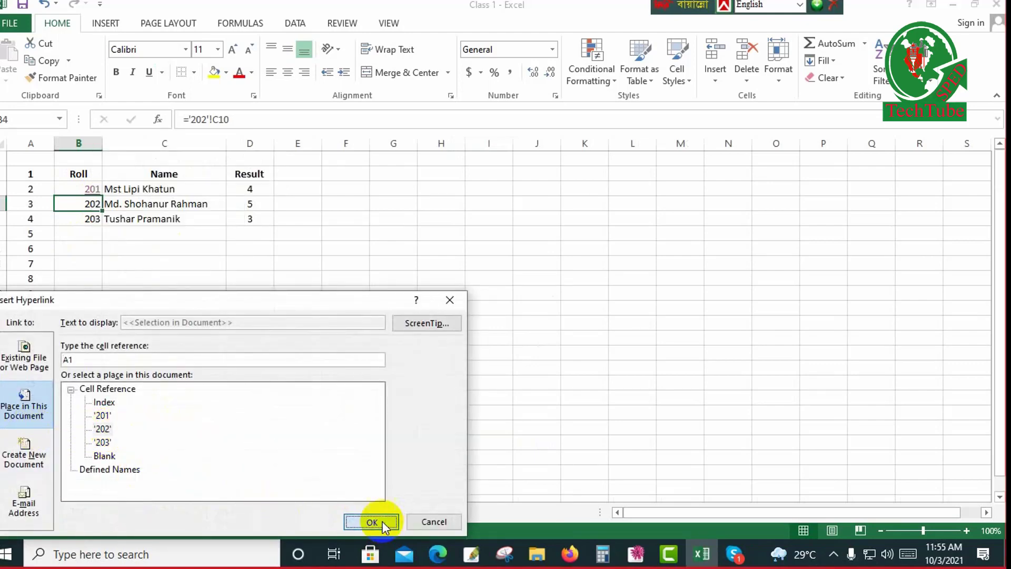
Hyperlink the roll number in B5 to cell A1 of sheet 203 in this workbook.
{"action": "left_click", "coordinate": [90, 221]}
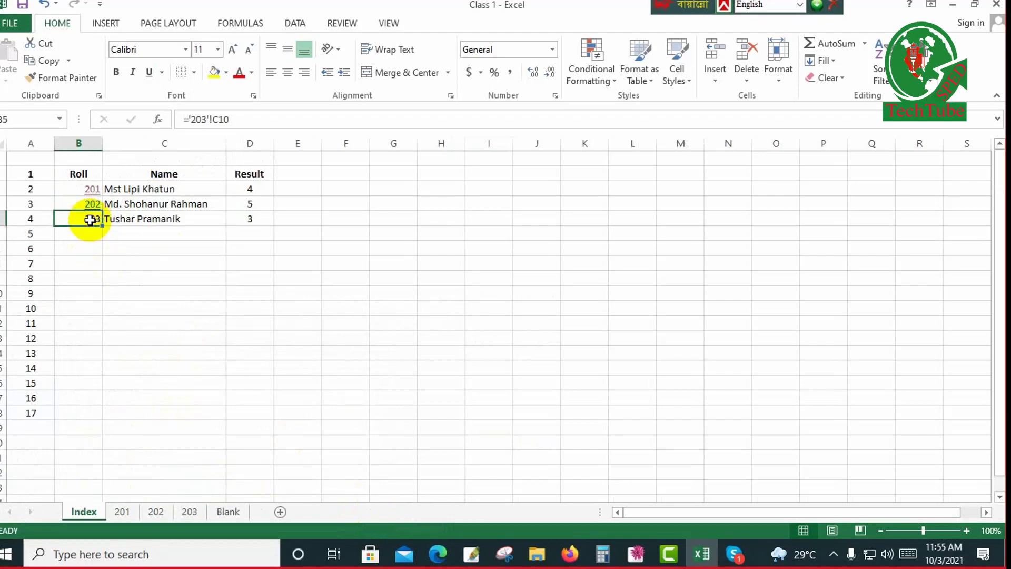
{"action": "right_click", "coordinate": [90, 220]}
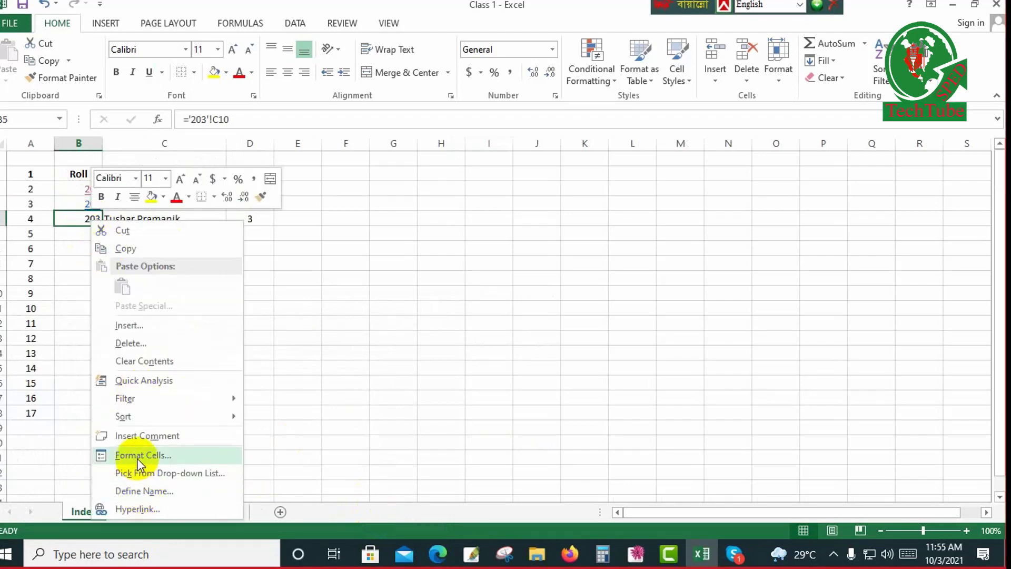
{"action": "left_click", "coordinate": [135, 504]}
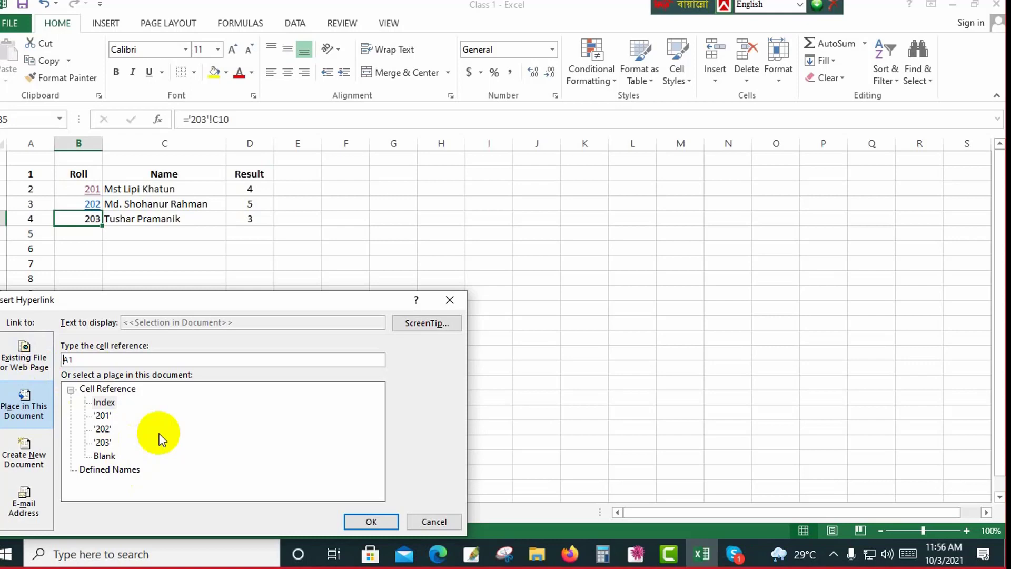
{"action": "left_click", "coordinate": [103, 442]}
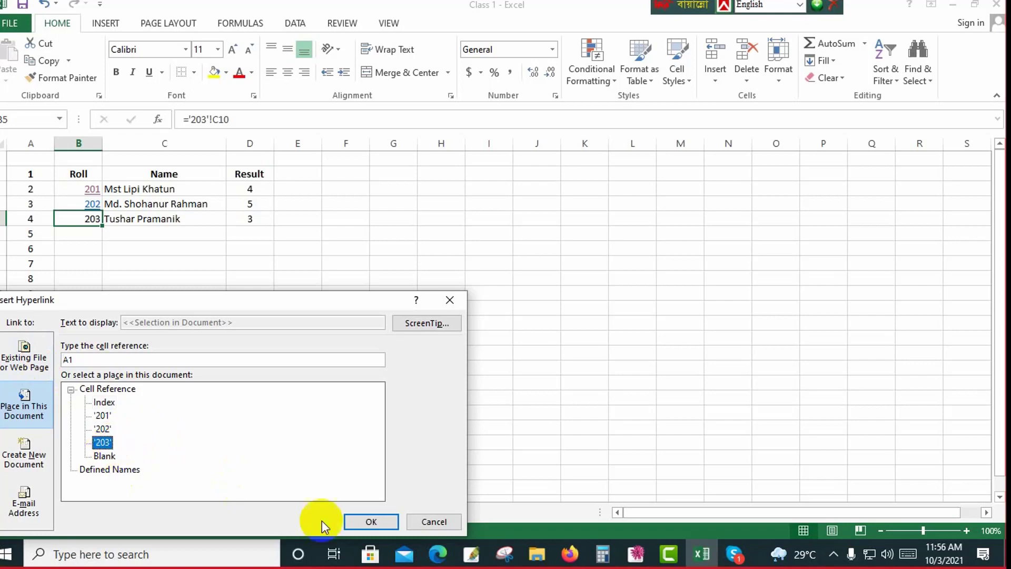
{"action": "left_click", "coordinate": [370, 521]}
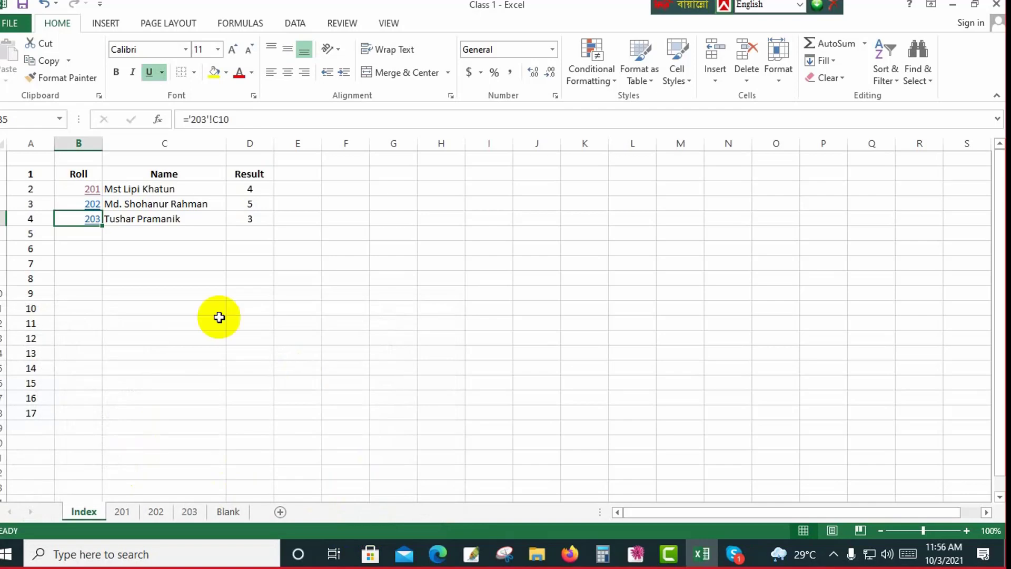
Test the roll 203 hyperlink and look over the linked marksheet from the student details down to the Idex link.
{"action": "left_click", "coordinate": [84, 219]}
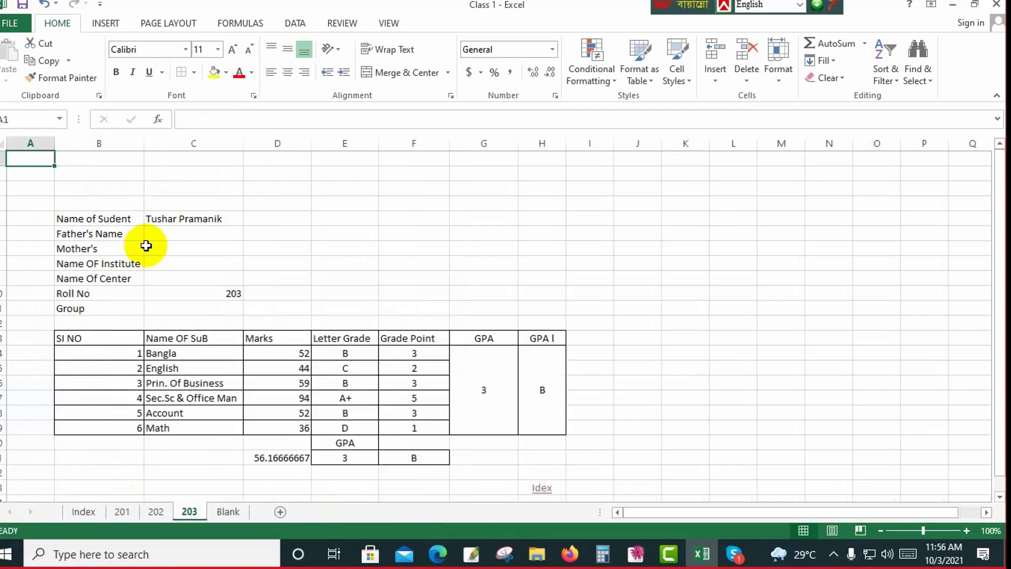
{"action": "left_click", "coordinate": [414, 275]}
{"action": "scroll", "coordinate": [501, 274], "scroll_direction": "down", "scroll_amount": 3}
{"action": "scroll", "coordinate": [526, 295], "scroll_direction": "up", "scroll_amount": 3}
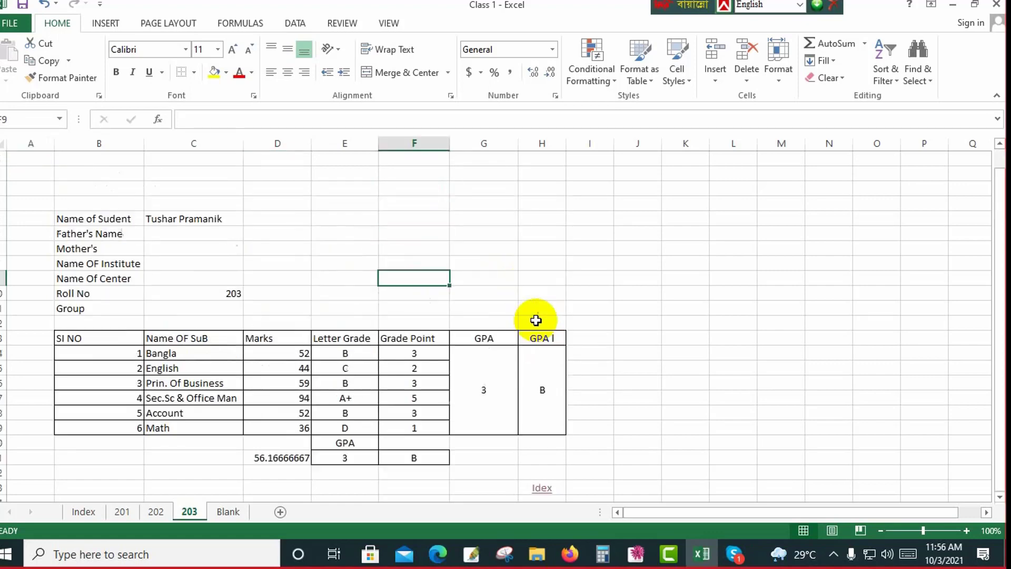
{"action": "scroll", "coordinate": [535, 307], "scroll_direction": "down", "scroll_amount": 3}
{"action": "scroll", "coordinate": [535, 298], "scroll_direction": "up", "scroll_amount": 3}
{"action": "scroll", "coordinate": [535, 302], "scroll_direction": "down", "scroll_amount": 2}
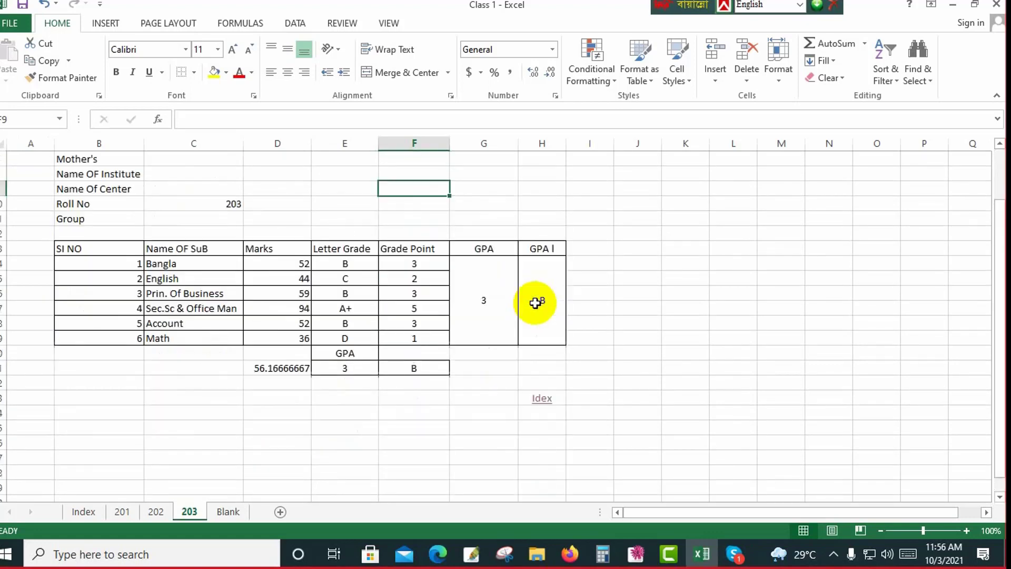
{"action": "left_click", "coordinate": [491, 394]}
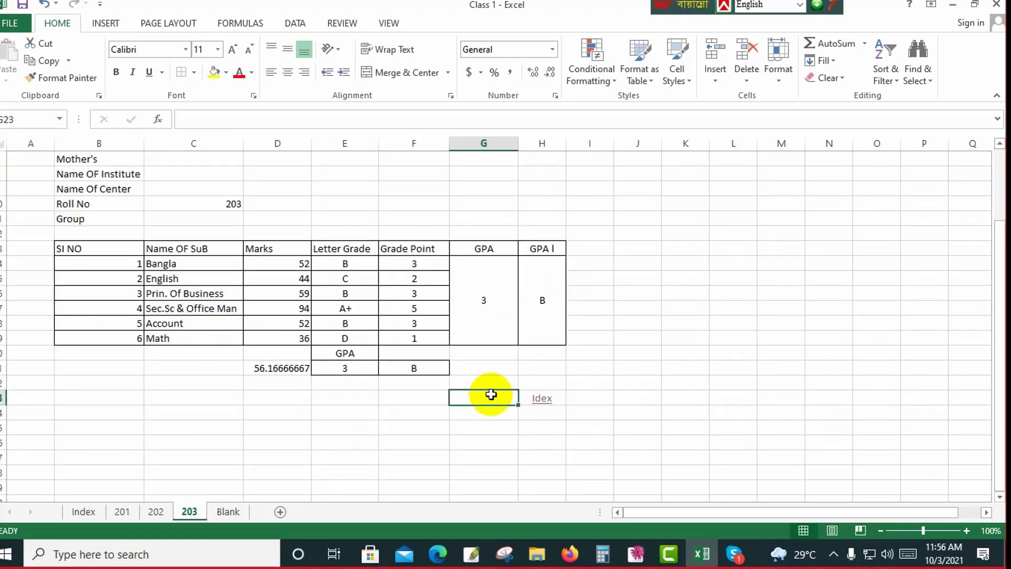
{"action": "left_click", "coordinate": [642, 369]}
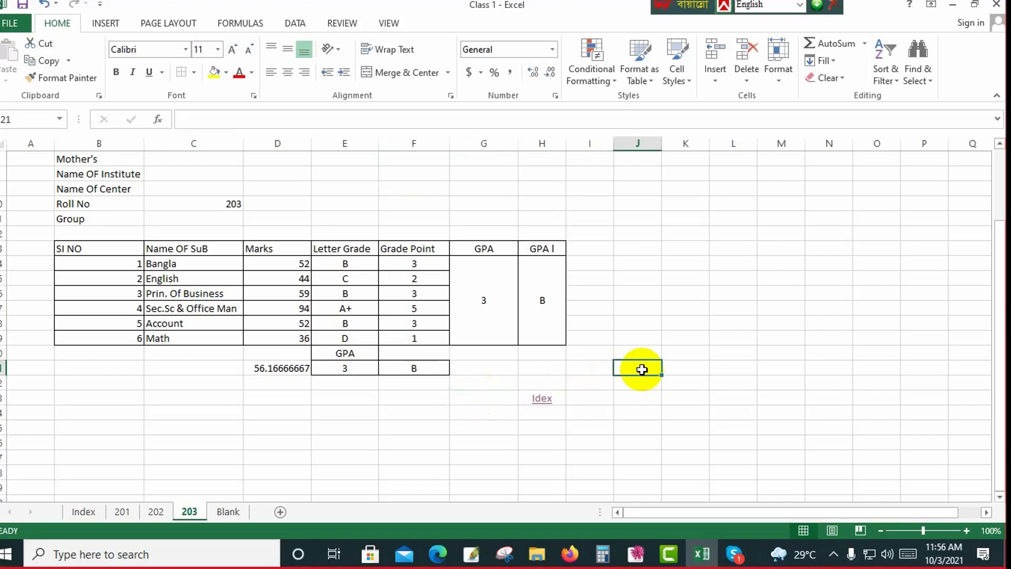
{"action": "scroll", "coordinate": [642, 369], "scroll_direction": "up", "scroll_amount": 2}
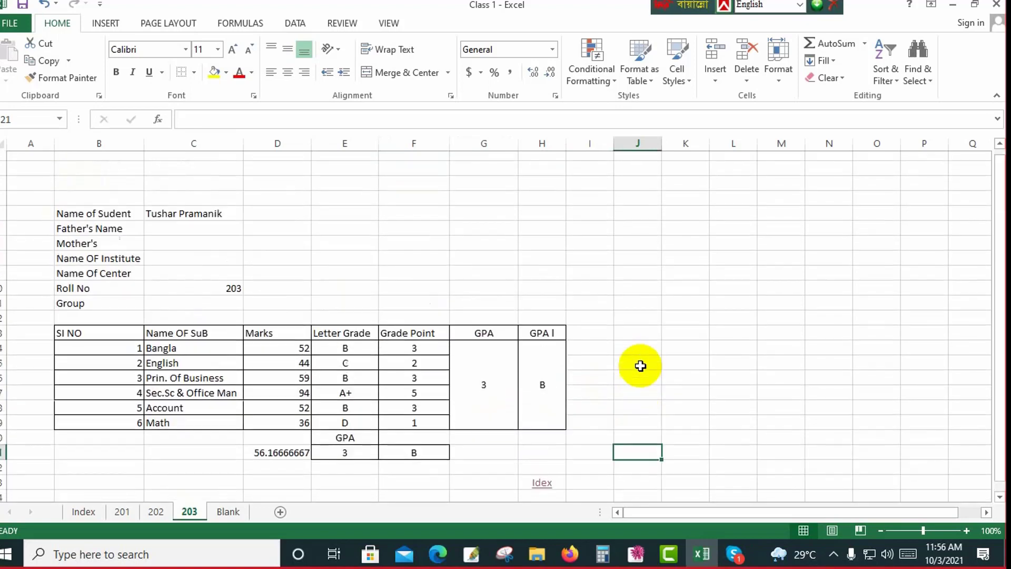
{"action": "scroll", "coordinate": [639, 366], "scroll_direction": "down", "scroll_amount": 1}
{"action": "scroll", "coordinate": [443, 306], "scroll_direction": "down", "scroll_amount": 1}
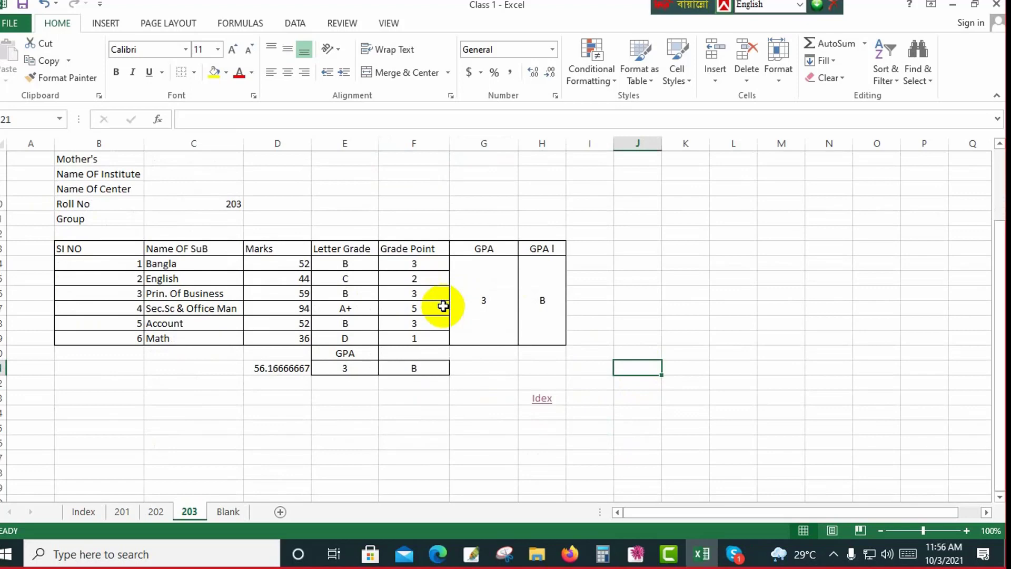
{"action": "scroll", "coordinate": [443, 306], "scroll_direction": "up", "scroll_amount": 2}
{"action": "scroll", "coordinate": [443, 305], "scroll_direction": "down", "scroll_amount": 2}
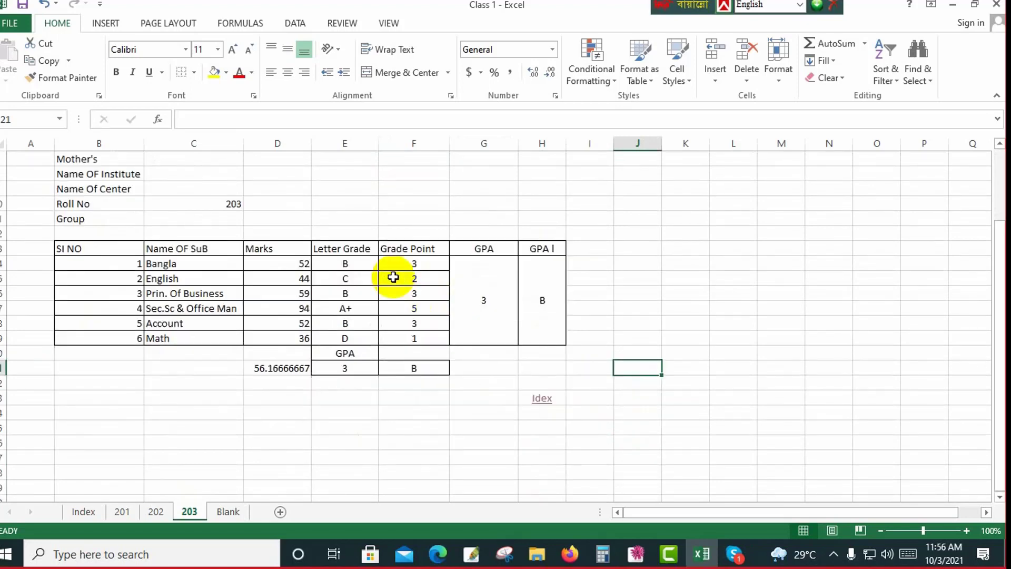
Inspect the letter grade and grade point formulas in the Bangla and English rows of marksheet 203.
{"action": "left_click", "coordinate": [368, 264]}
{"action": "left_click", "coordinate": [415, 265]}
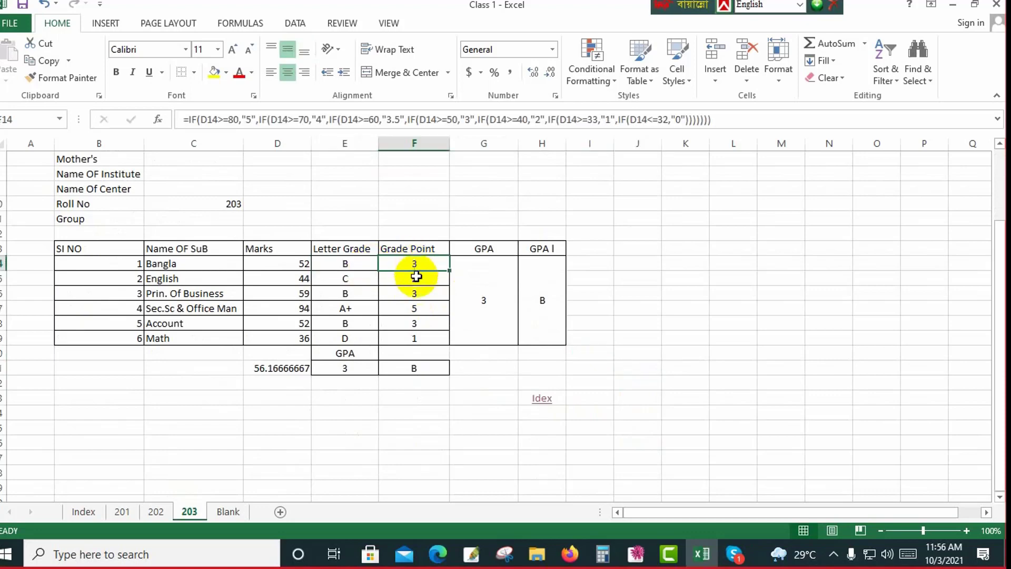
{"action": "left_click", "coordinate": [372, 276]}
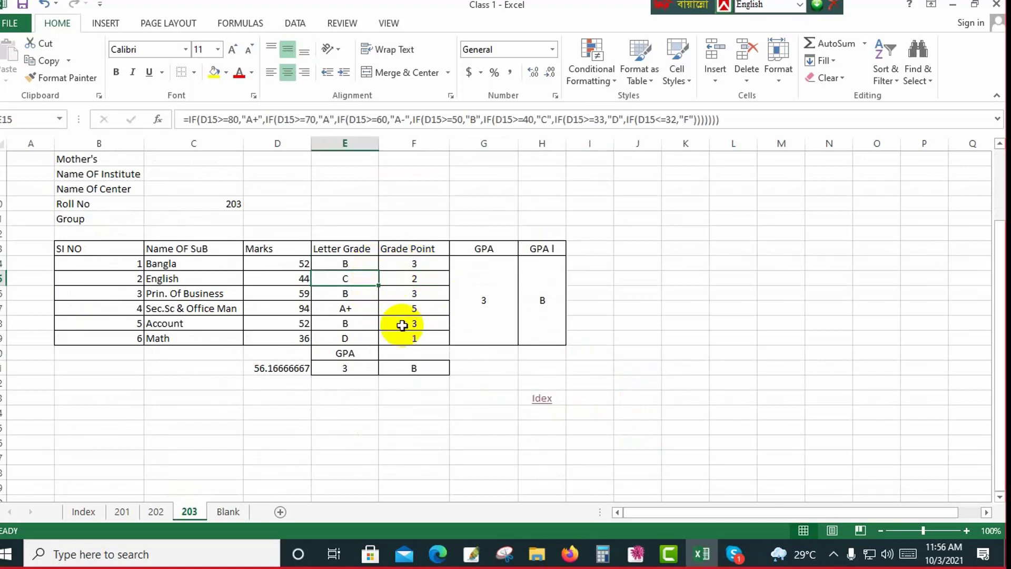